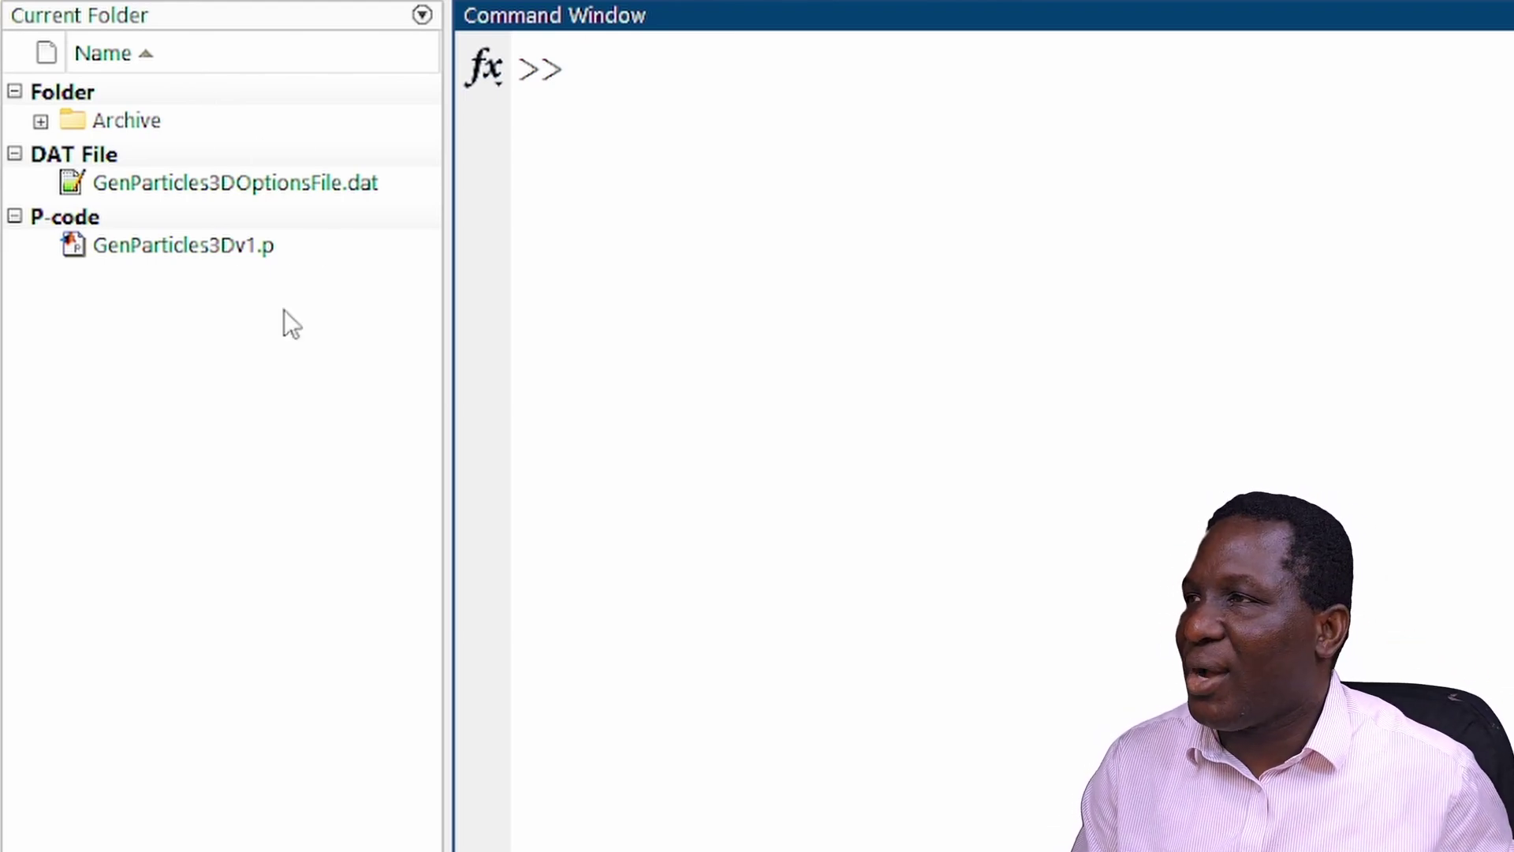
- Open GenParticles3DOptionsFile.dat from the current folder in the editor and enlarge the editor area
{"action": "left_click", "coordinate": [243, 291]}
{"action": "left_click_drag", "start_coordinate": [243, 290], "coordinate": [202, 186]}
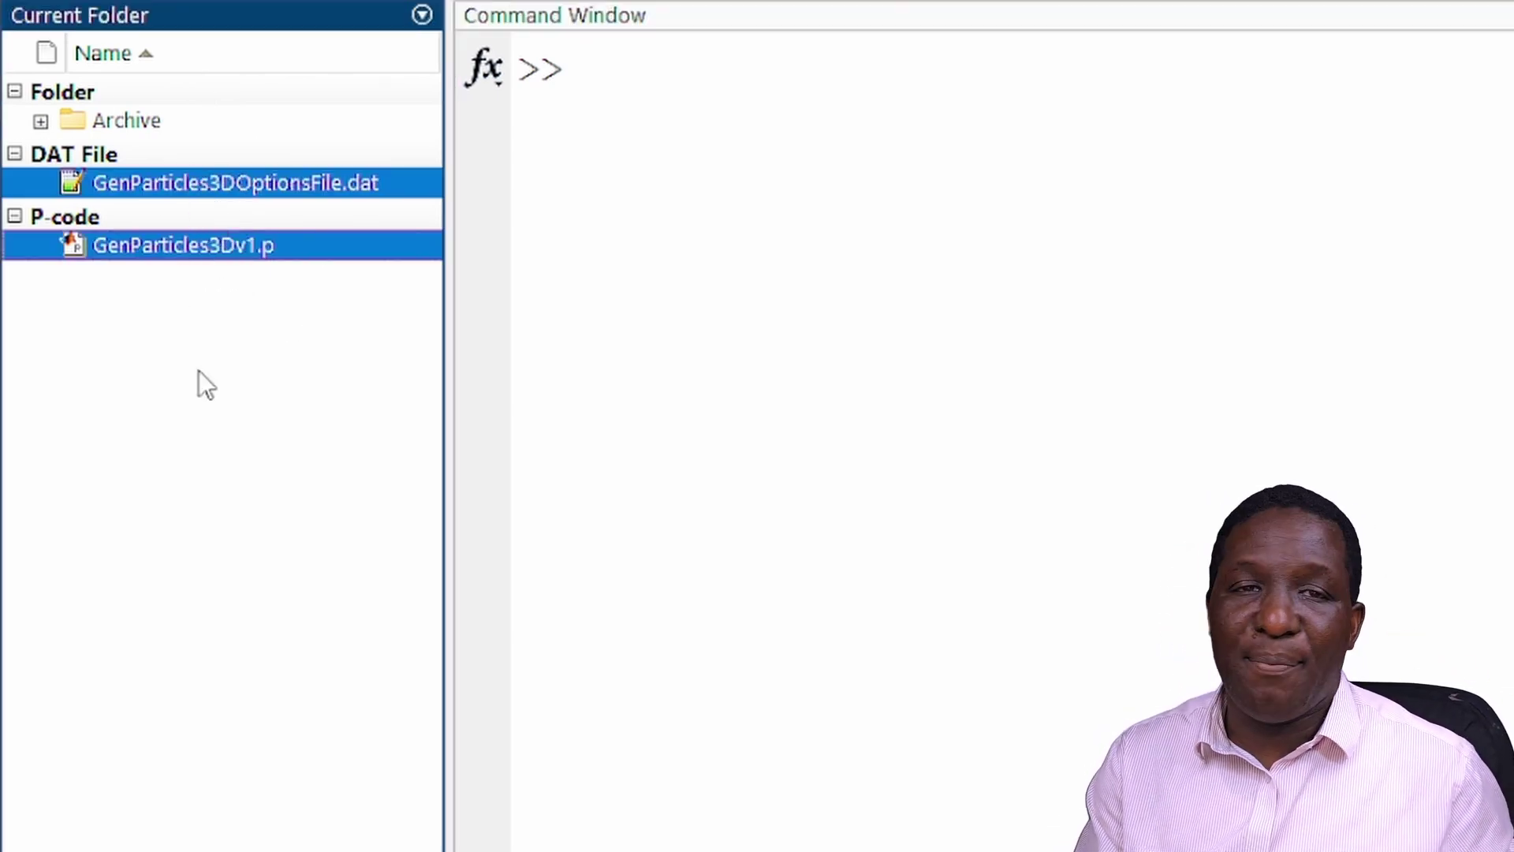
{"action": "left_click", "coordinate": [242, 549]}
{"action": "left_click", "coordinate": [254, 246]}
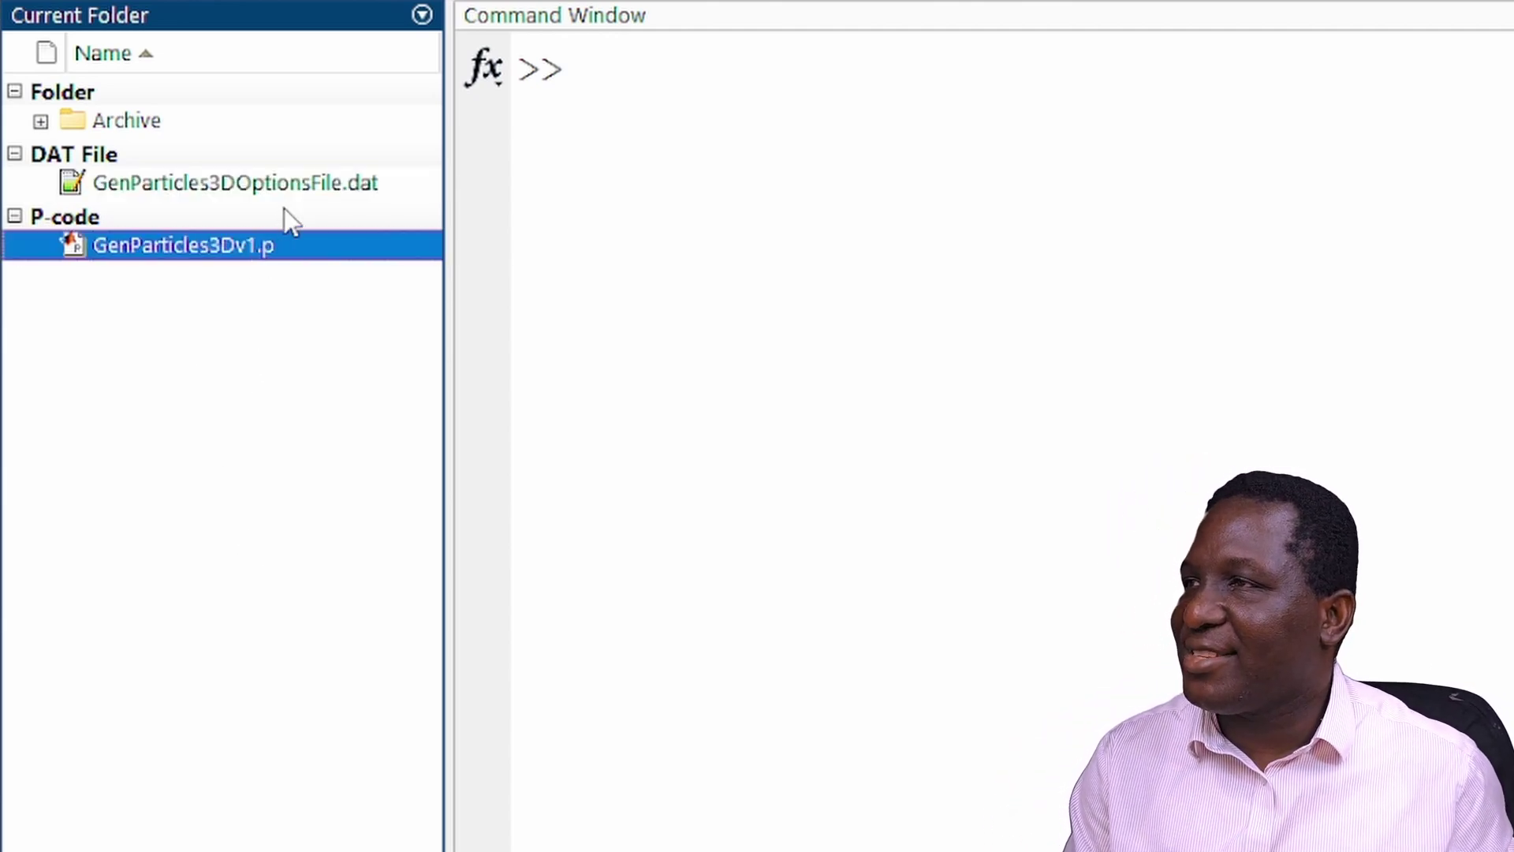
{"action": "left_click", "coordinate": [292, 188]}
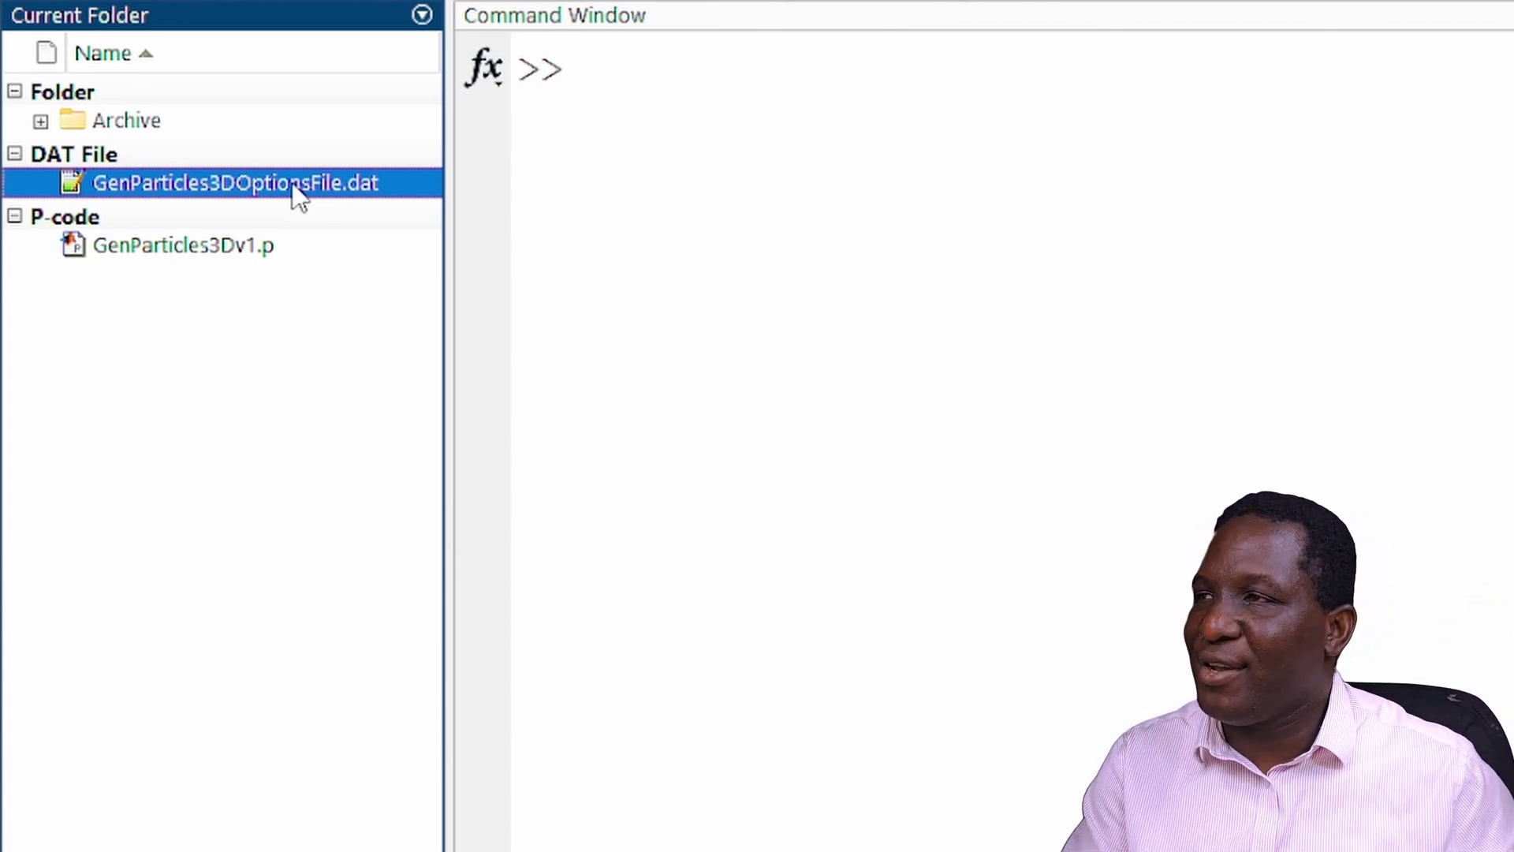
{"action": "right_click", "coordinate": [242, 180]}
{"action": "left_click", "coordinate": [353, 288]}
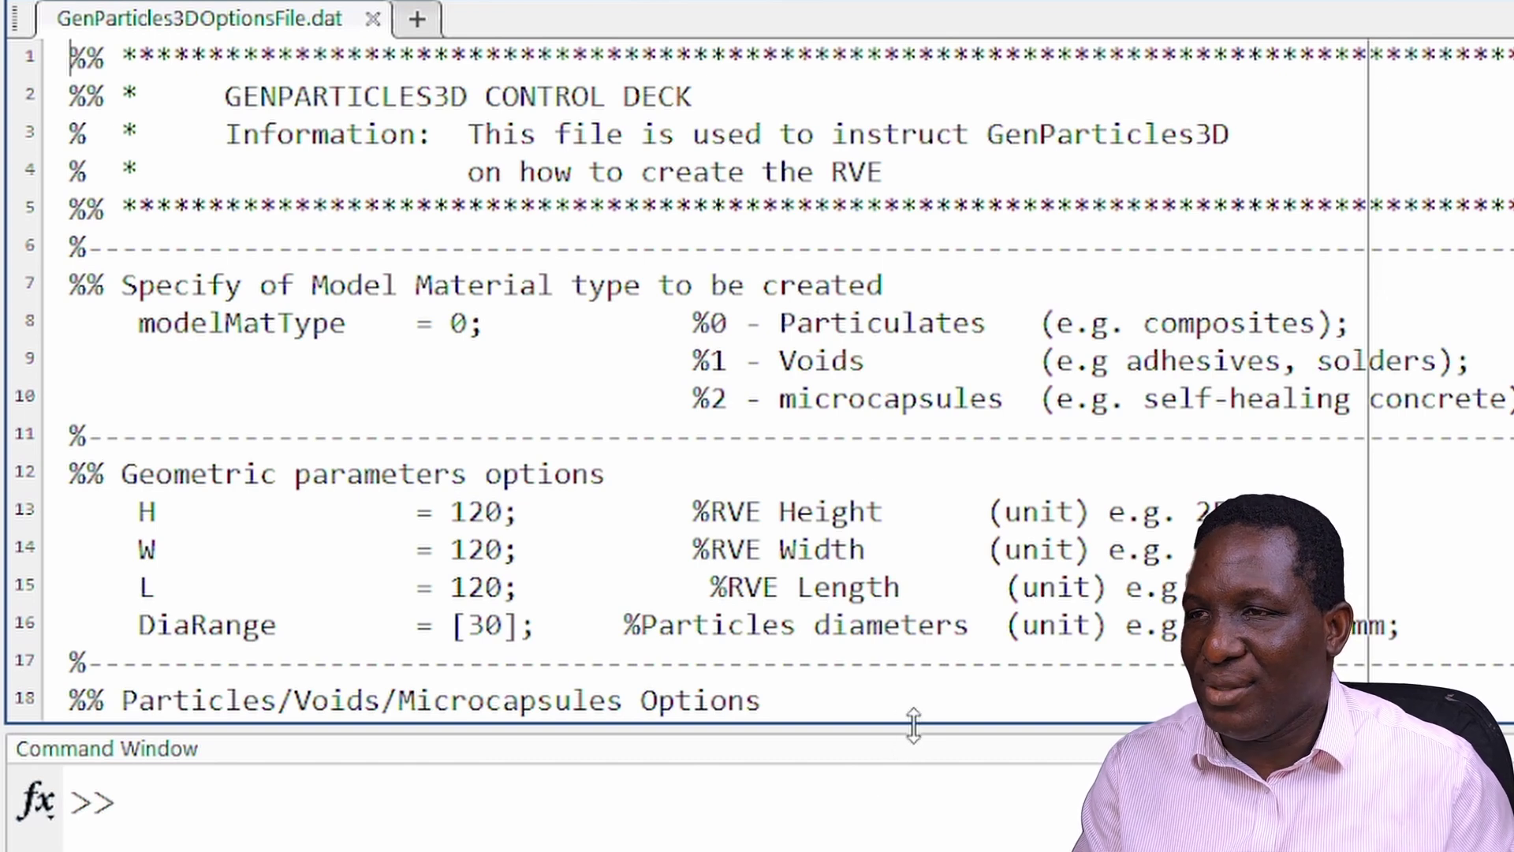
{"action": "left_click_drag", "start_coordinate": [915, 726], "coordinate": [915, 848]}
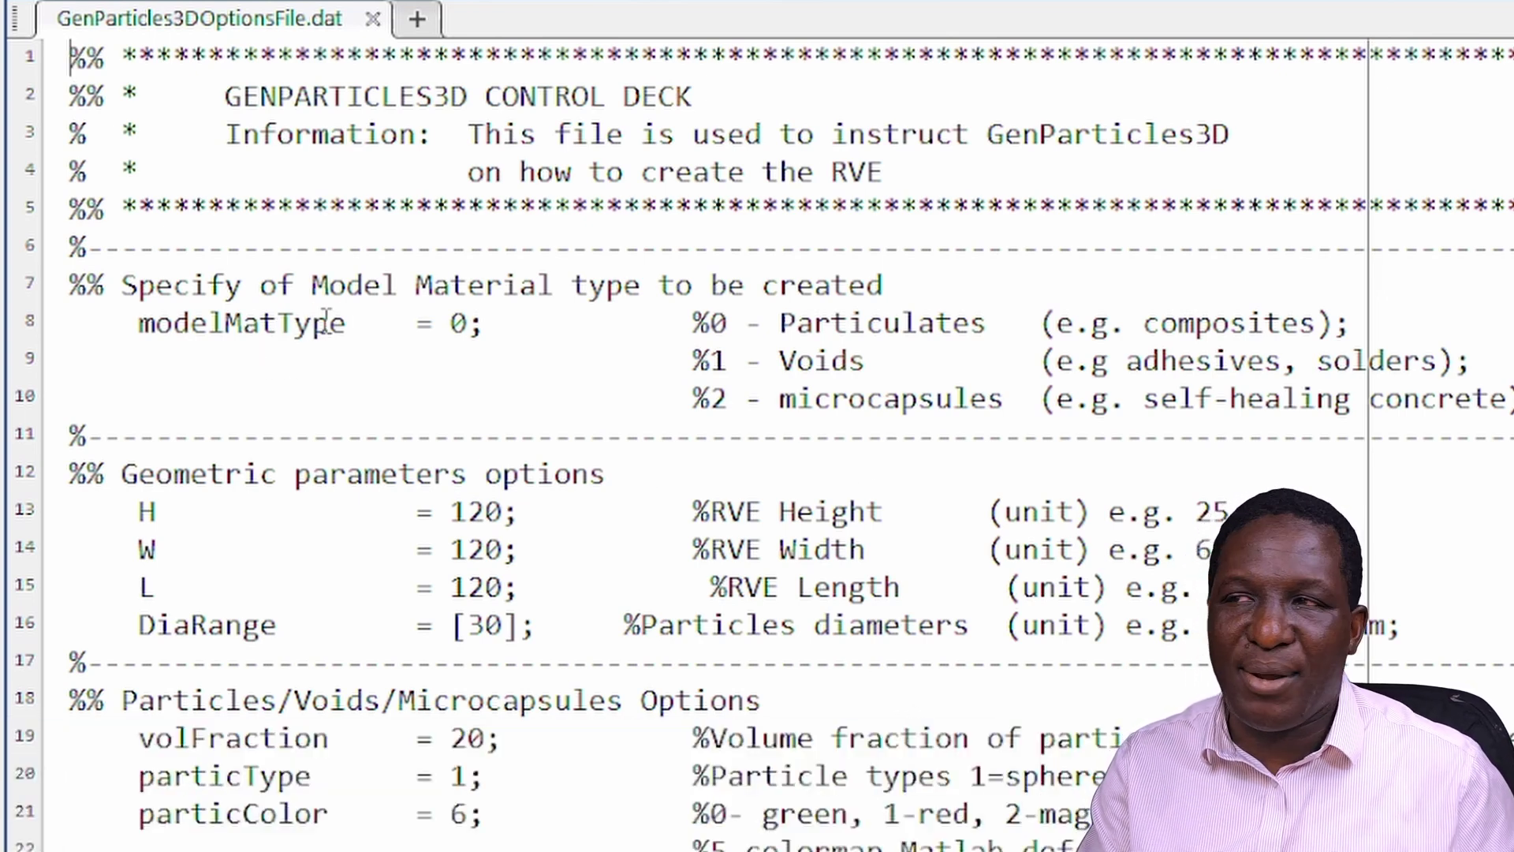
- Review the modelMatType setting and its options for particulates, voids and microcapsules
{"action": "left_click_drag", "start_coordinate": [693, 323], "coordinate": [986, 325]}
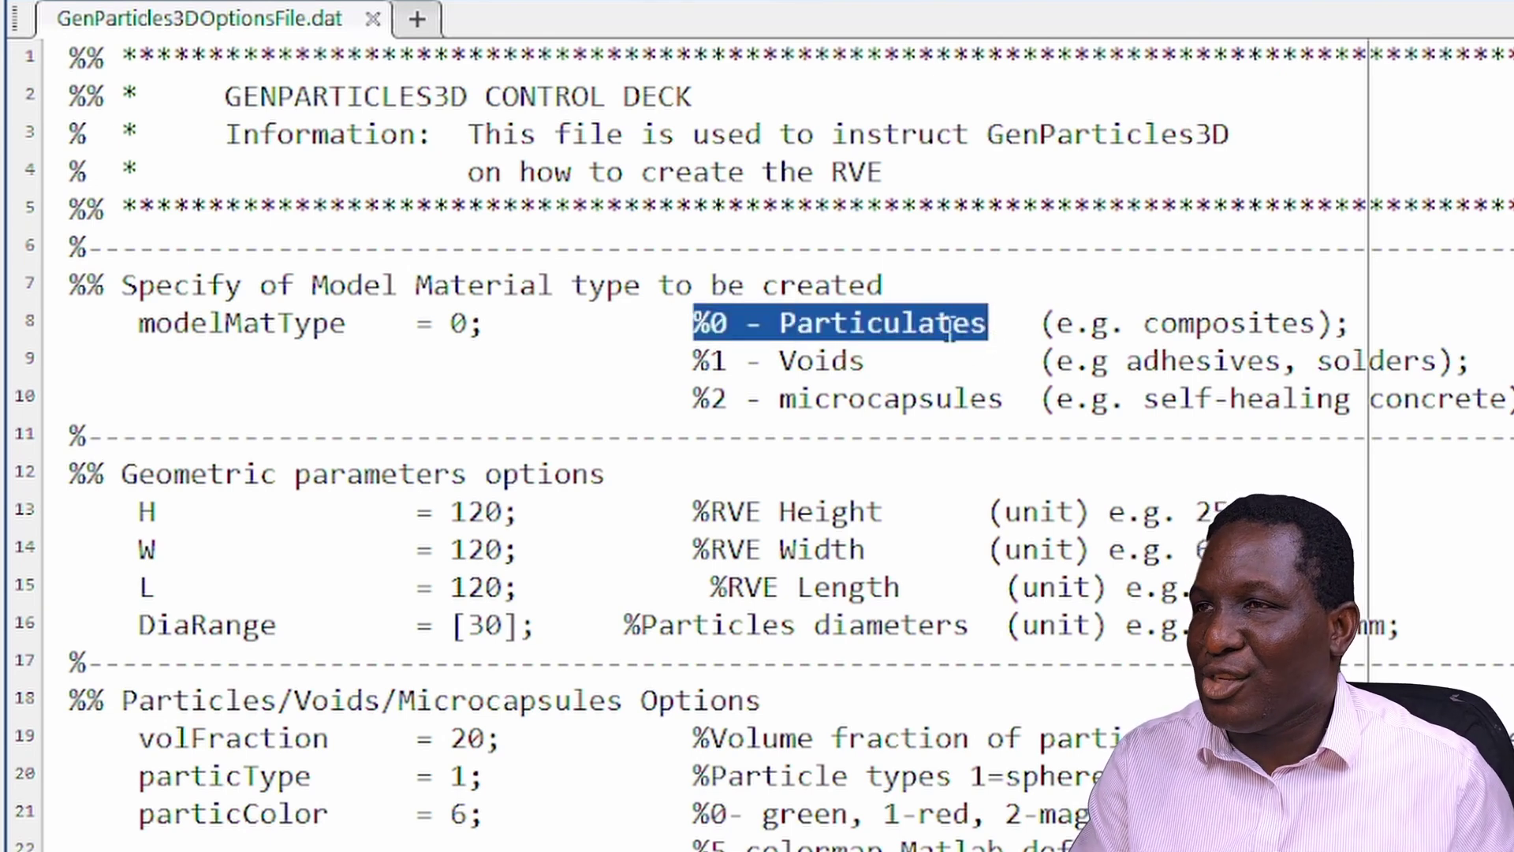
{"action": "left_click_drag", "start_coordinate": [691, 363], "coordinate": [933, 363]}
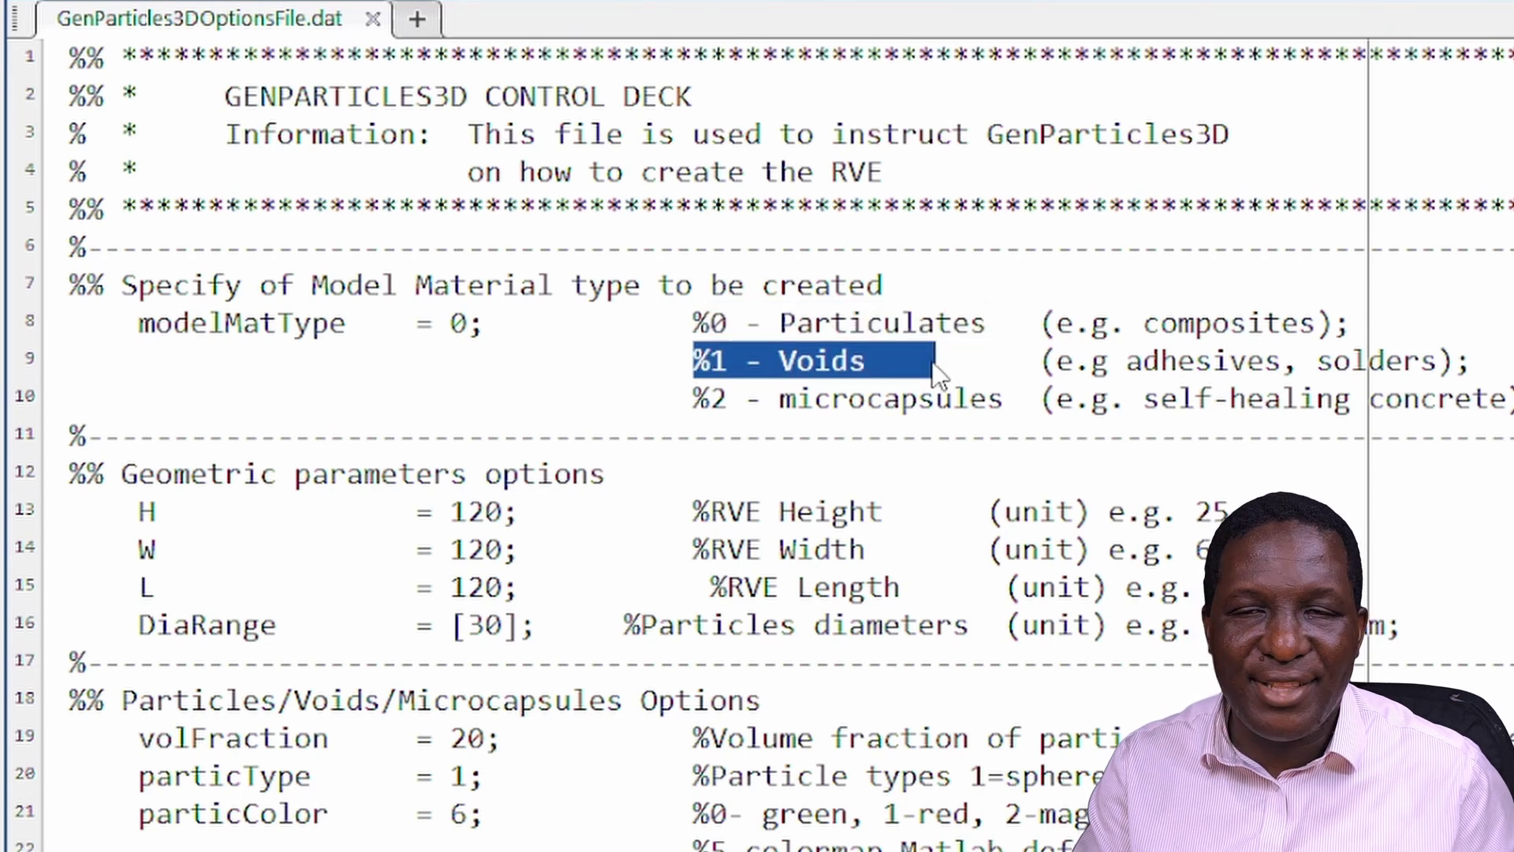
{"action": "left_click_drag", "start_coordinate": [693, 399], "coordinate": [1006, 399]}
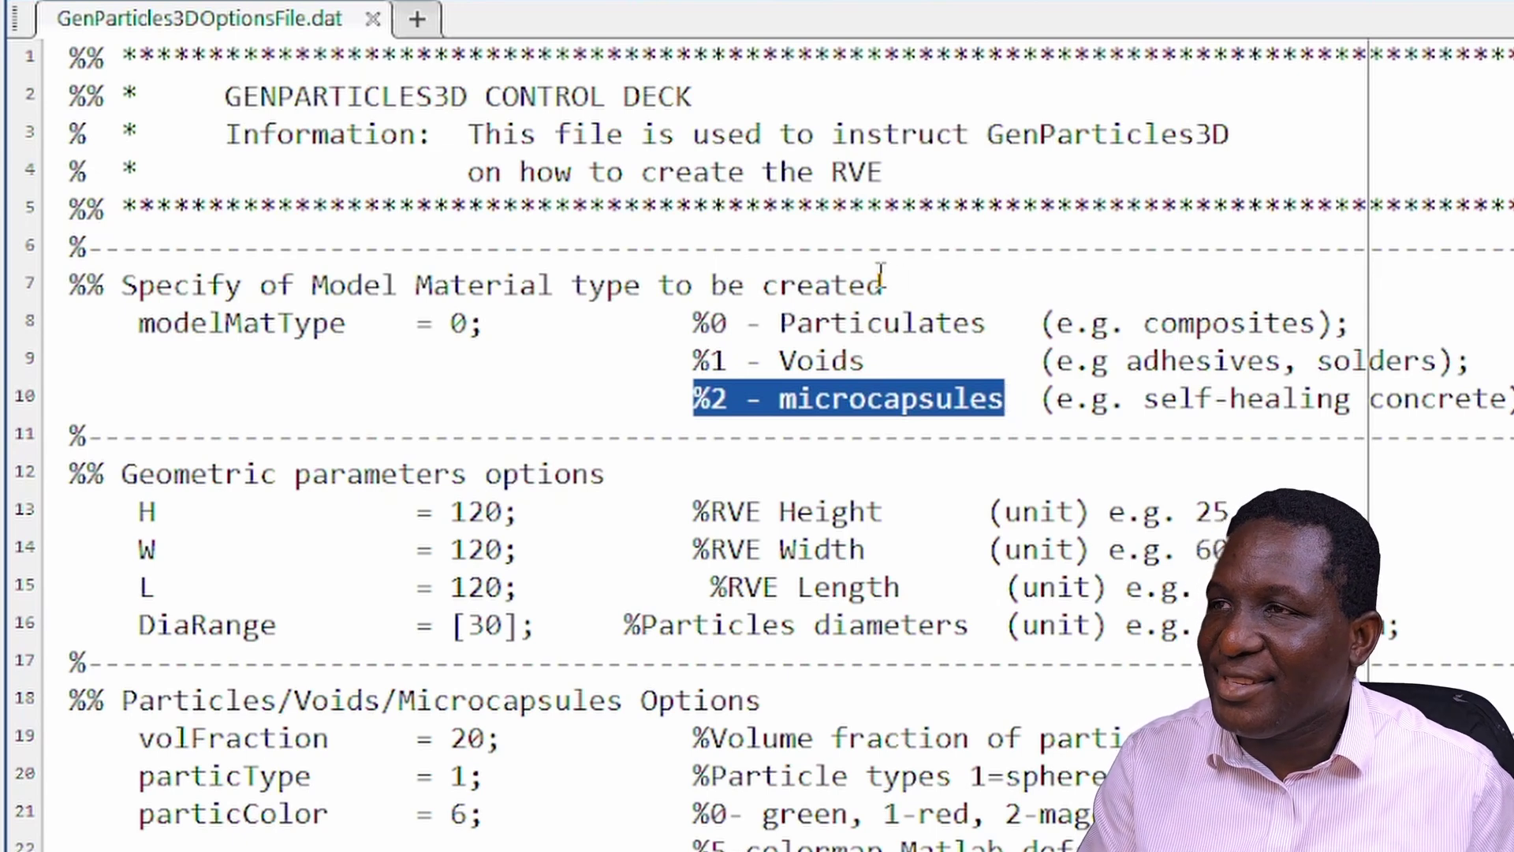
{"action": "double_click", "coordinate": [460, 325]}
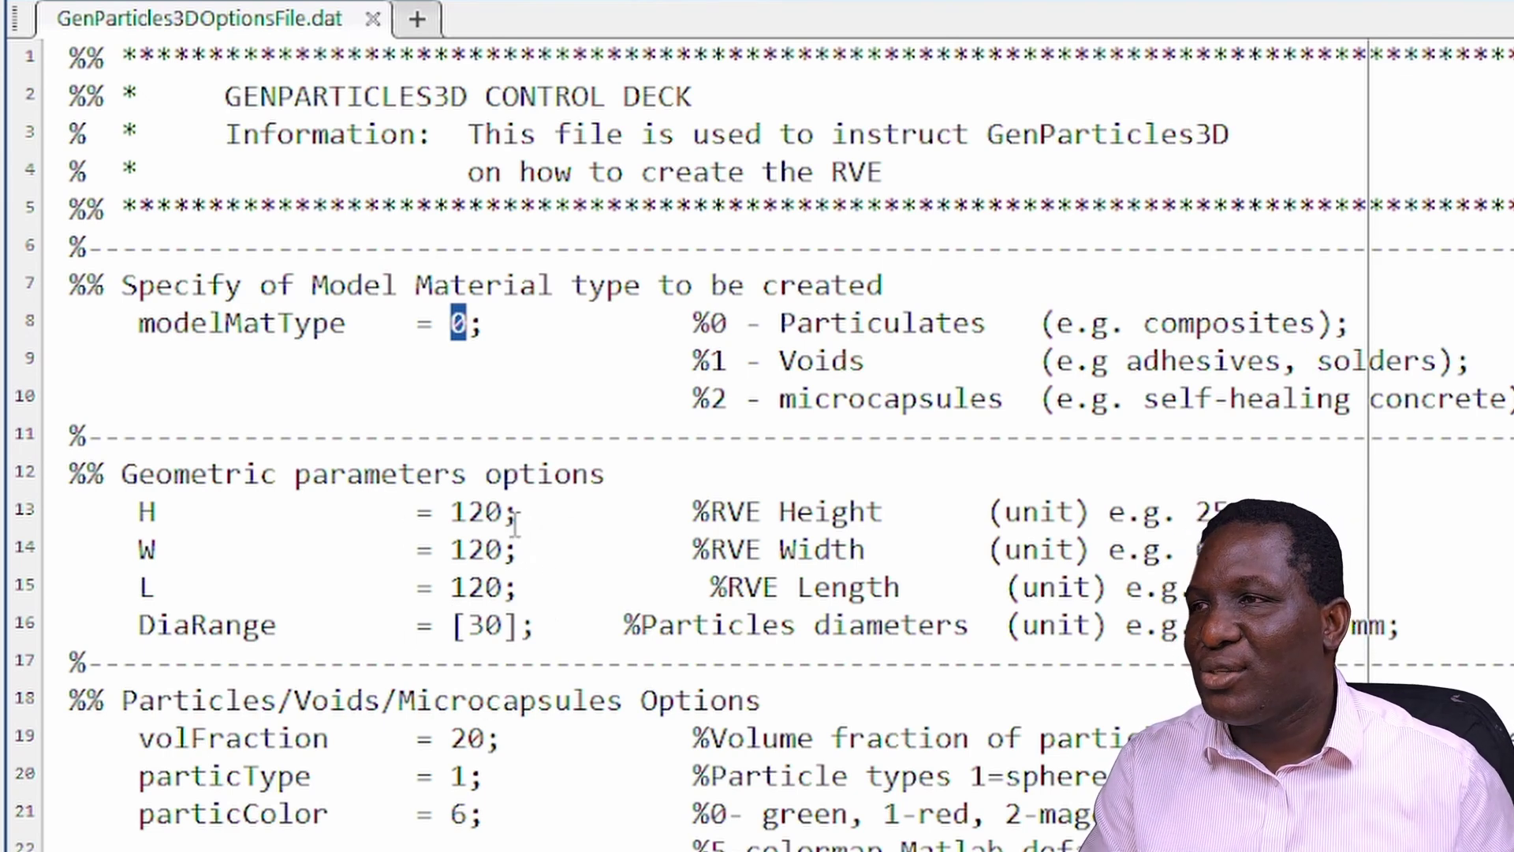
- In the geometric parameters, set the RVE width W and length L to 50 and DiaRange to [12]
{"action": "left_click_drag", "start_coordinate": [519, 513], "coordinate": [451, 513]}
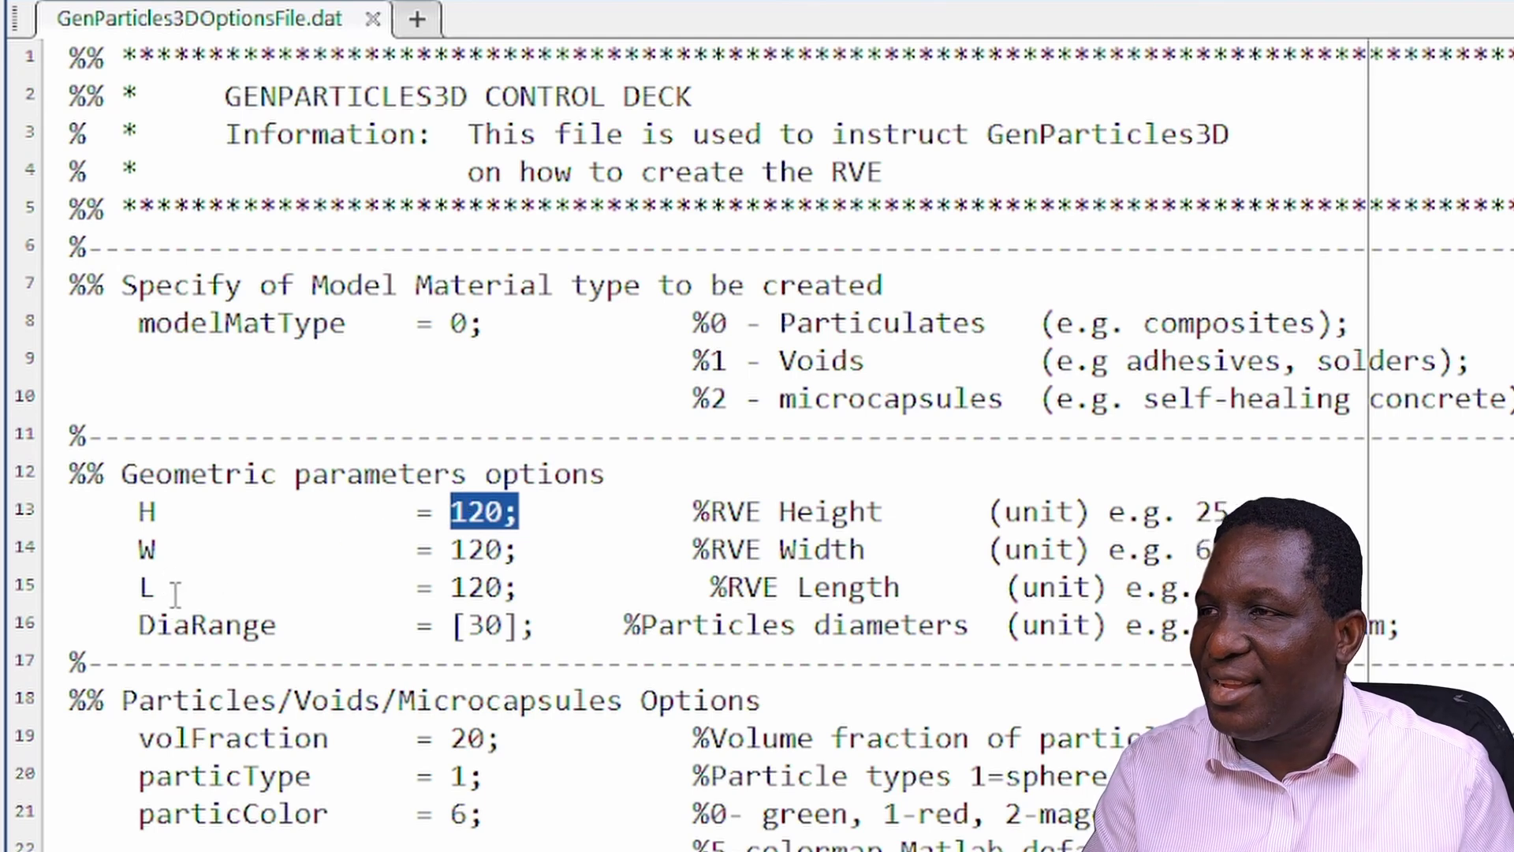
{"action": "left_click_drag", "start_coordinate": [484, 552], "coordinate": [454, 583]}
{"action": "type", "text": "5"}
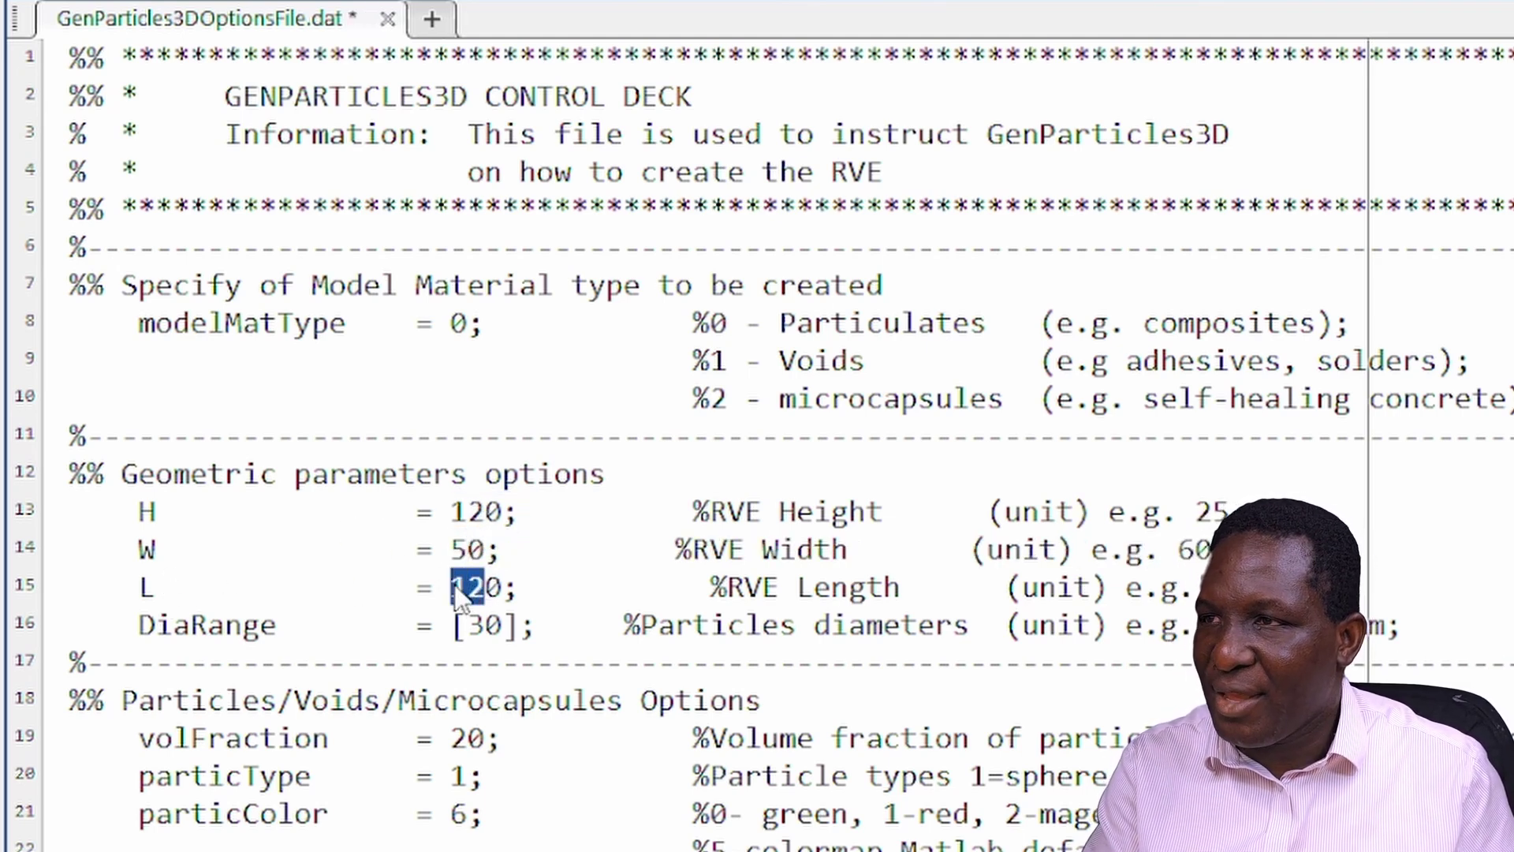
{"action": "type", "text": "5"}
{"action": "double_click", "coordinate": [481, 627]}
{"action": "type", "text": "12"}
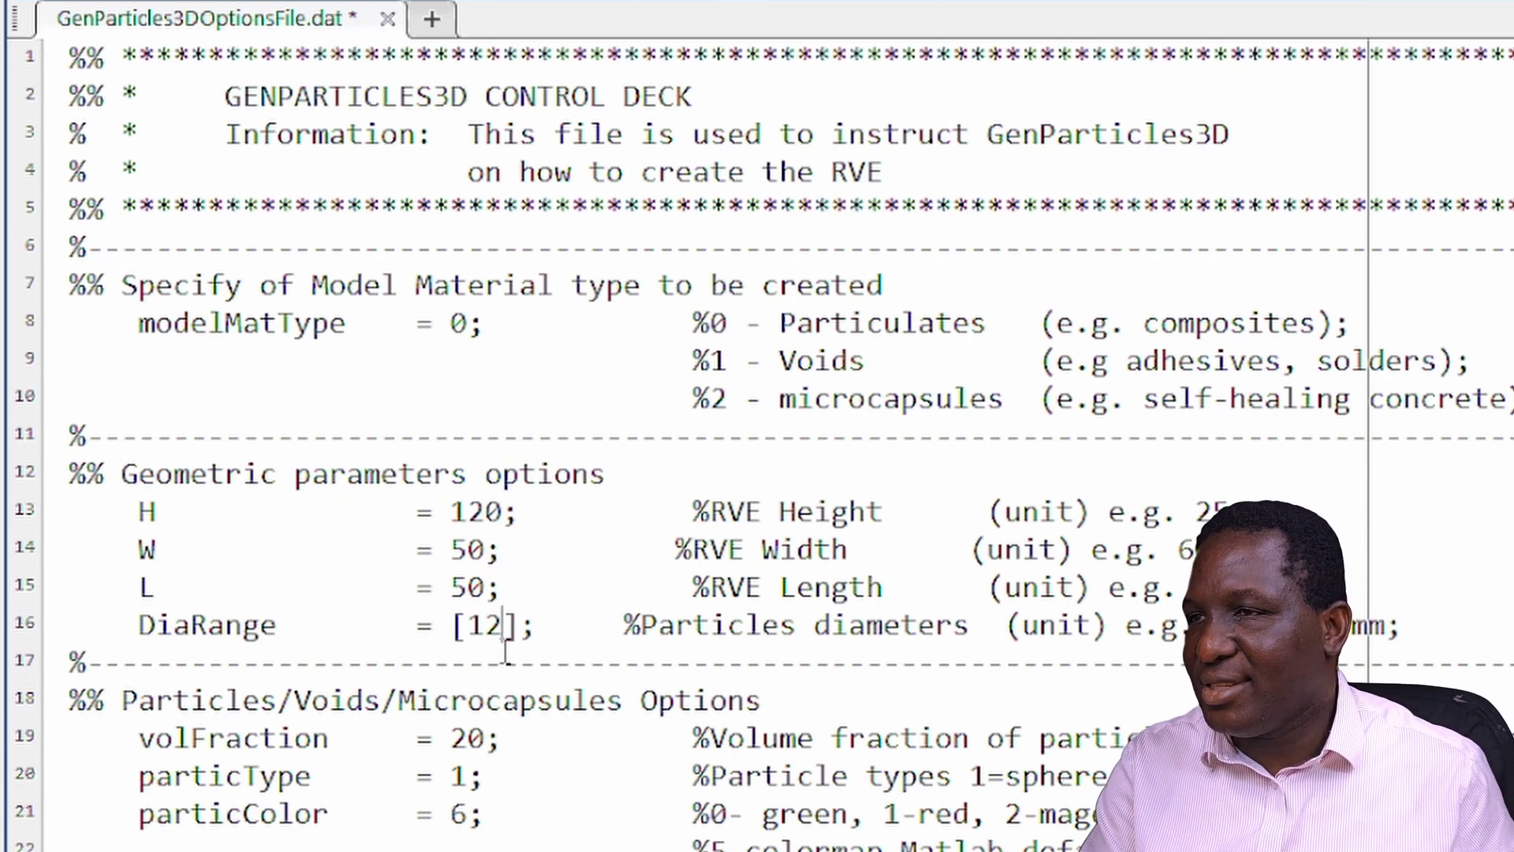
{"action": "left_click", "coordinate": [631, 633]}
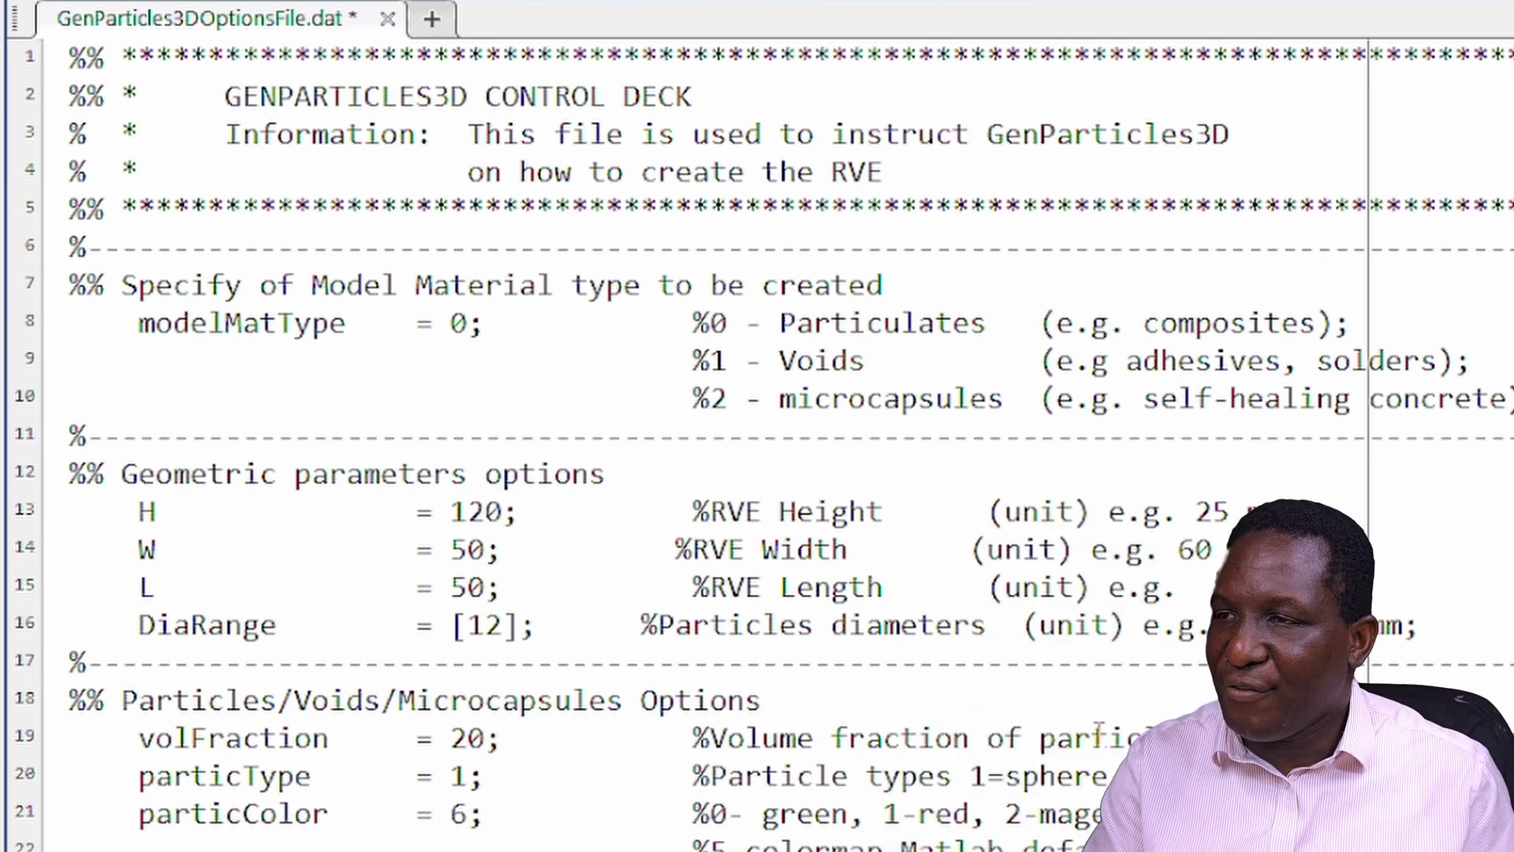
- Review the particle options for volume fraction, particle type, colour and least spacing
{"action": "double_click", "coordinate": [470, 738]}
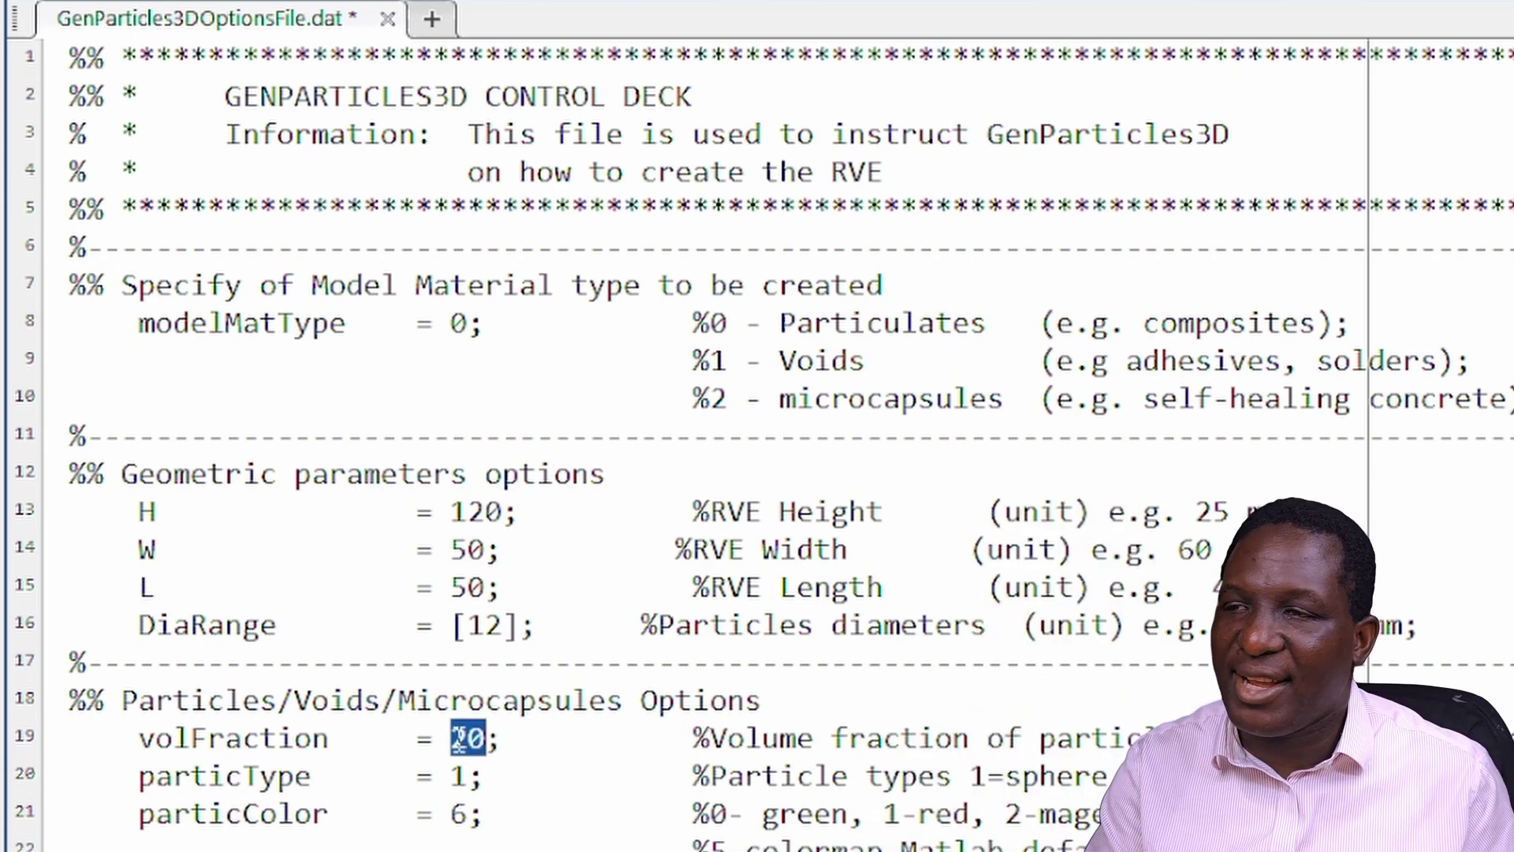
{"action": "left_click", "coordinate": [452, 777]}
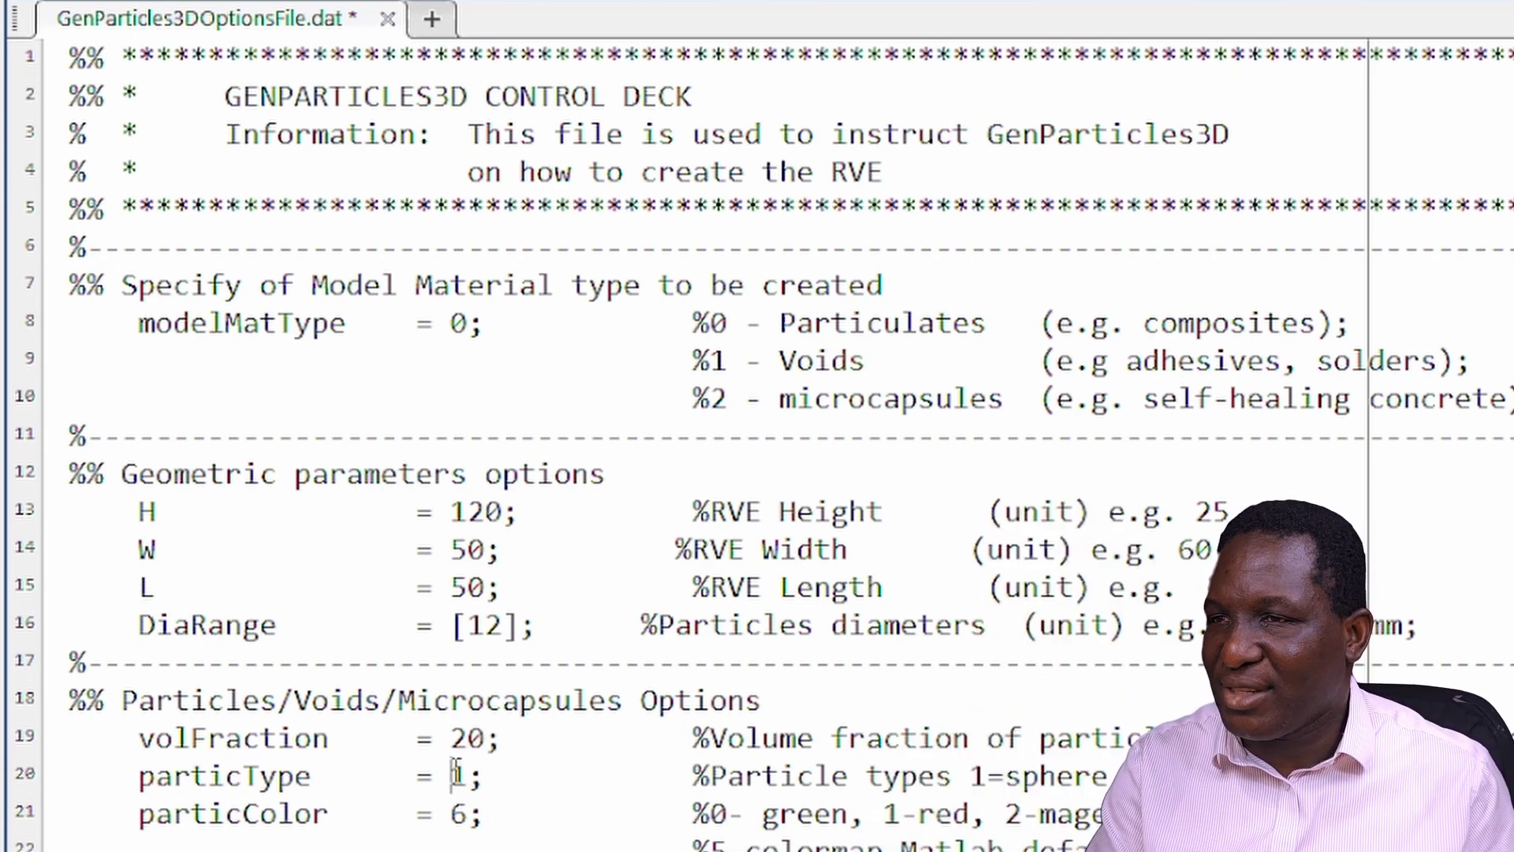
{"action": "double_click", "coordinate": [993, 777]}
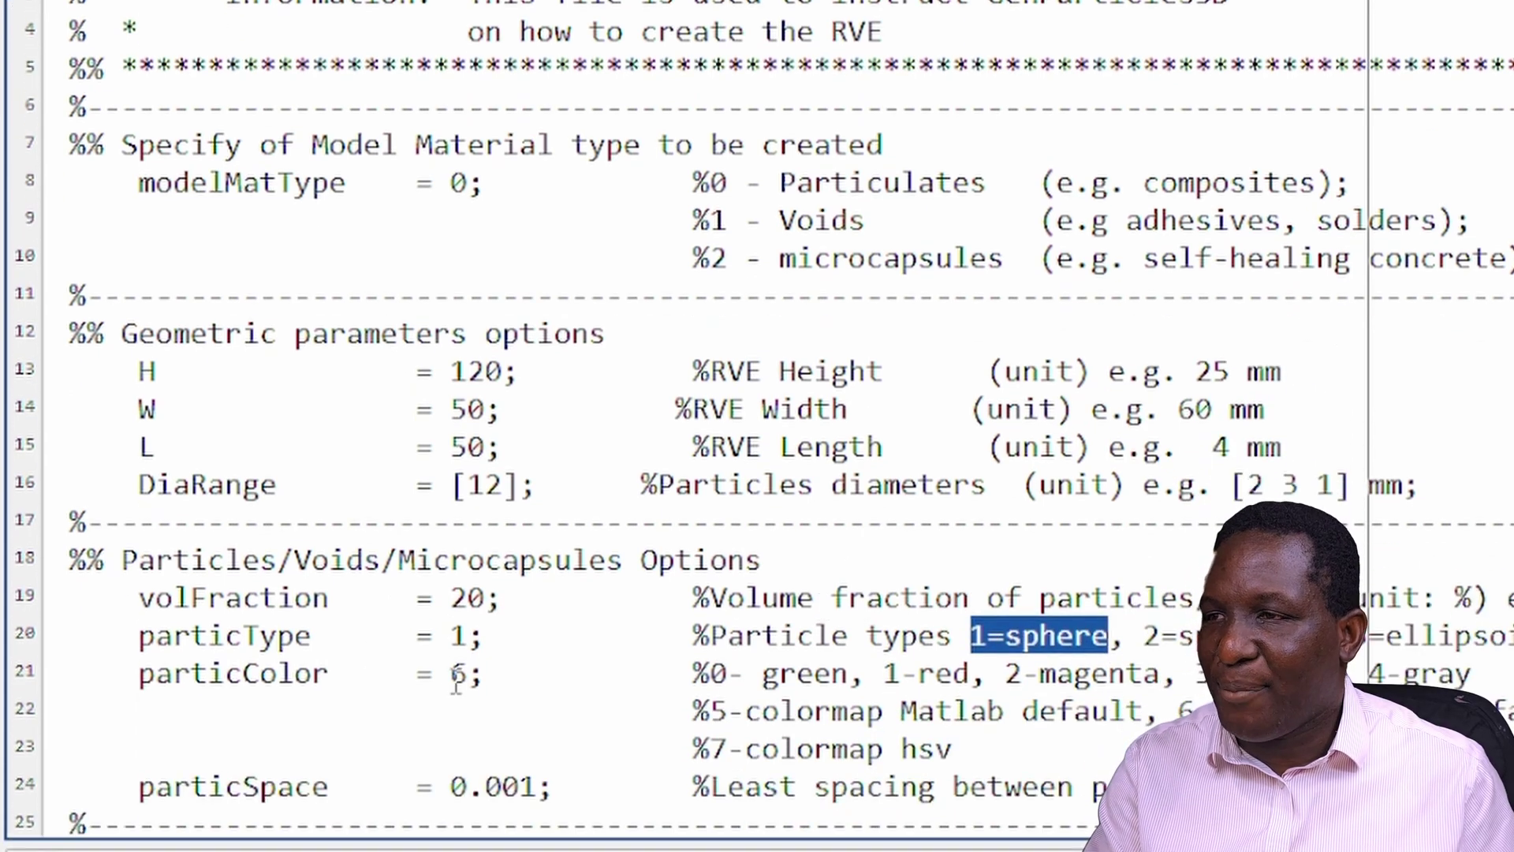
{"action": "double_click", "coordinate": [459, 814]}
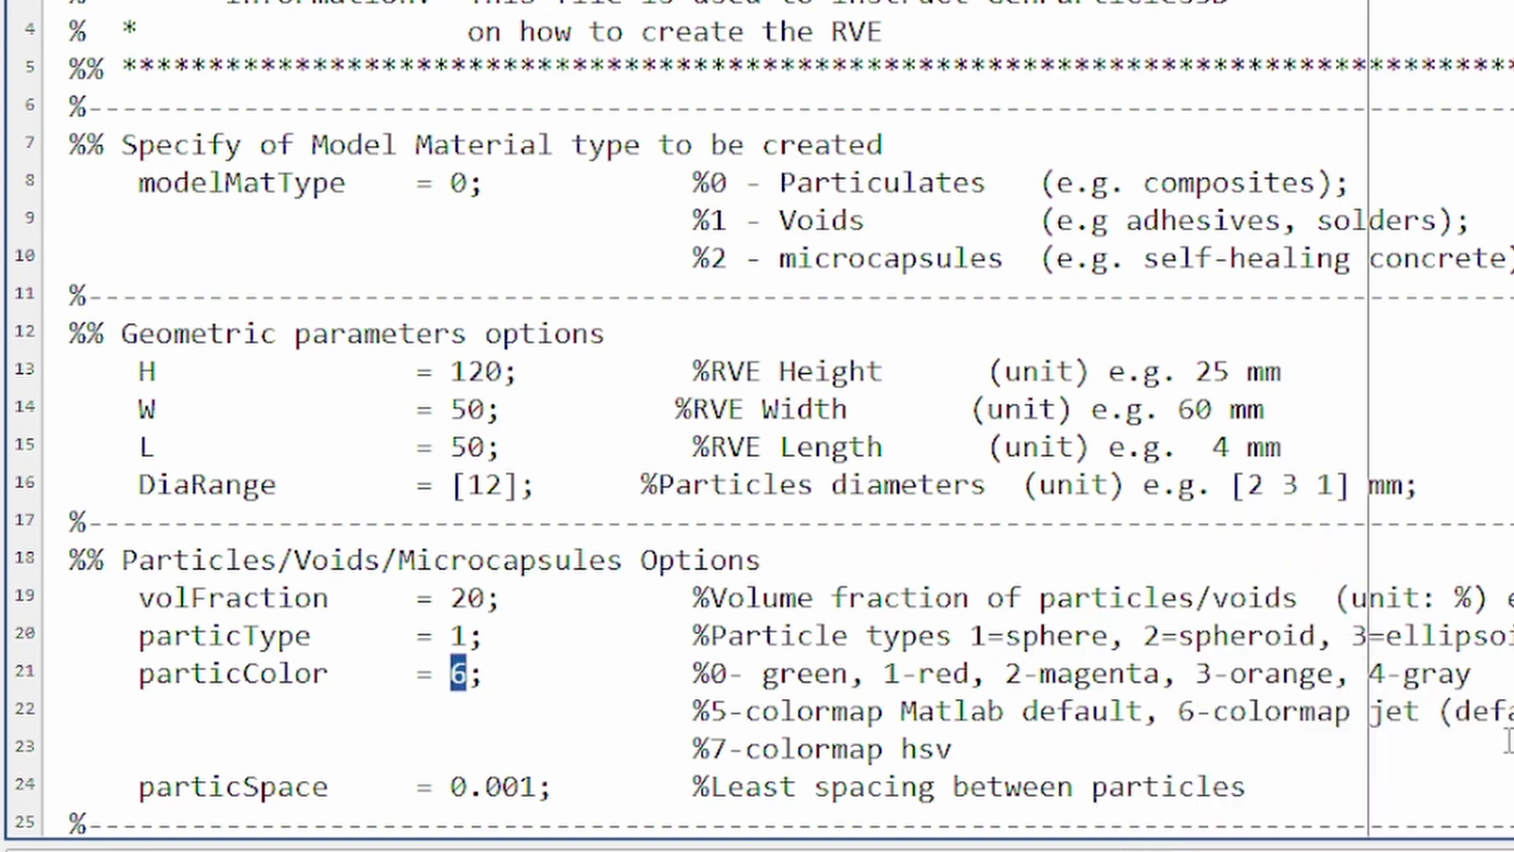
{"action": "left_click_drag", "start_coordinate": [587, 787], "coordinate": [433, 787]}
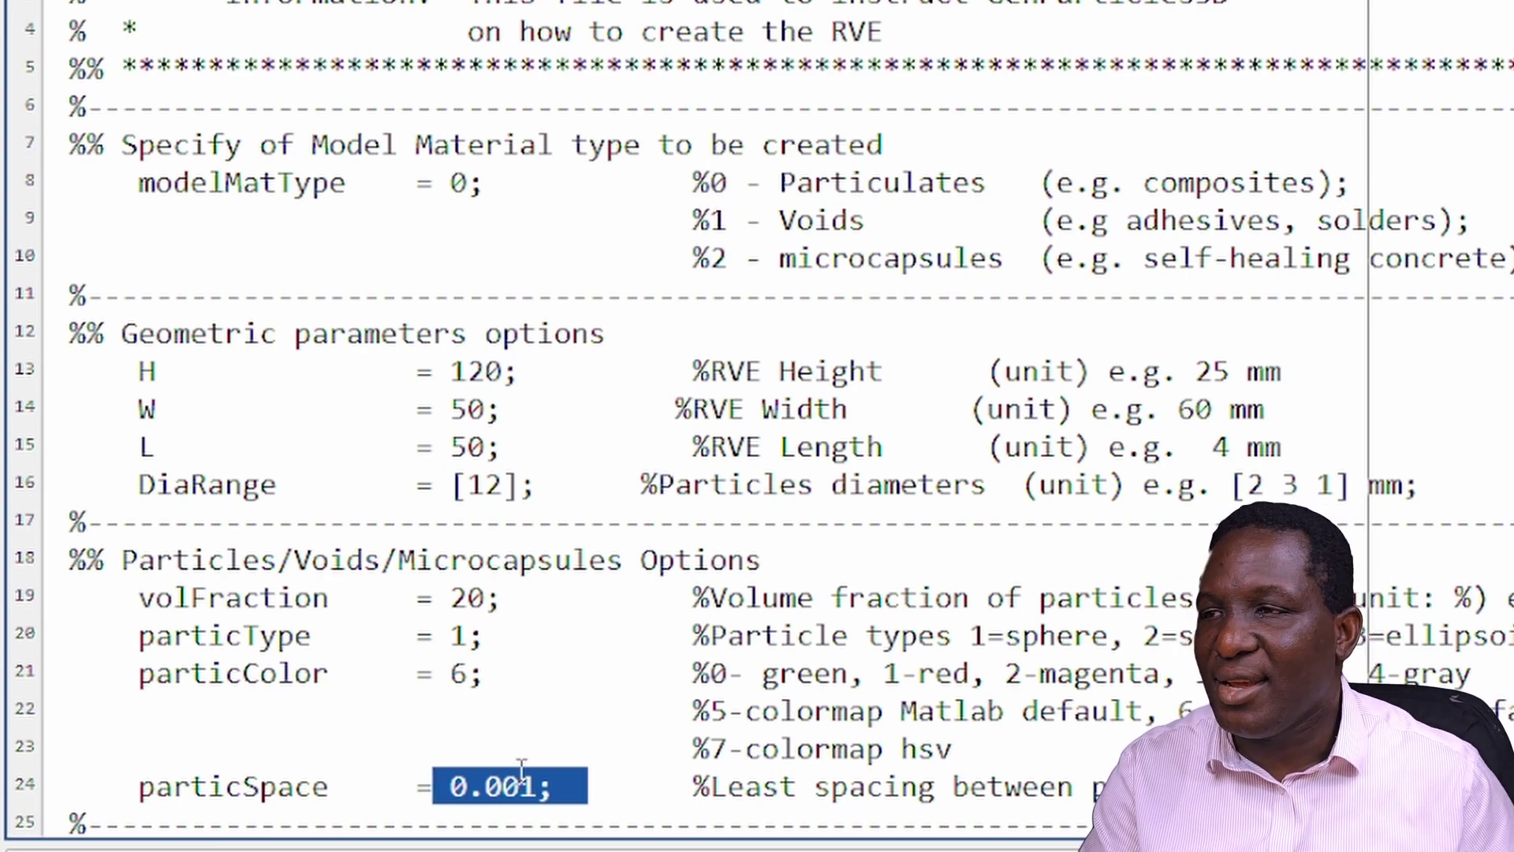
- Review the phase material names, the mechanical properties and the model creation options, including TrimPercent
{"action": "scroll", "coordinate": [608, 667], "scroll_direction": "down", "scroll_amount": 6}
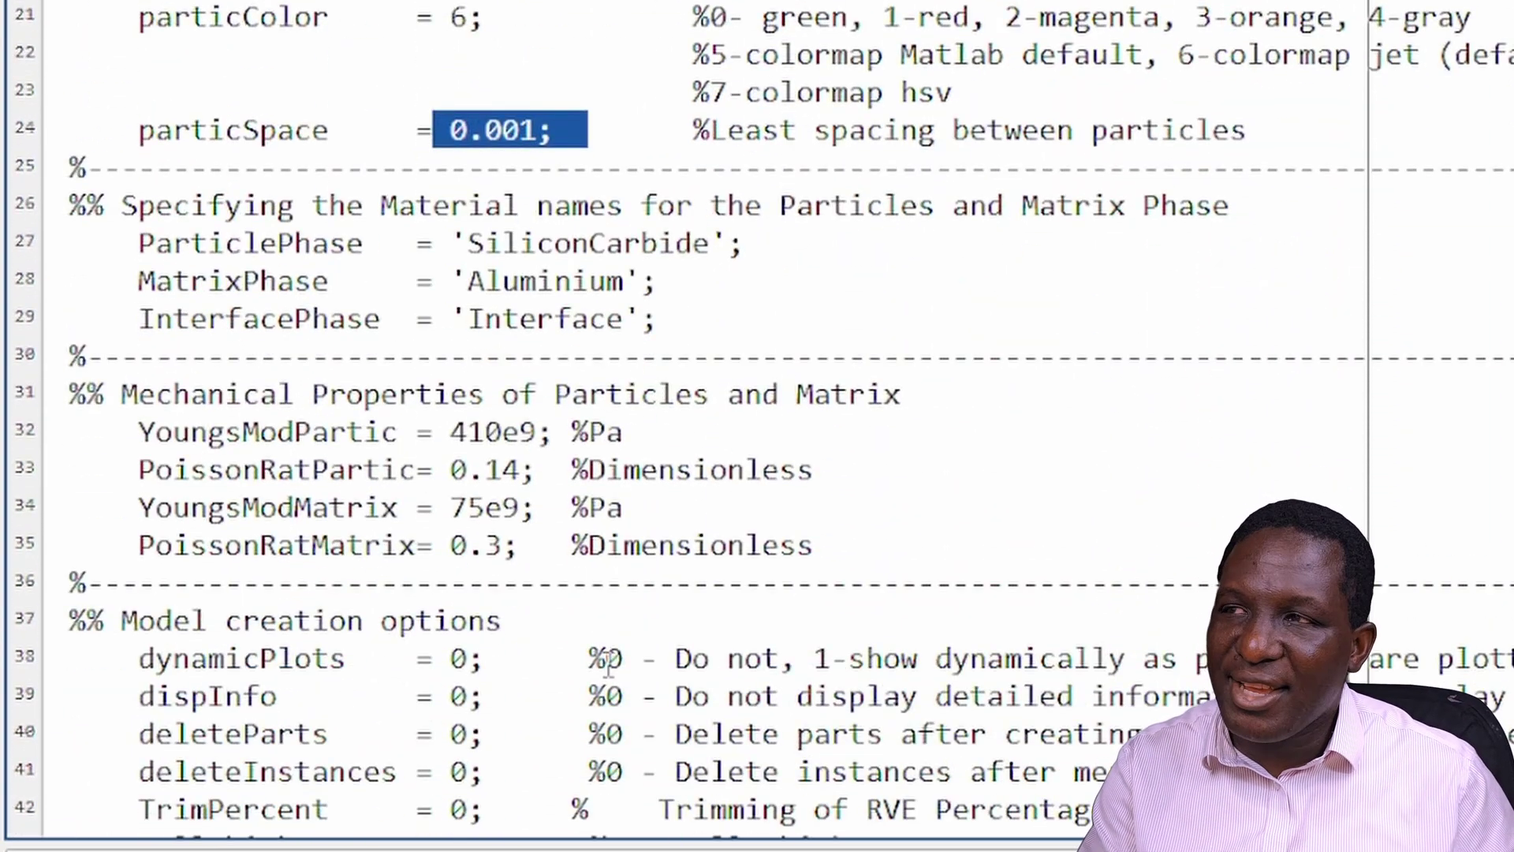
{"action": "left_click", "coordinate": [766, 246]}
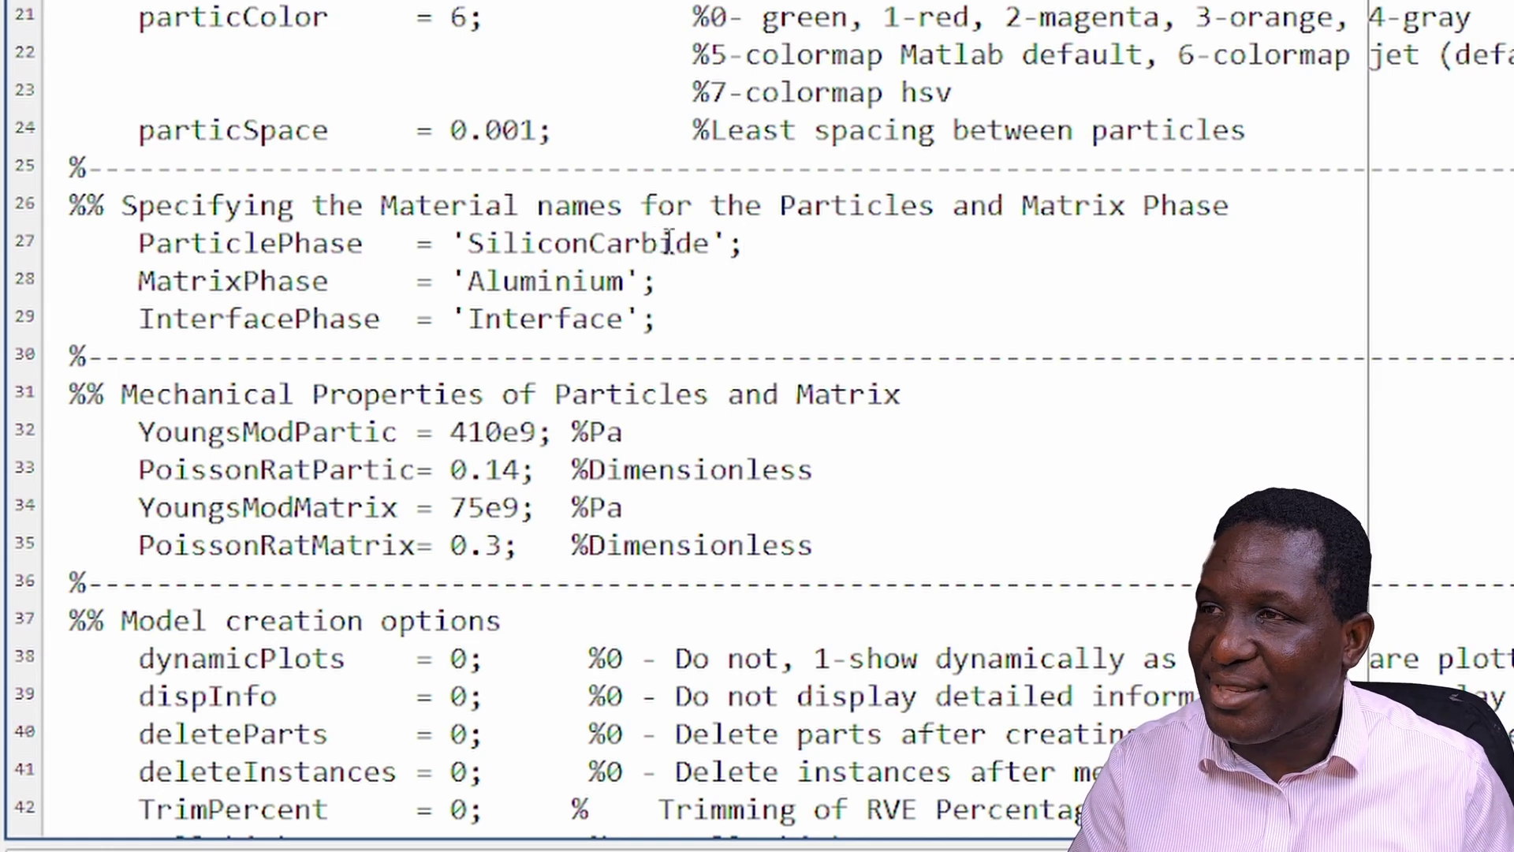
{"action": "left_click", "coordinate": [694, 356]}
{"action": "left_click", "coordinate": [721, 318]}
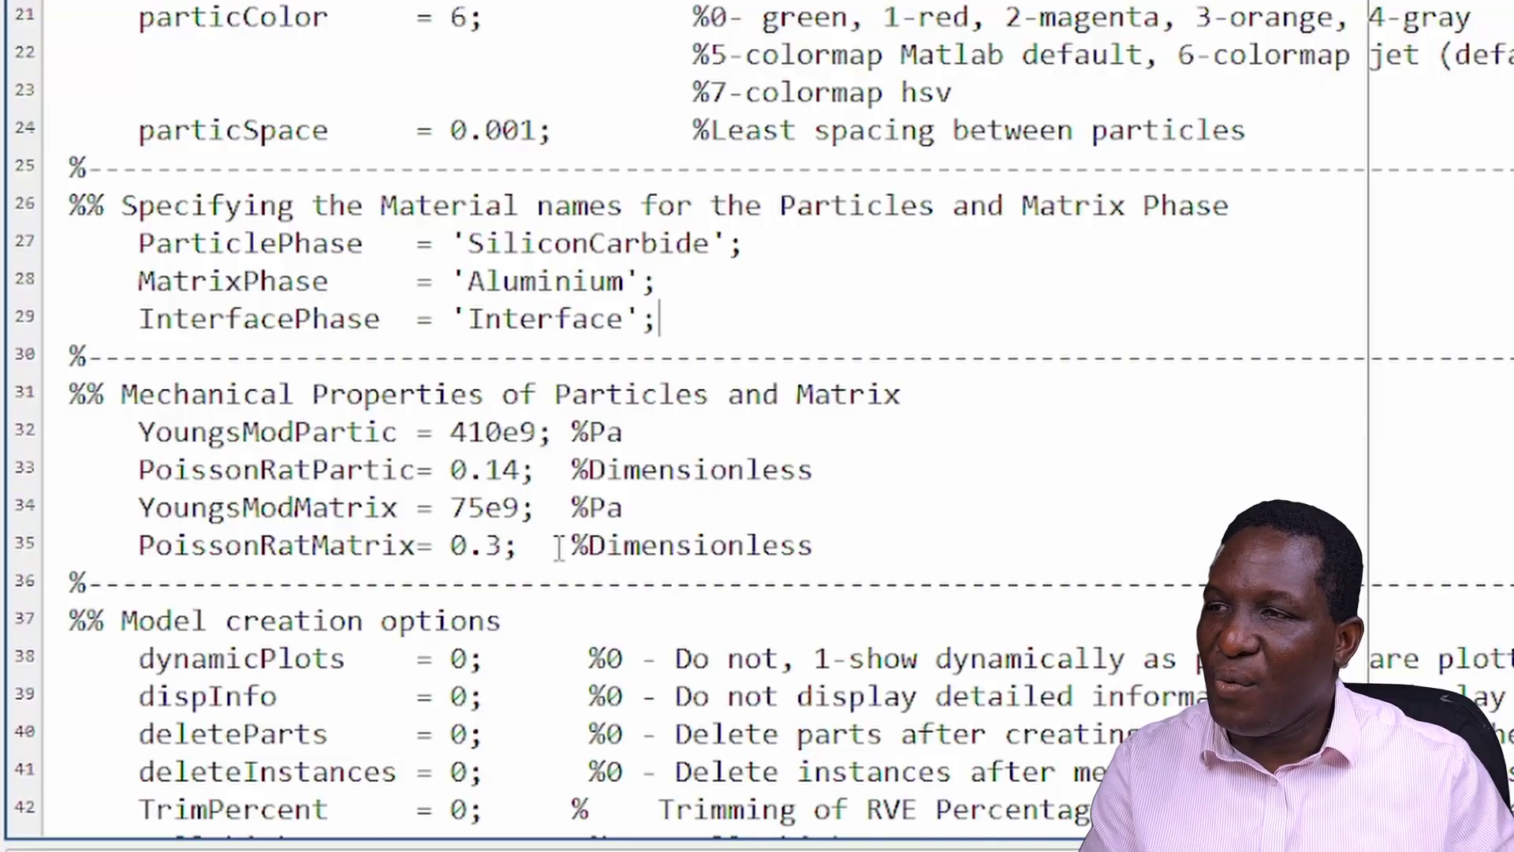
{"action": "left_click", "coordinate": [836, 544]}
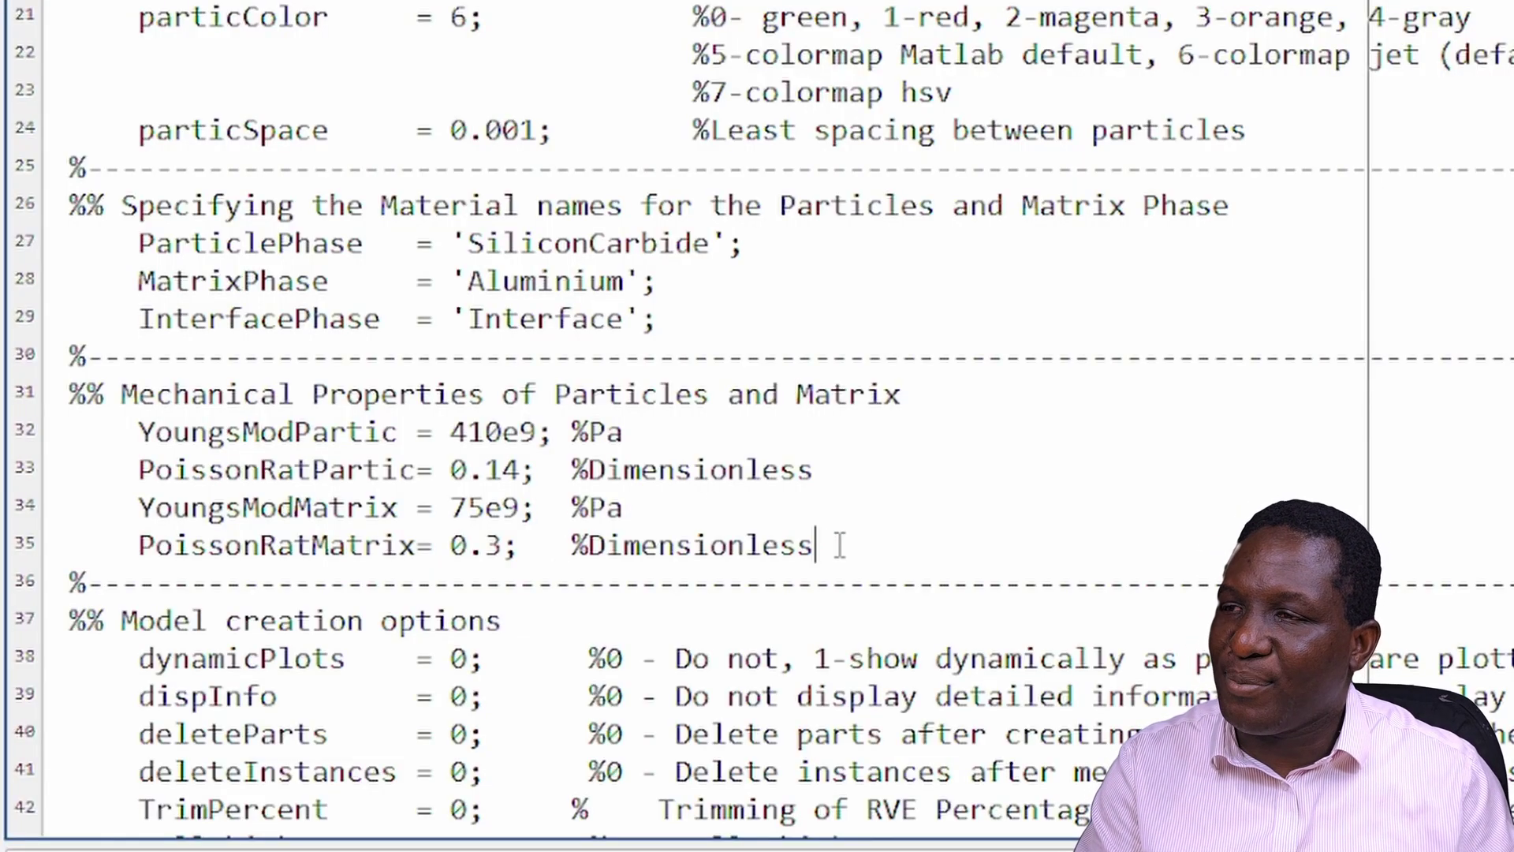
{"action": "scroll", "coordinate": [556, 694], "scroll_direction": "down", "scroll_amount": 2}
{"action": "scroll", "coordinate": [557, 694], "scroll_direction": "down", "scroll_amount": 1}
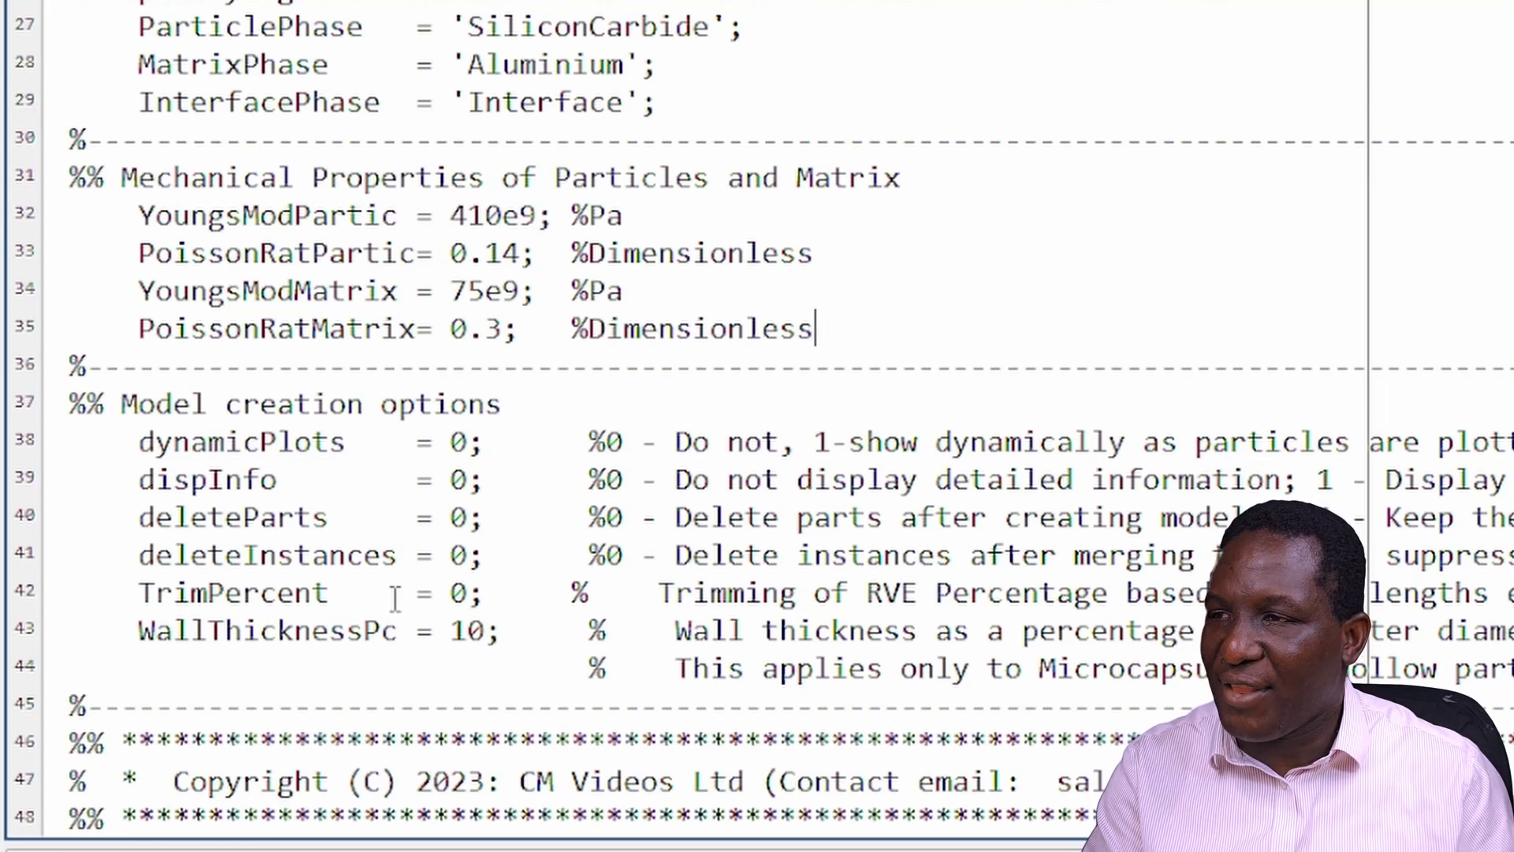
{"action": "double_click", "coordinate": [460, 595]}
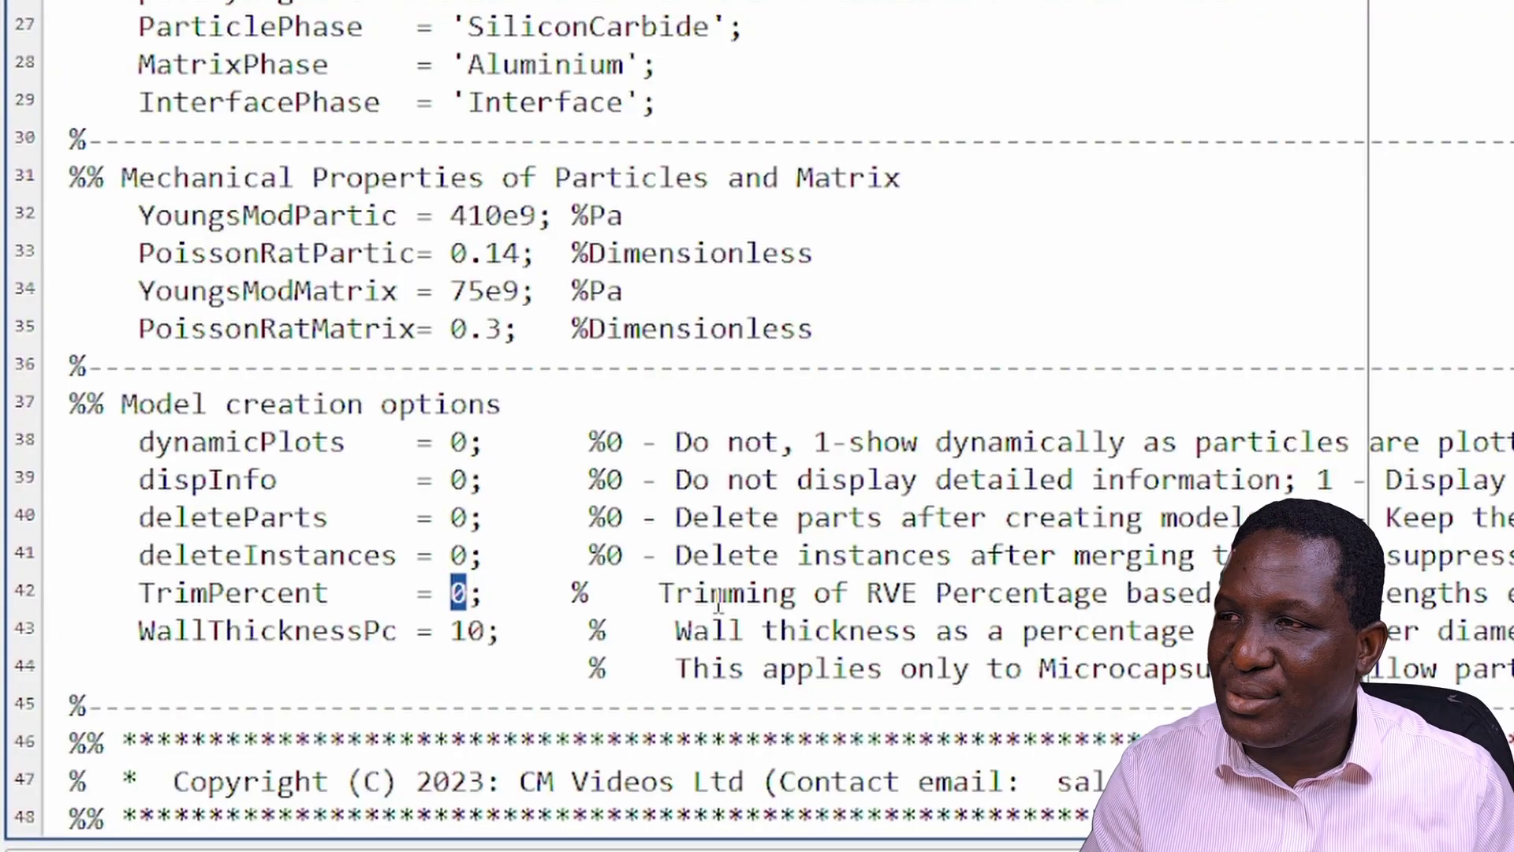
- Run GenParticles3Dv1.p to generate the RVE and inspect the resulting spherical particle plot
{"action": "scroll", "coordinate": [570, 604], "scroll_direction": "up", "scroll_amount": 2}
{"action": "scroll", "coordinate": [570, 604], "scroll_direction": "up", "scroll_amount": 5}
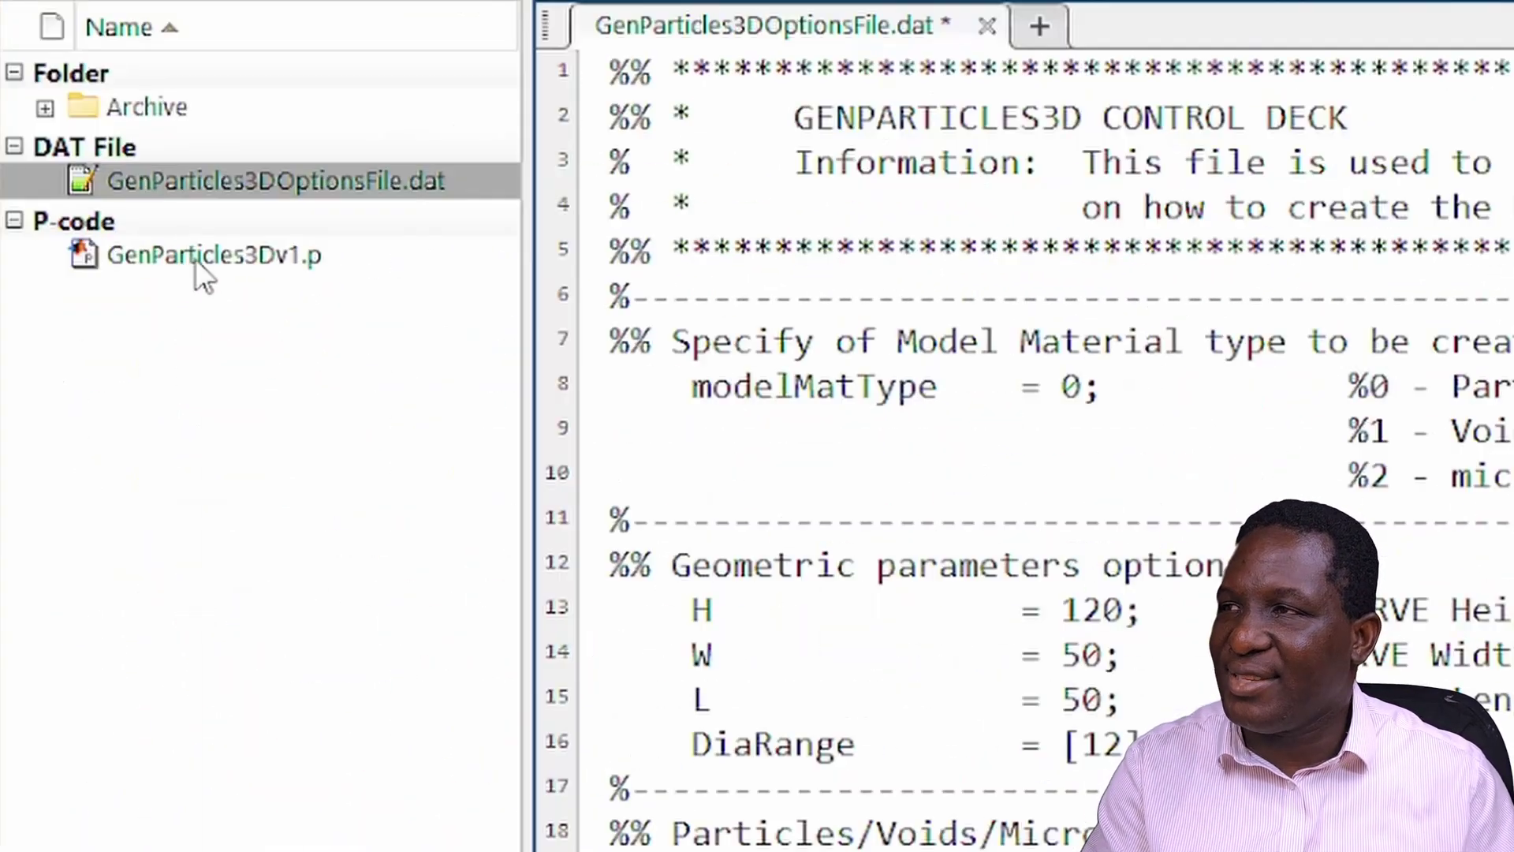
{"action": "right_click", "coordinate": [195, 258]}
{"action": "left_click", "coordinate": [300, 340]}
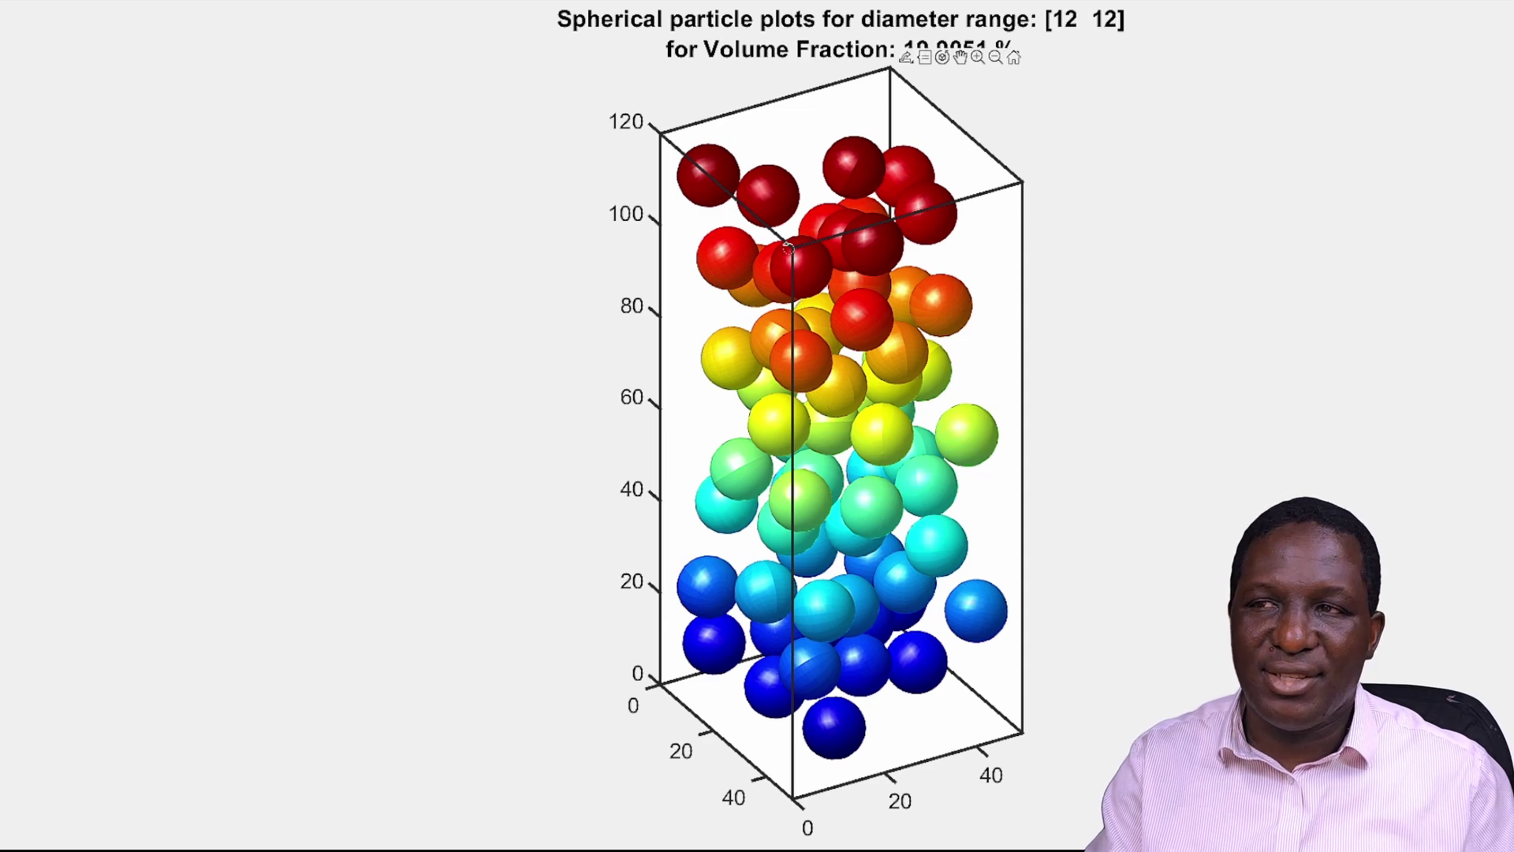
{"action": "left_click", "coordinate": [837, 430]}
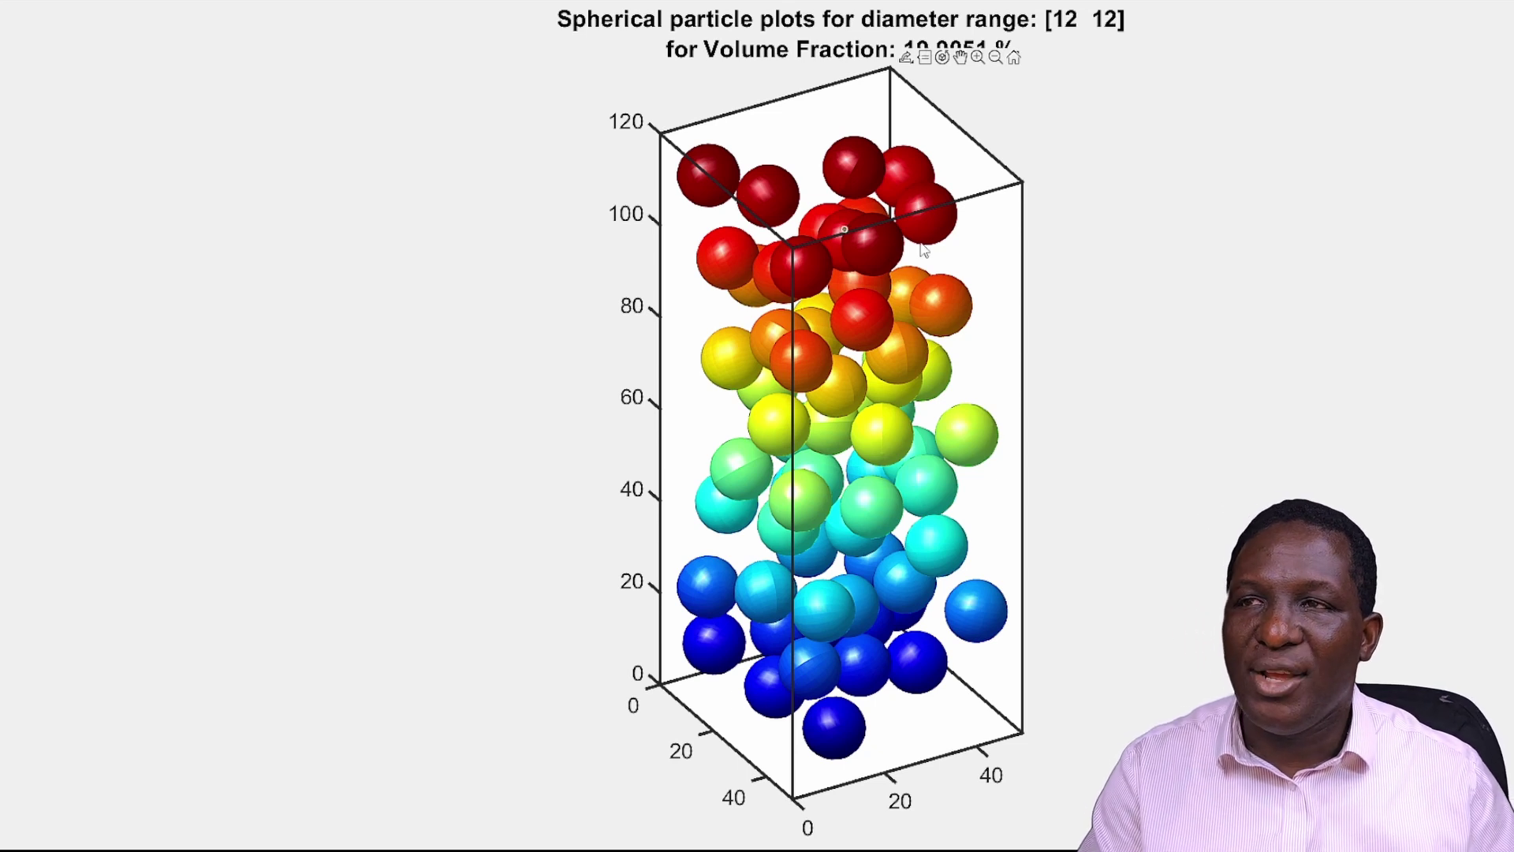
{"action": "left_click", "coordinate": [884, 230]}
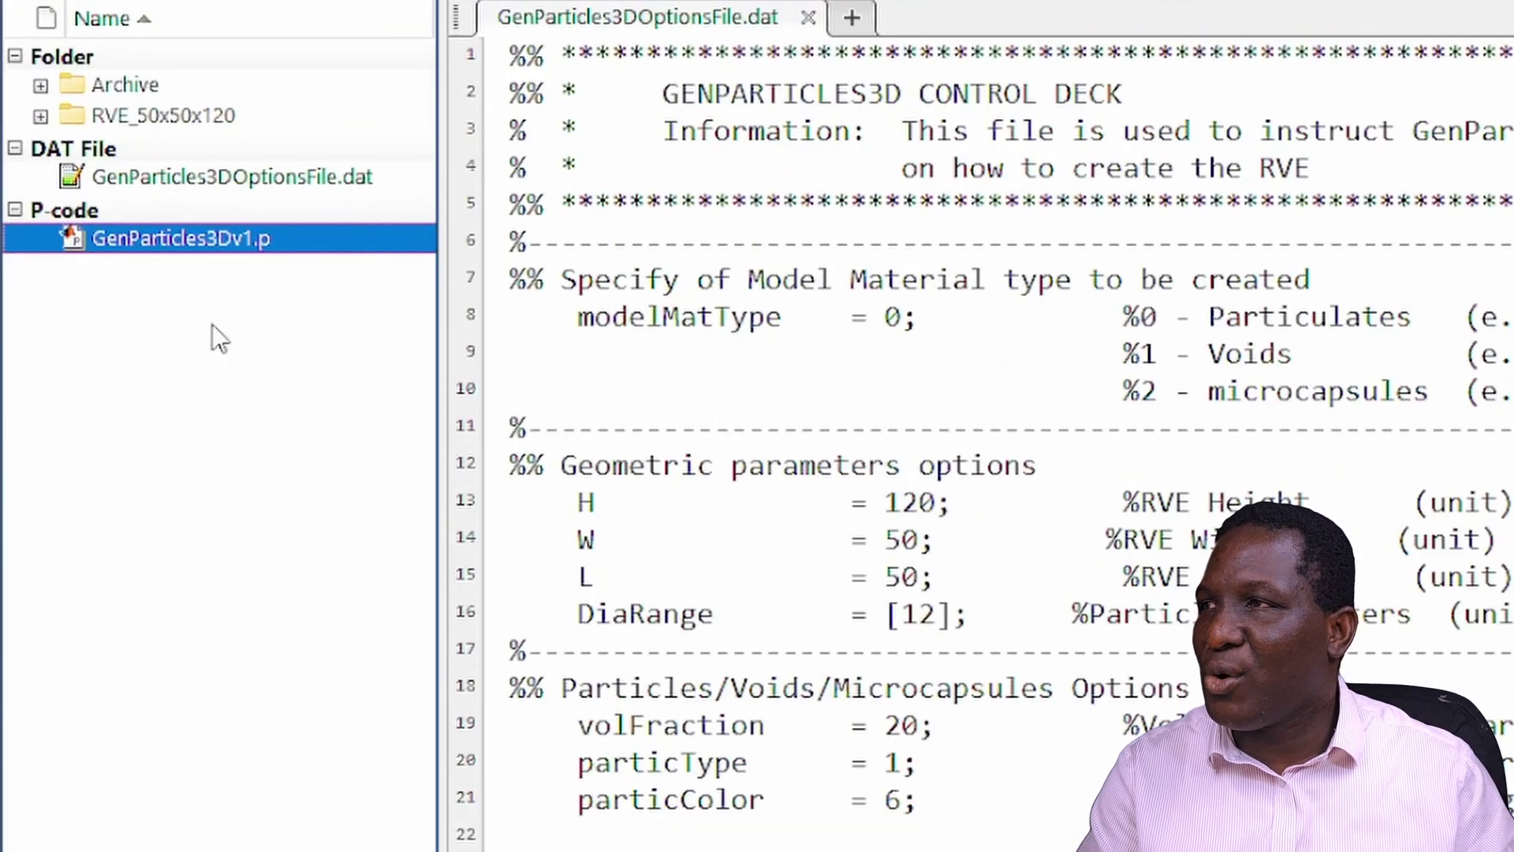
- Go into the AbaQSimulation folder under RVE_50x50x120 and 01_66SphericalParticulates
{"action": "left_click", "coordinate": [221, 118]}
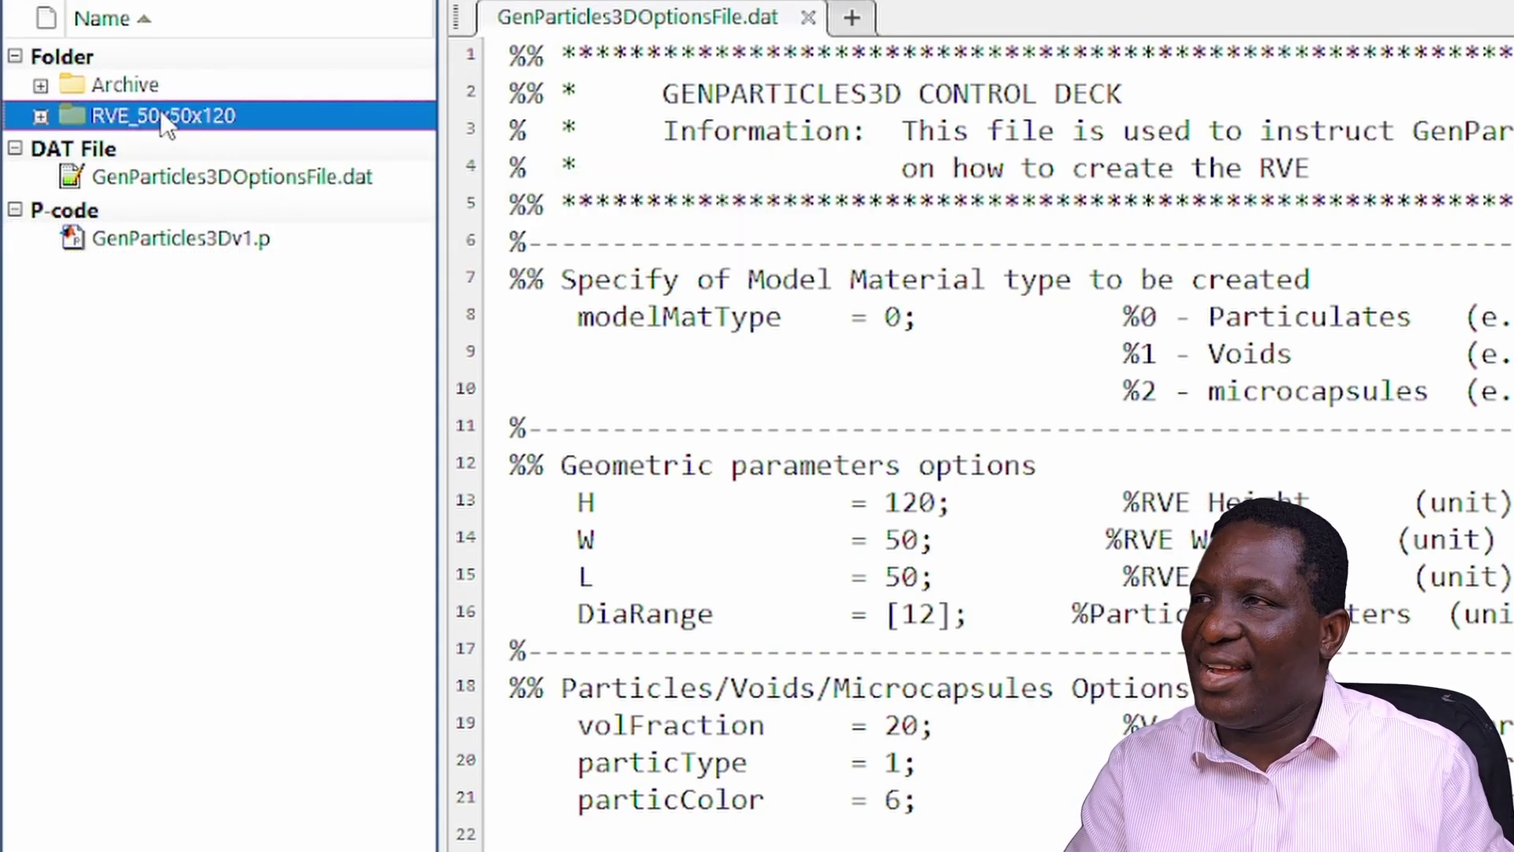
{"action": "double_click", "coordinate": [211, 117]}
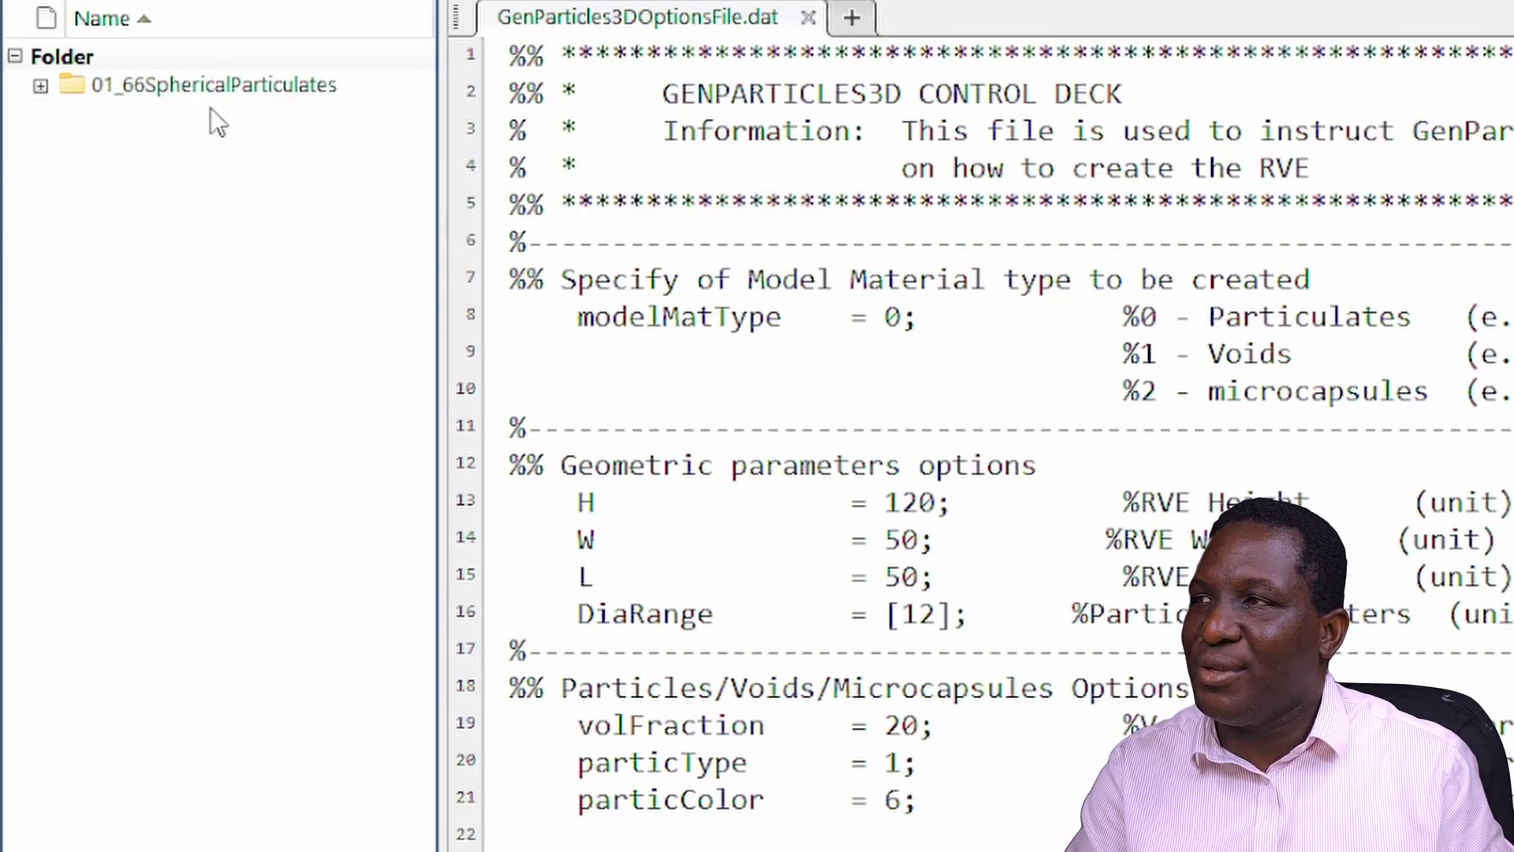
{"action": "double_click", "coordinate": [216, 90]}
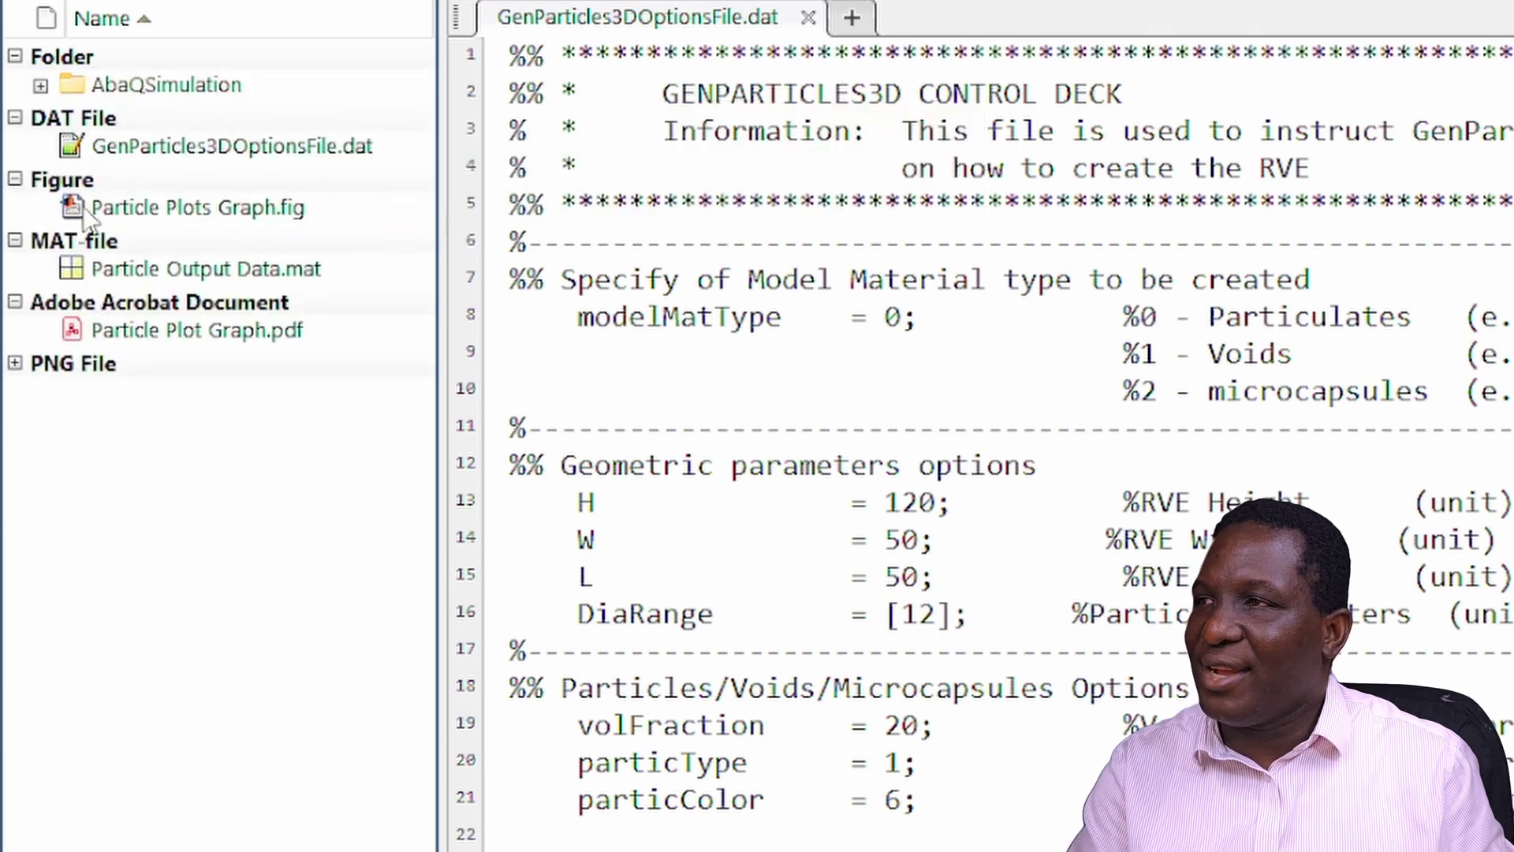
{"action": "double_click", "coordinate": [162, 88]}
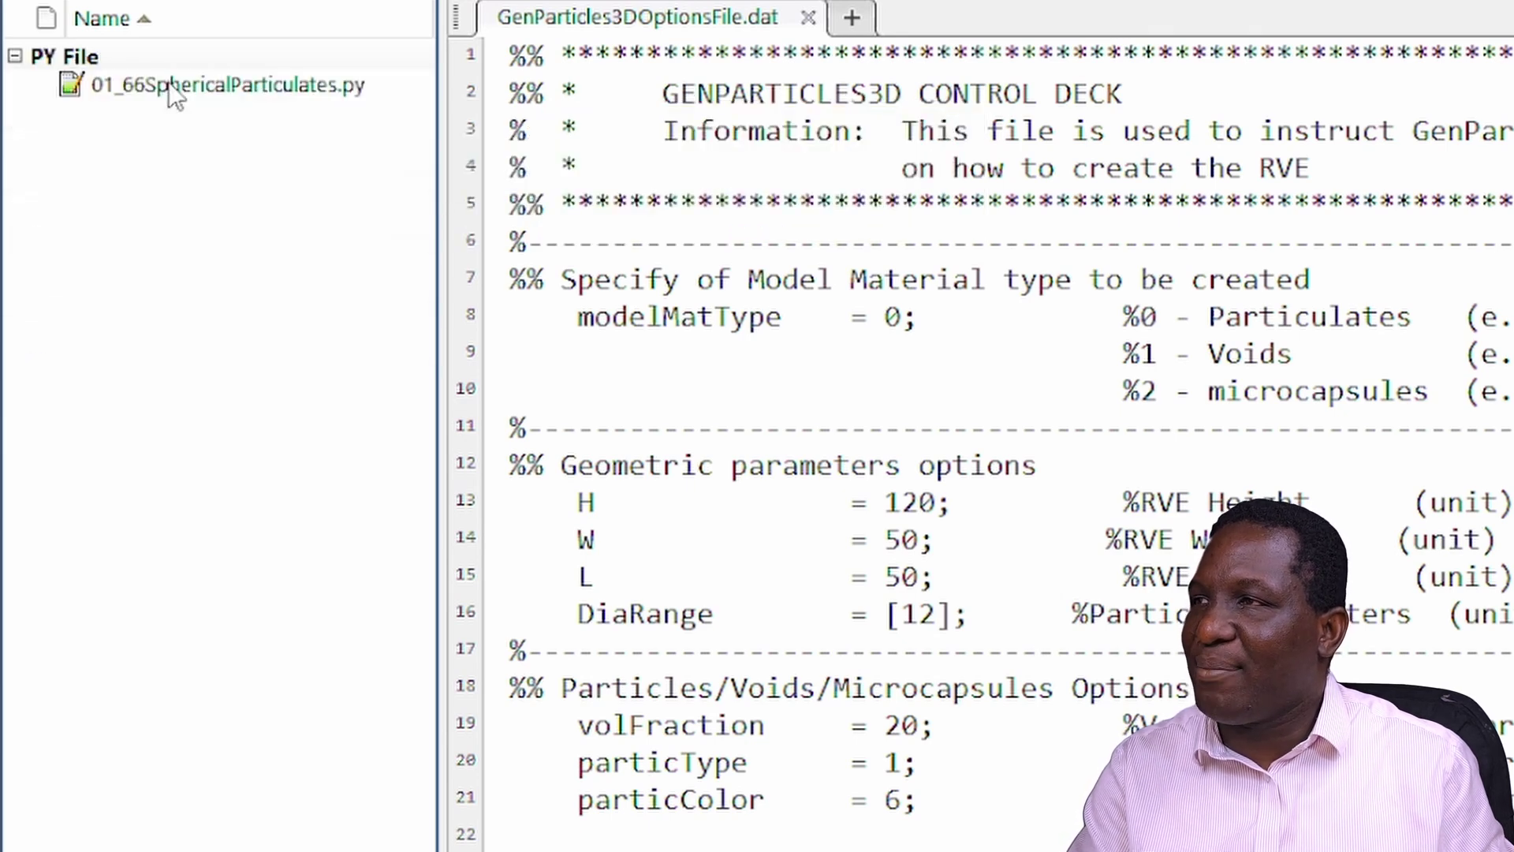
- Open 01_66SphericalParticulates.py outside MATLAB and look through its header and import statements
{"action": "right_click", "coordinate": [234, 89]}
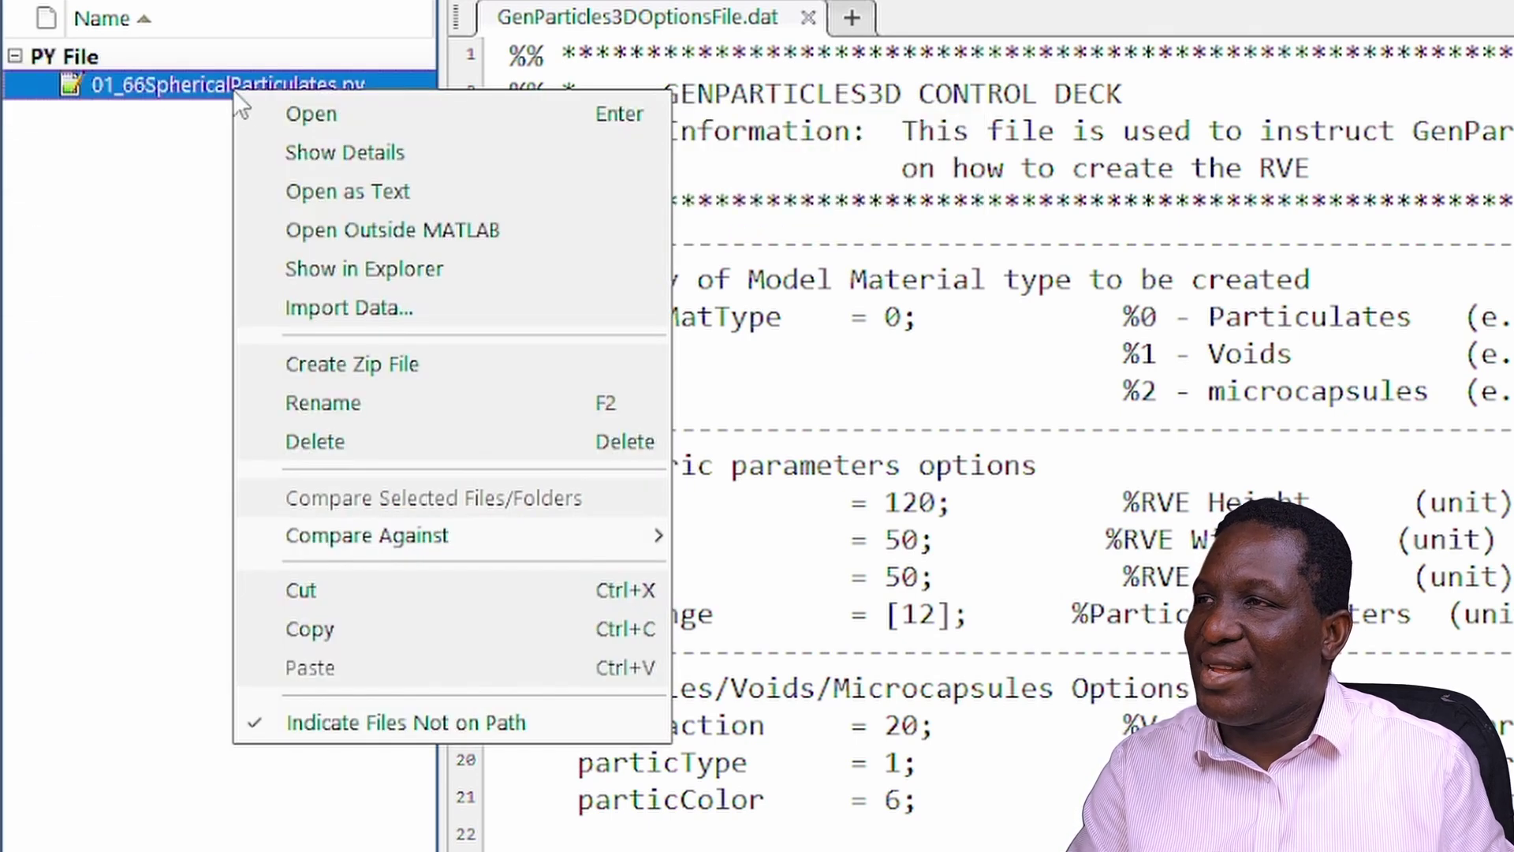
{"action": "left_click", "coordinate": [376, 221]}
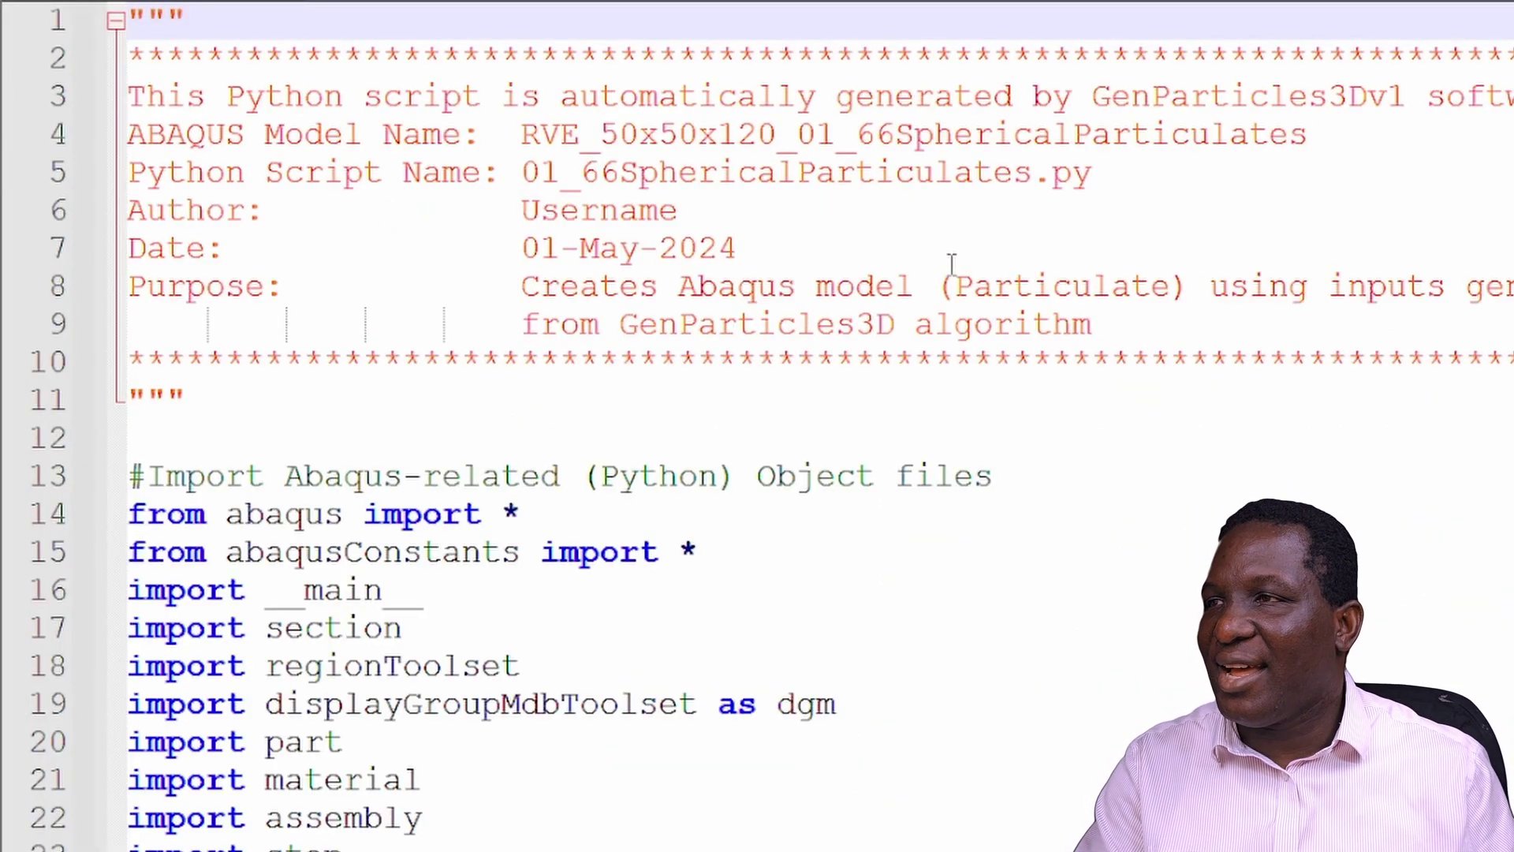
{"action": "scroll", "coordinate": [946, 284], "scroll_direction": "down", "scroll_amount": 3}
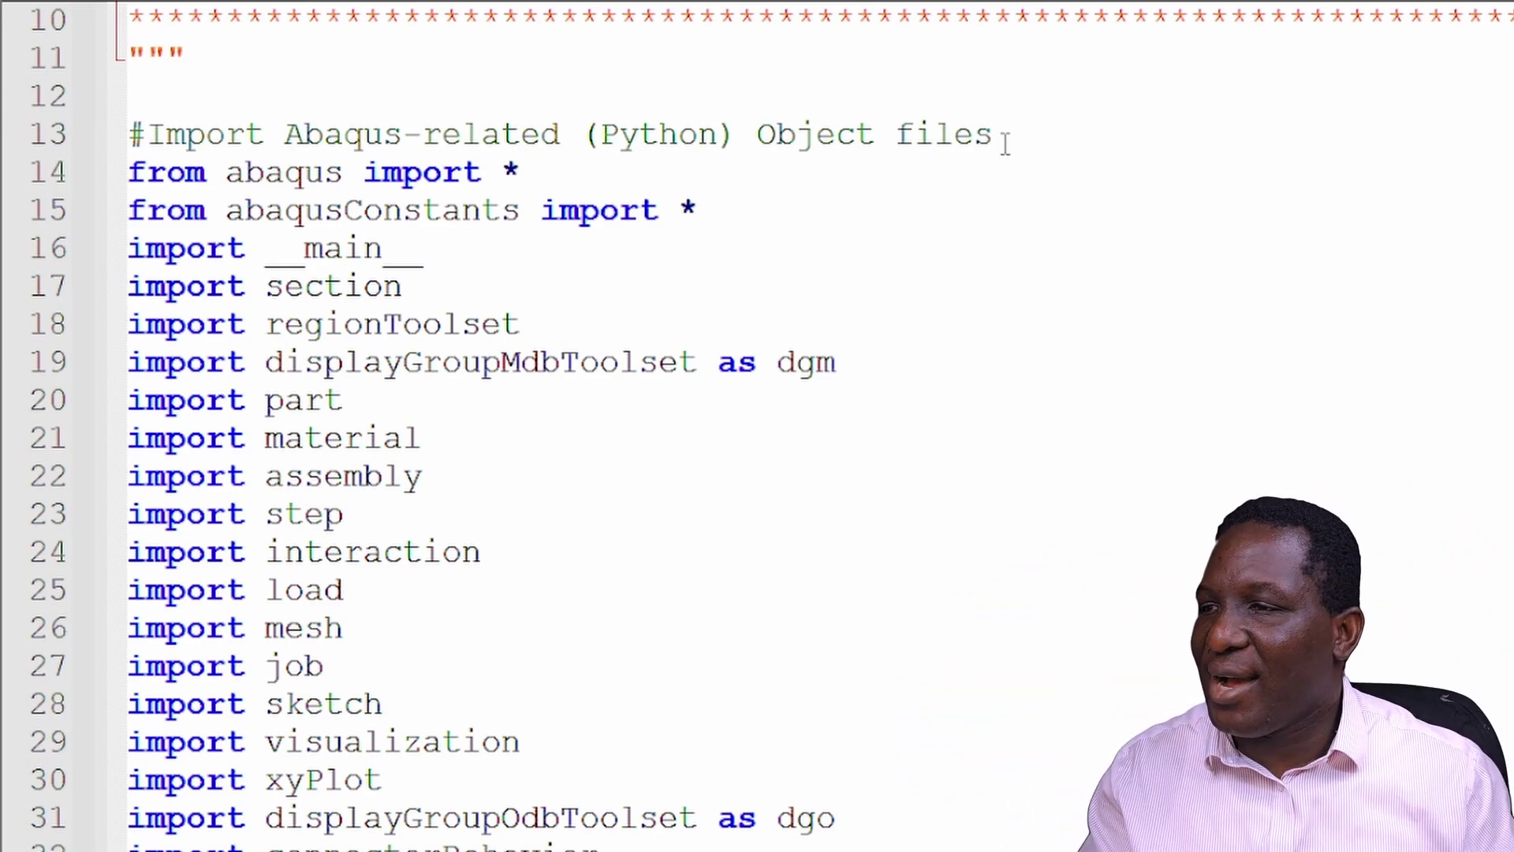
- Look through the script's code that creates the matrix part and the individual particulate parts
{"action": "scroll", "coordinate": [1007, 144], "scroll_direction": "down", "scroll_amount": 14}
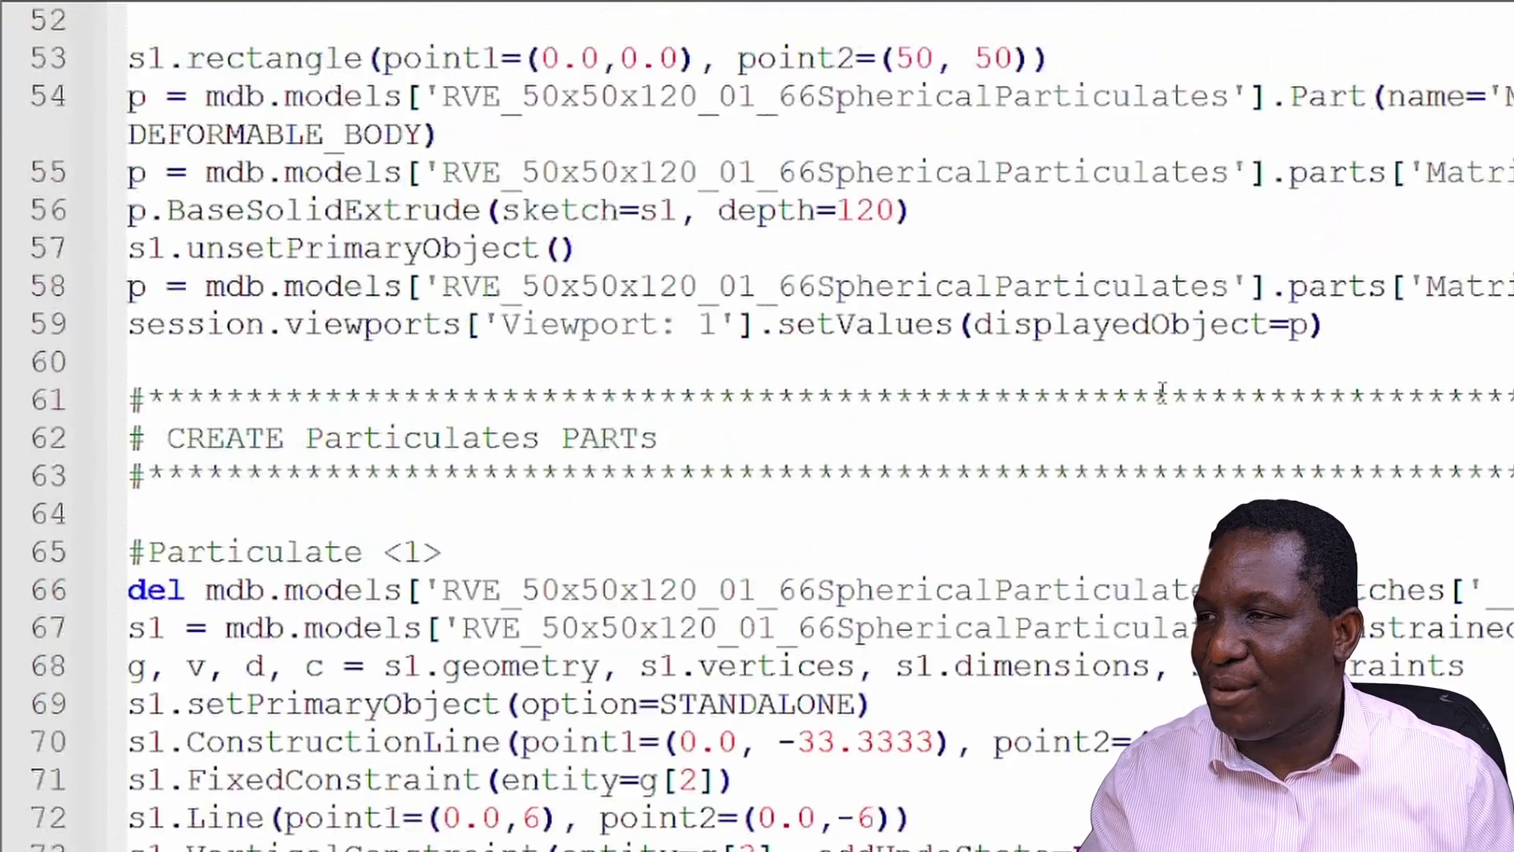
{"action": "scroll", "coordinate": [1162, 392], "scroll_direction": "down", "scroll_amount": 20}
{"action": "scroll", "coordinate": [1238, 439], "scroll_direction": "down", "scroll_amount": 19}
{"action": "scroll", "coordinate": [1230, 454], "scroll_direction": "down", "scroll_amount": 4}
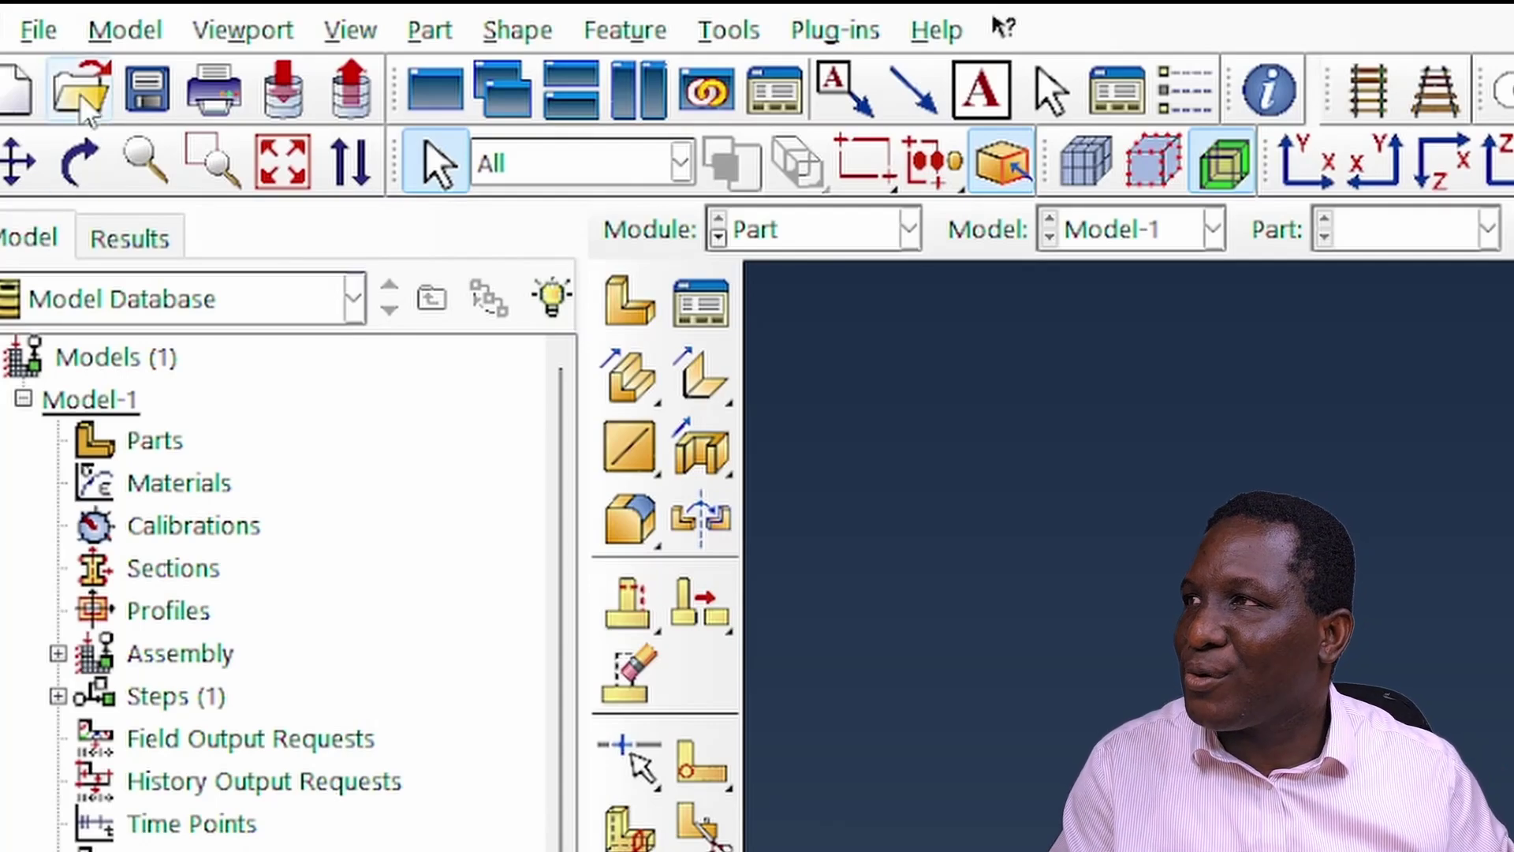
- Switch to Abaqus/CAE and run the script 01_66SphericalParticulates.py from the simulation folder
{"action": "left_click", "coordinate": [53, 37]}
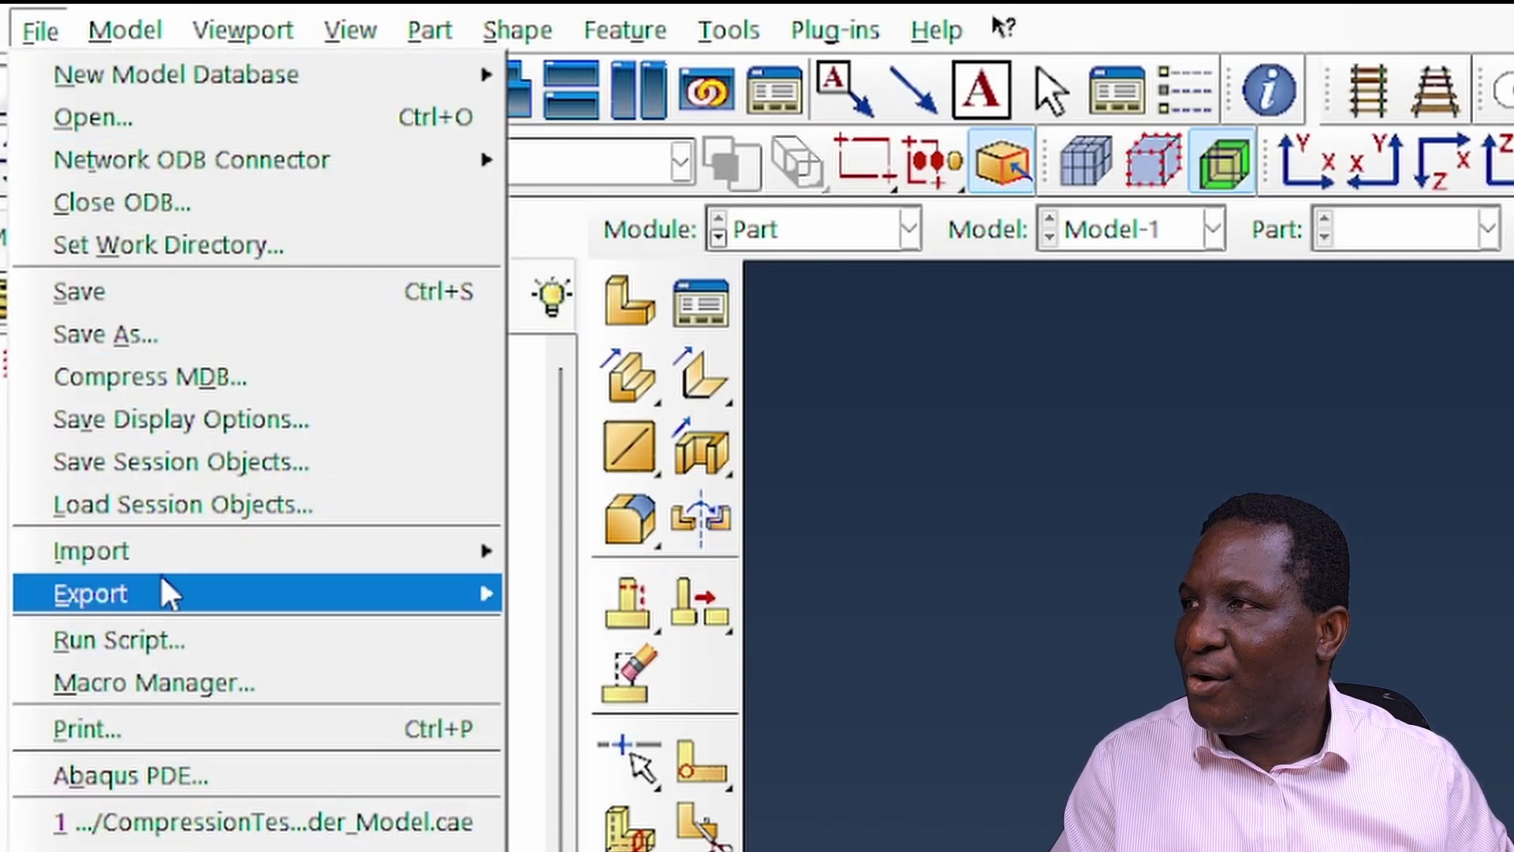
{"action": "left_click", "coordinate": [163, 637]}
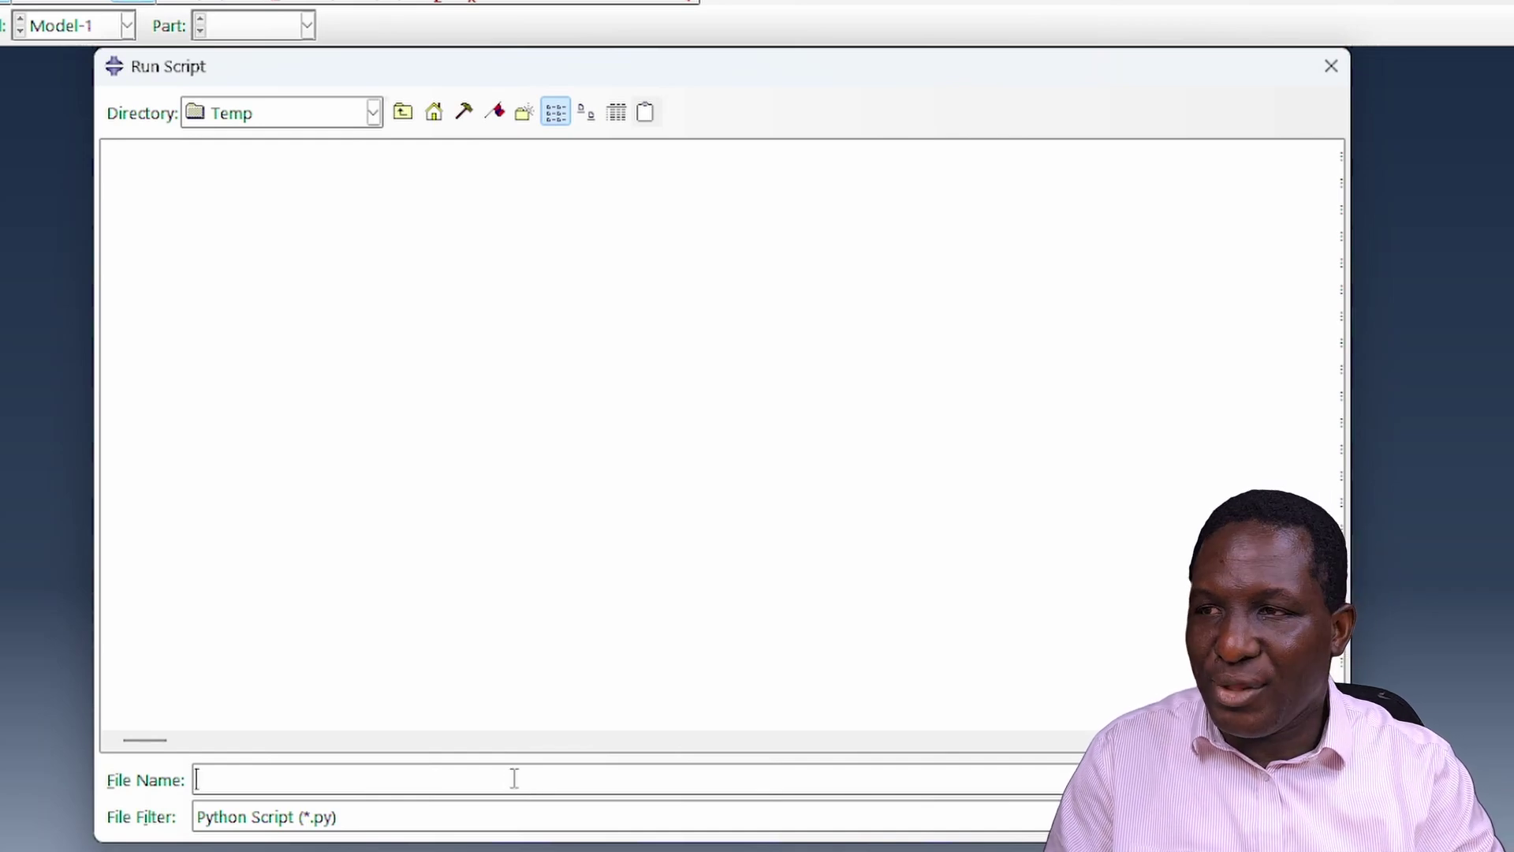
{"action": "key", "text": "ctrl+v"}
{"action": "key", "text": "Return"}
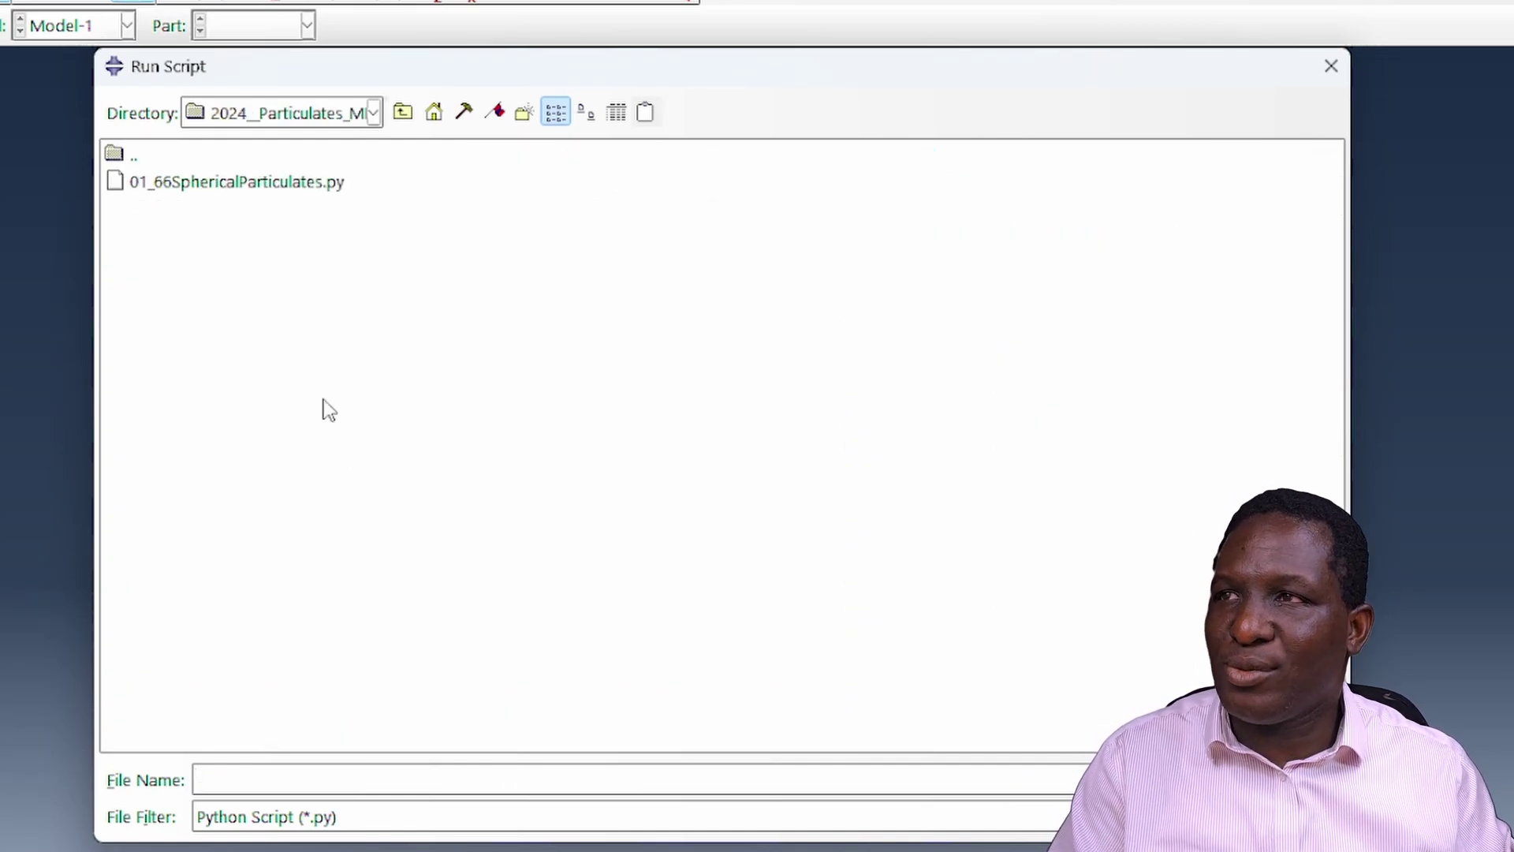
{"action": "double_click", "coordinate": [280, 189]}
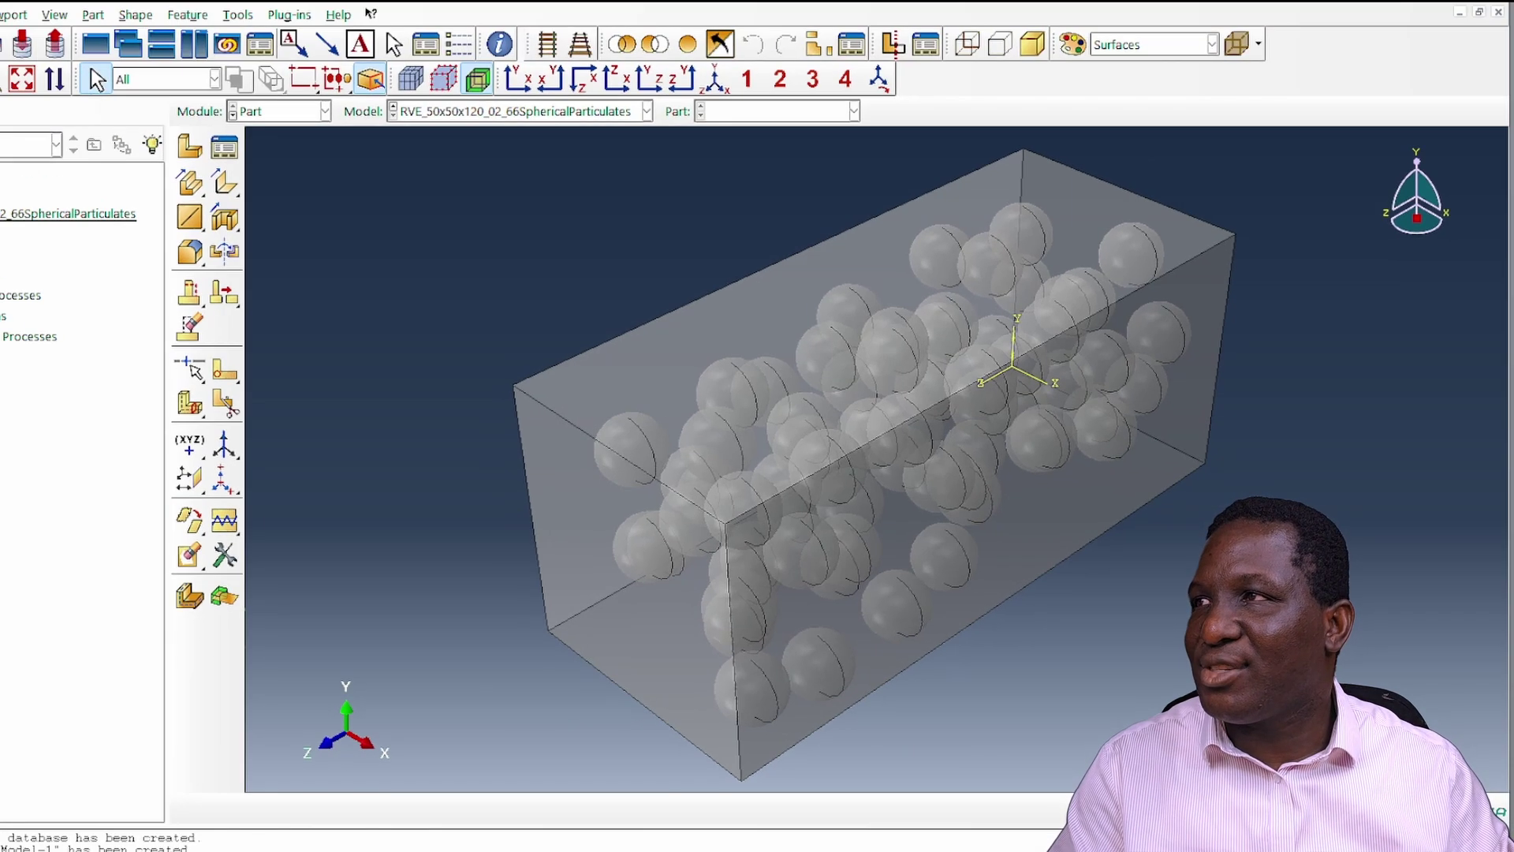
- Rotate the generated RVE upright to examine it, and view the MergedParticulatesOnly and FullParticulateModel parts
{"action": "left_click", "coordinate": [7, 79]}
{"action": "left_click_drag", "start_coordinate": [518, 430], "coordinate": [868, 427]}
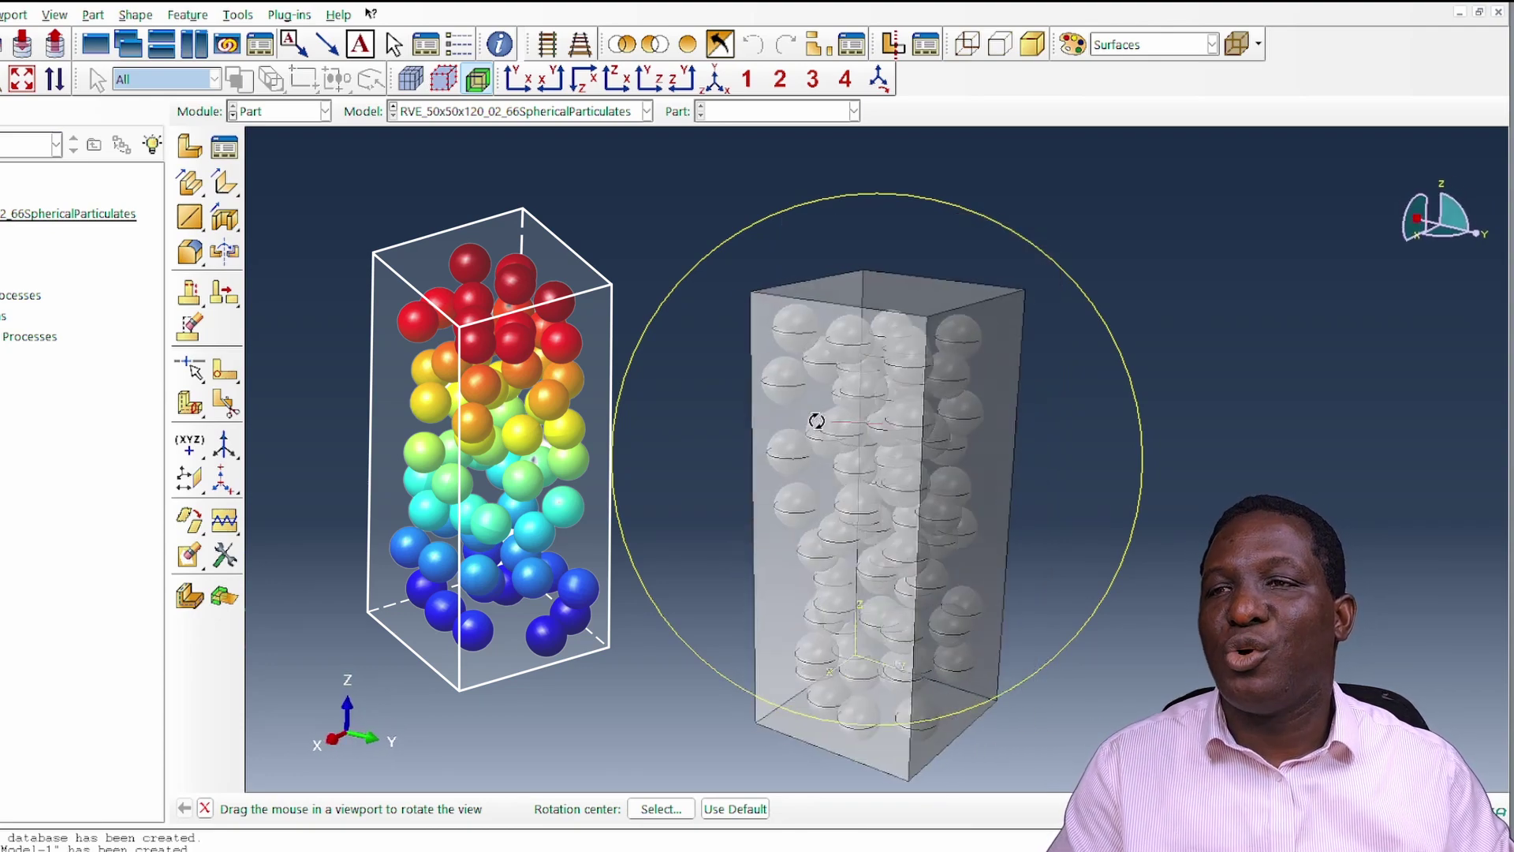
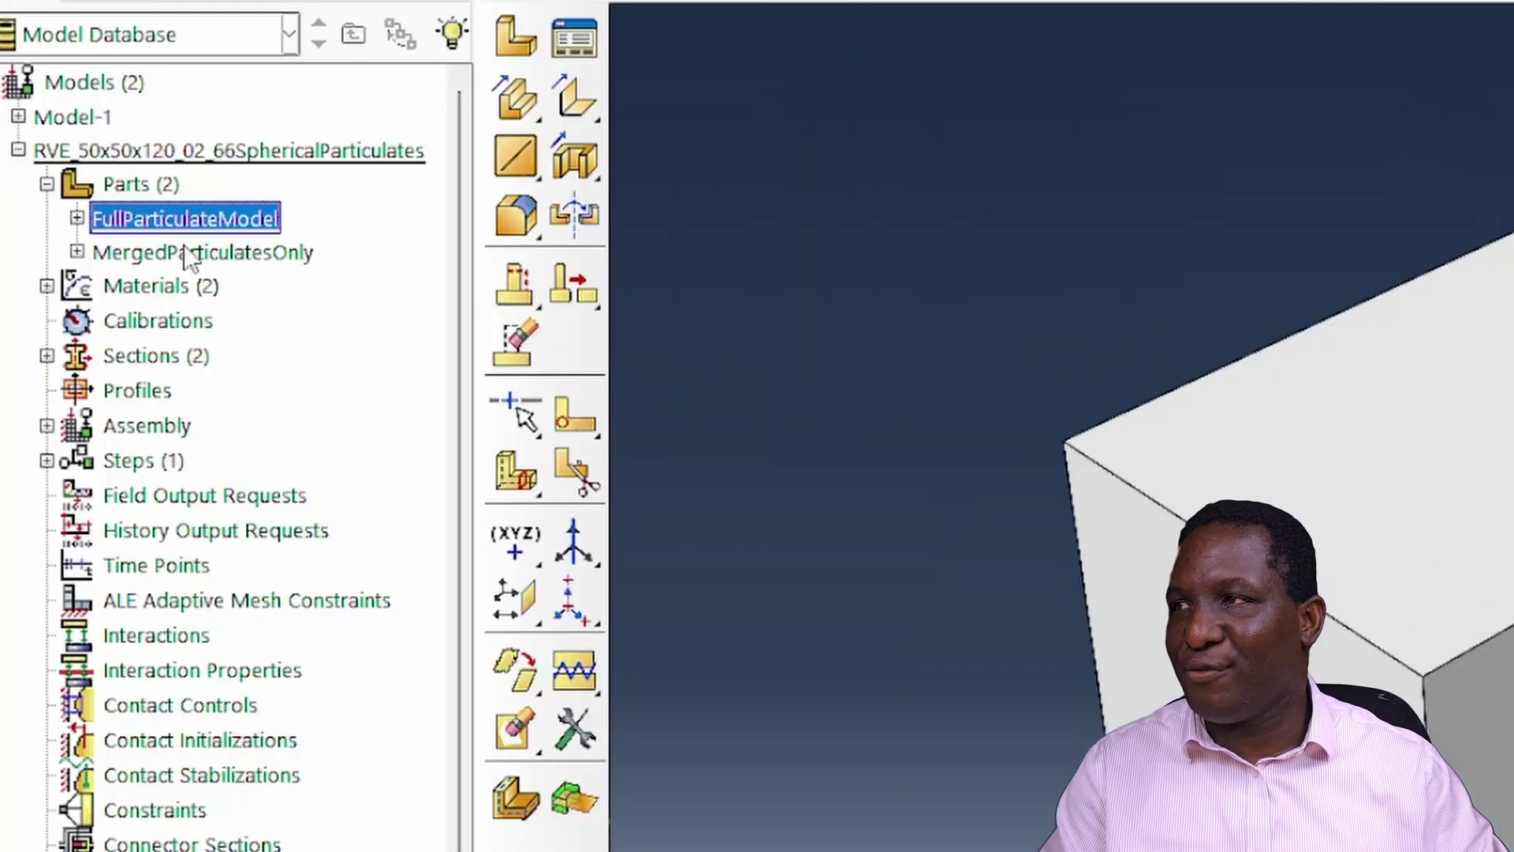
{"action": "left_click", "coordinate": [197, 251]}
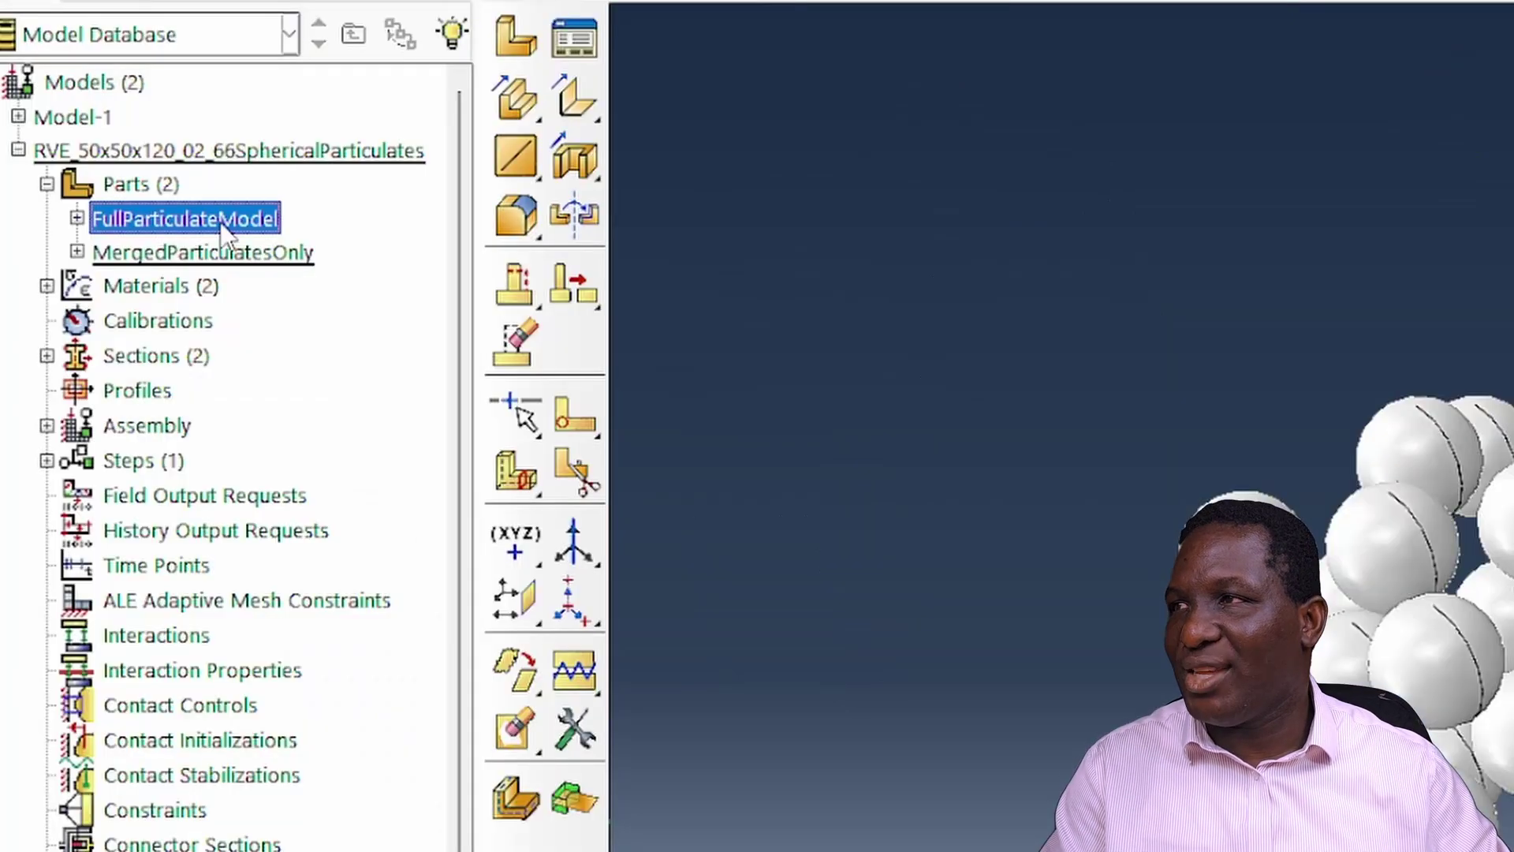
{"action": "left_click", "coordinate": [217, 217]}
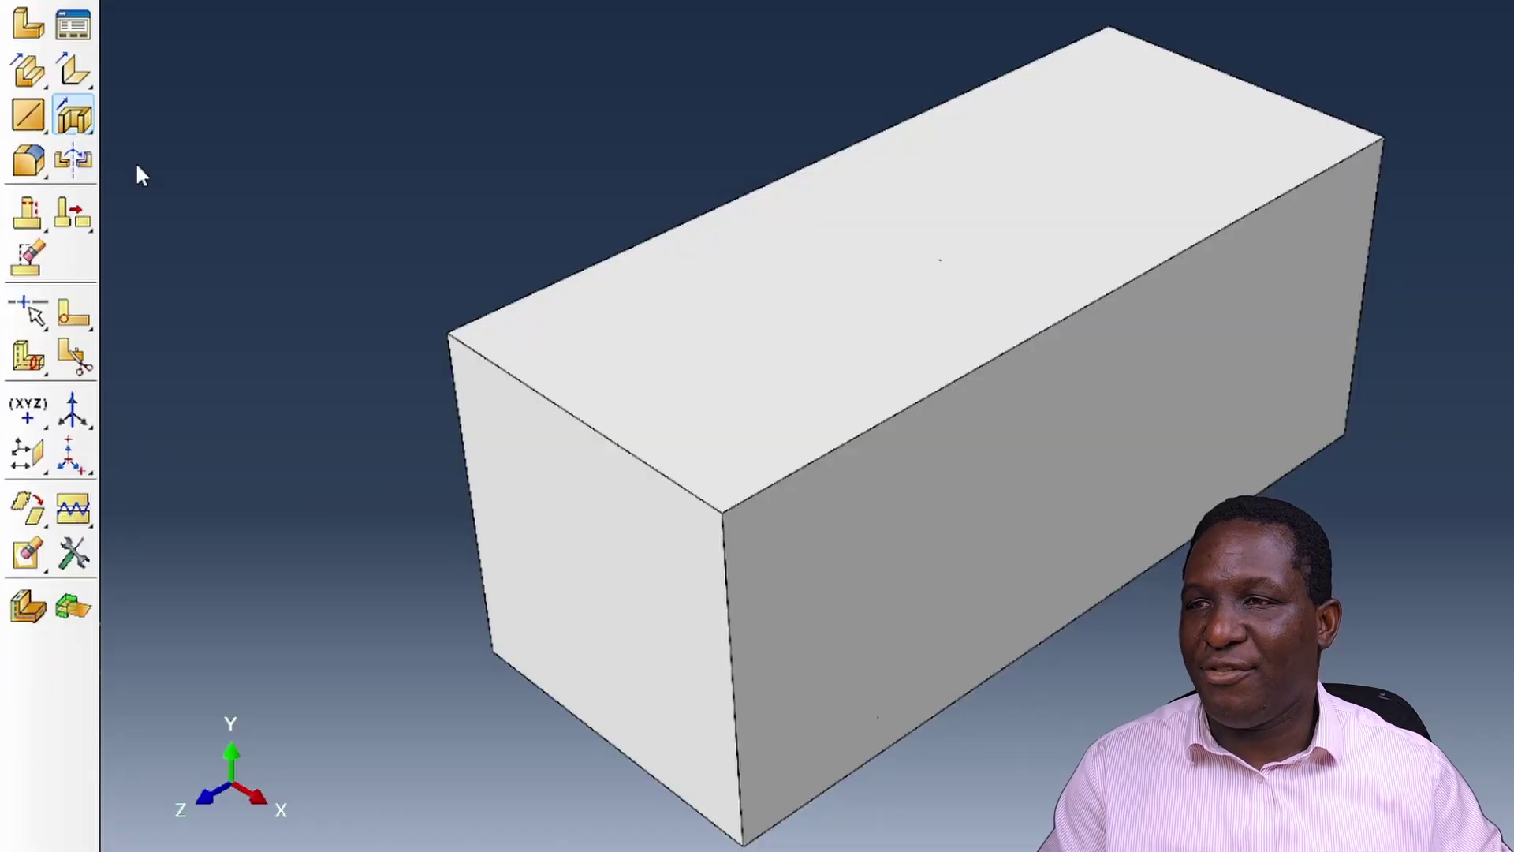
- Start an extruded cut on the block's long side face without retrieving the existing profile, and sketch a rectangle about 104 by 51
{"action": "left_click", "coordinate": [892, 518]}
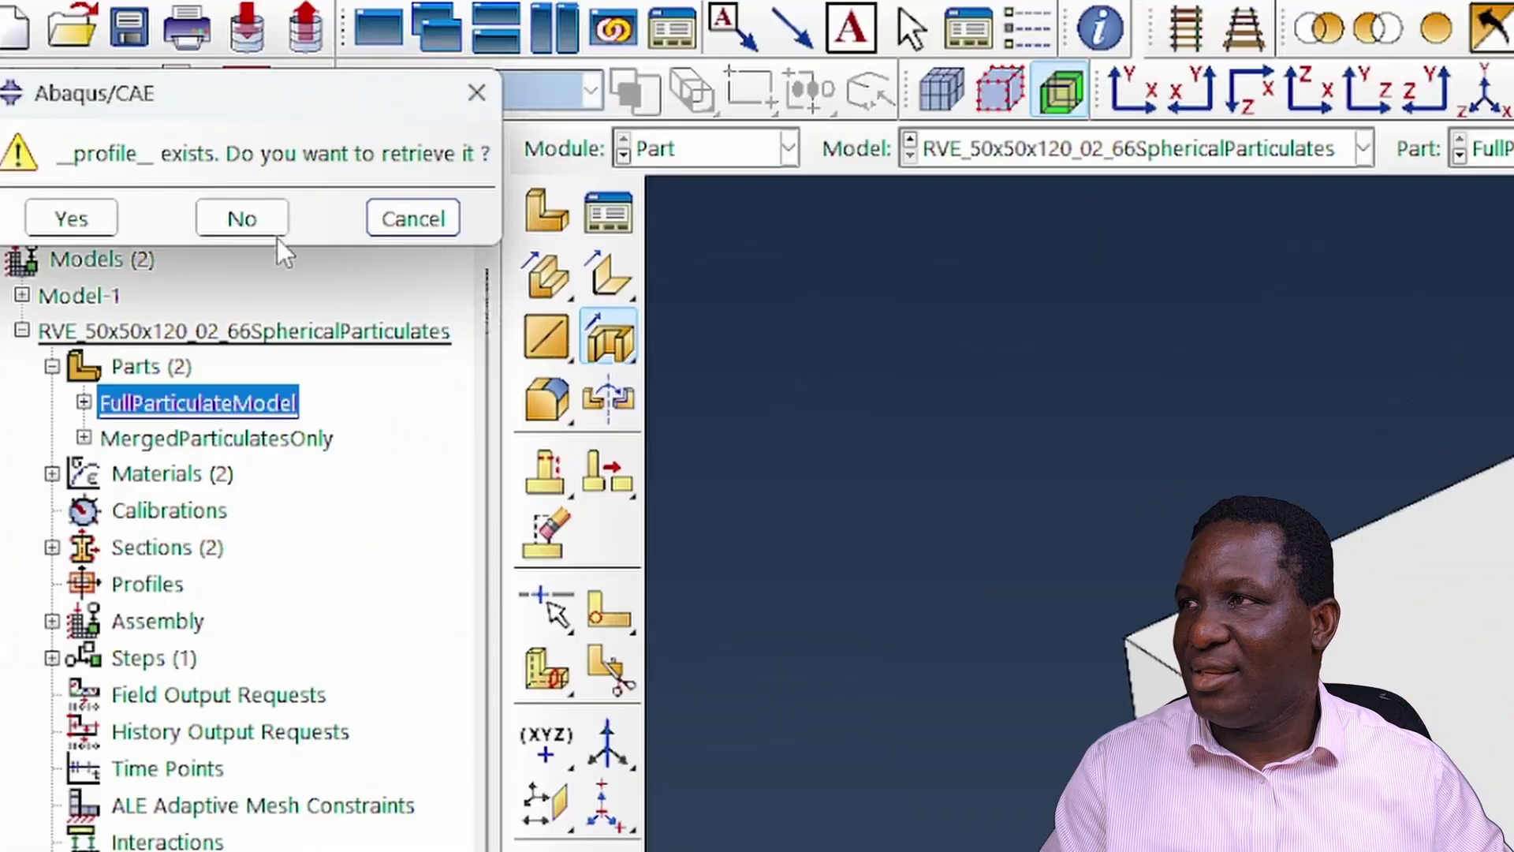
{"action": "left_click", "coordinate": [275, 232]}
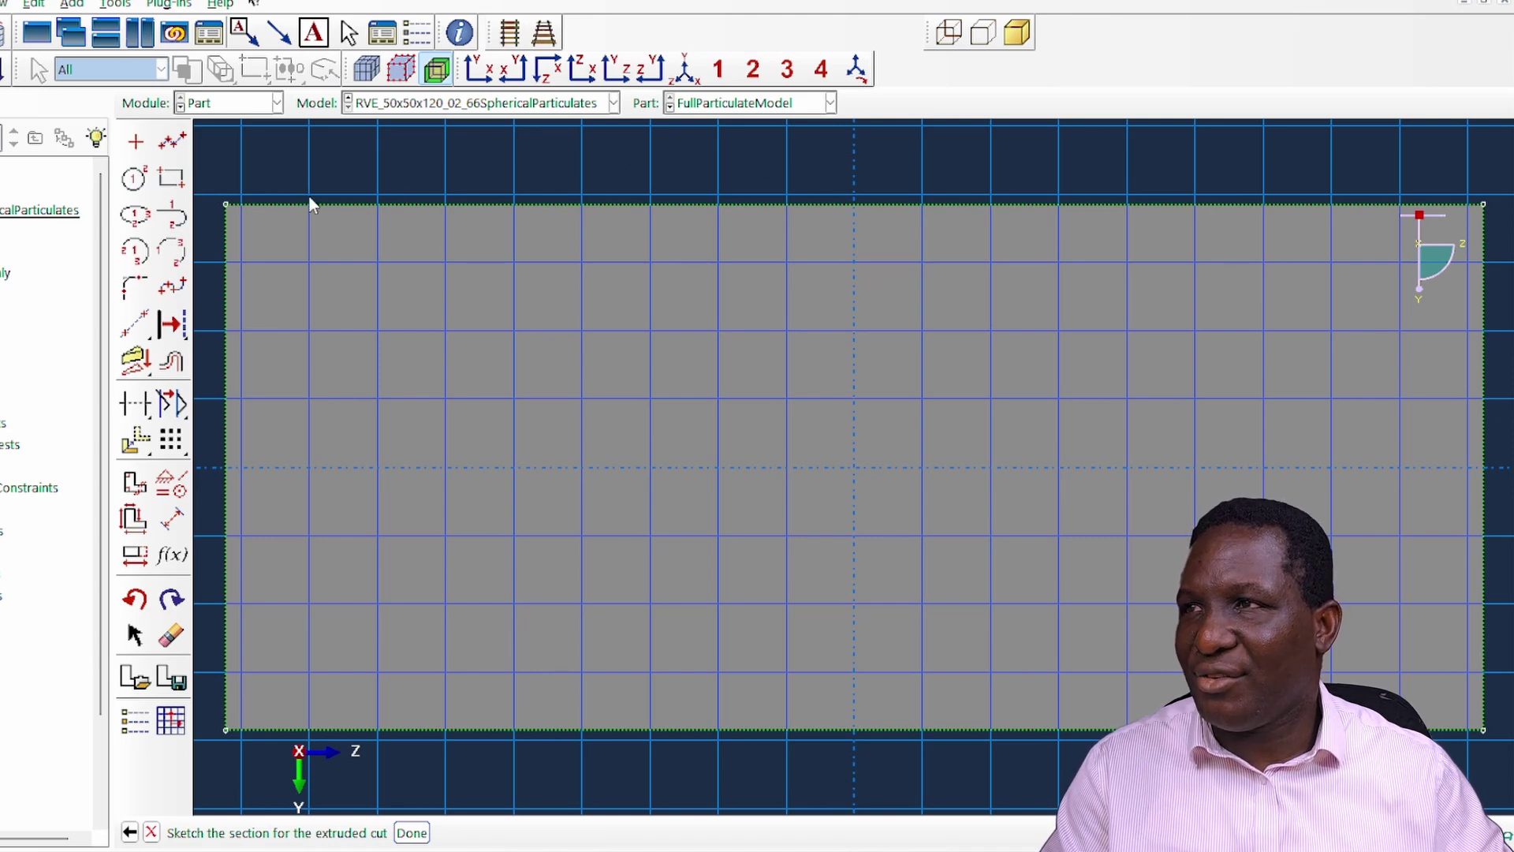
{"action": "left_click", "coordinate": [171, 178]}
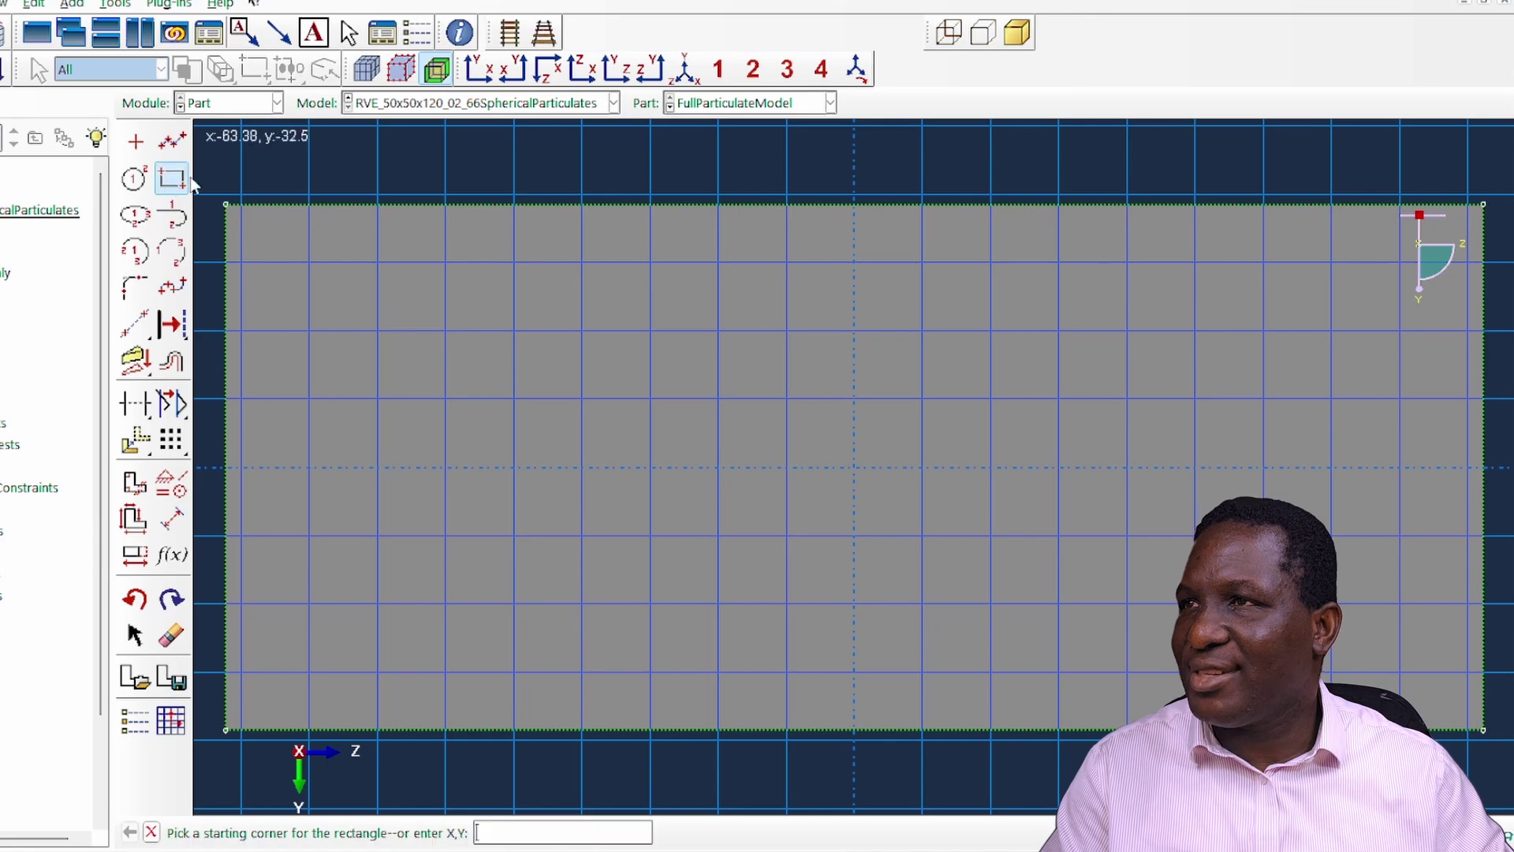
{"action": "scroll", "coordinate": [316, 197], "scroll_direction": "up", "scroll_amount": 2}
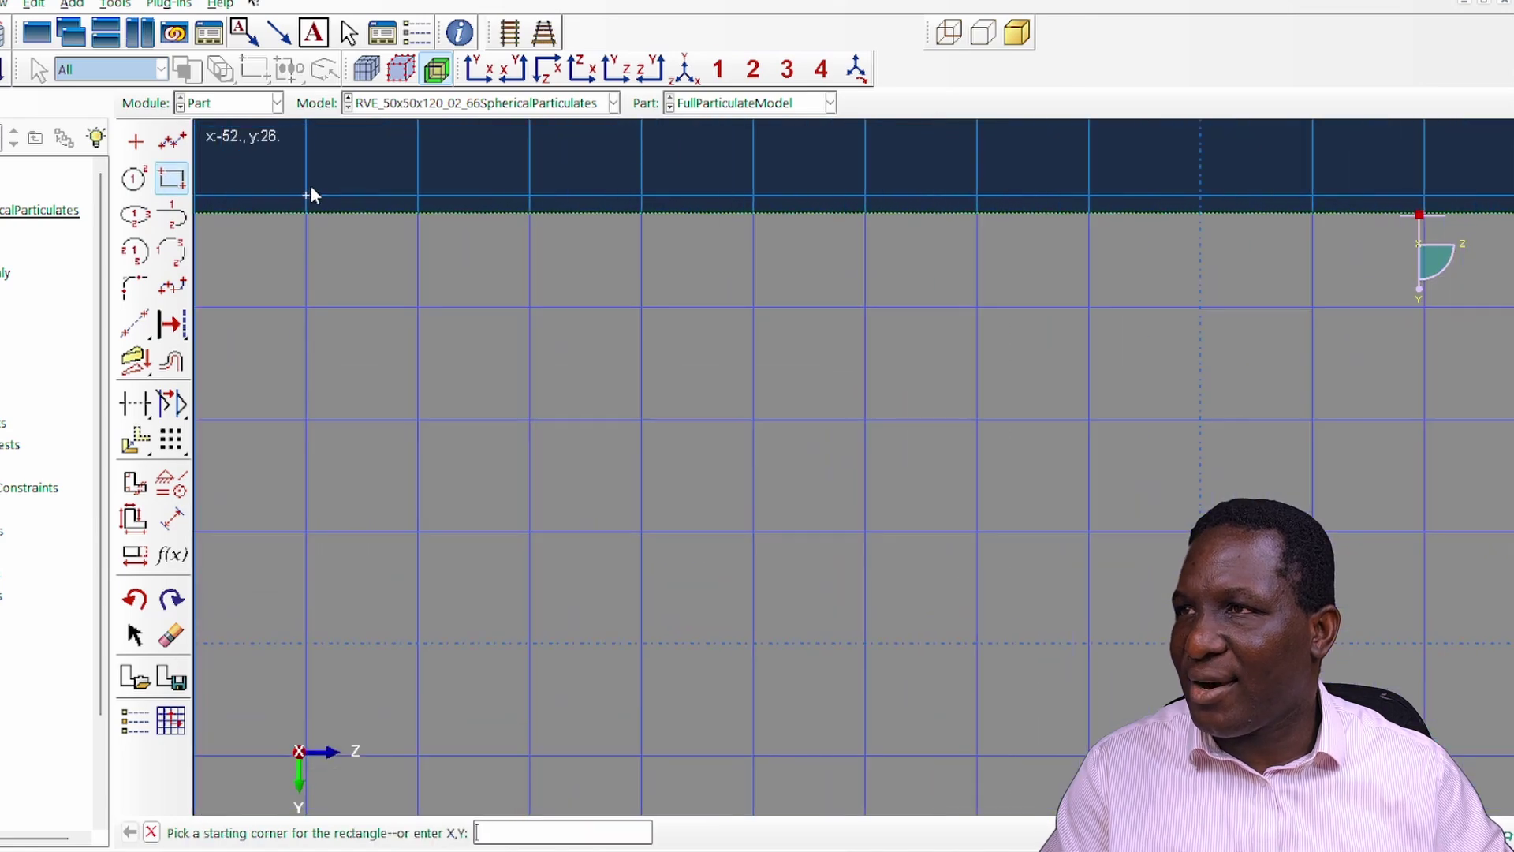
{"action": "left_click", "coordinate": [310, 188]}
{"action": "scroll", "coordinate": [326, 253], "scroll_direction": "down", "scroll_amount": 3}
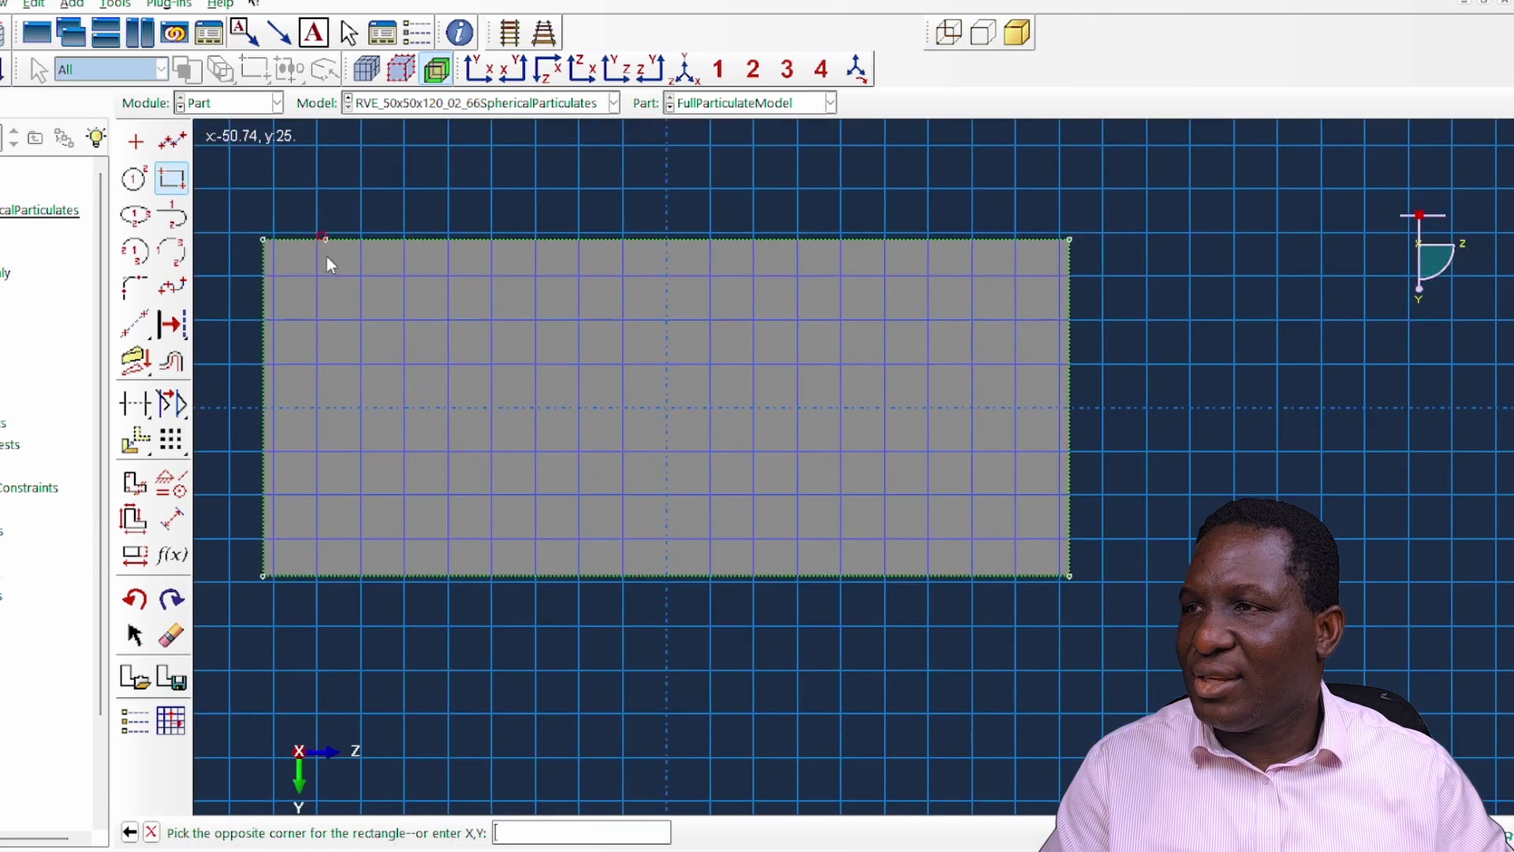
{"action": "scroll", "coordinate": [1016, 596], "scroll_direction": "up", "scroll_amount": 3}
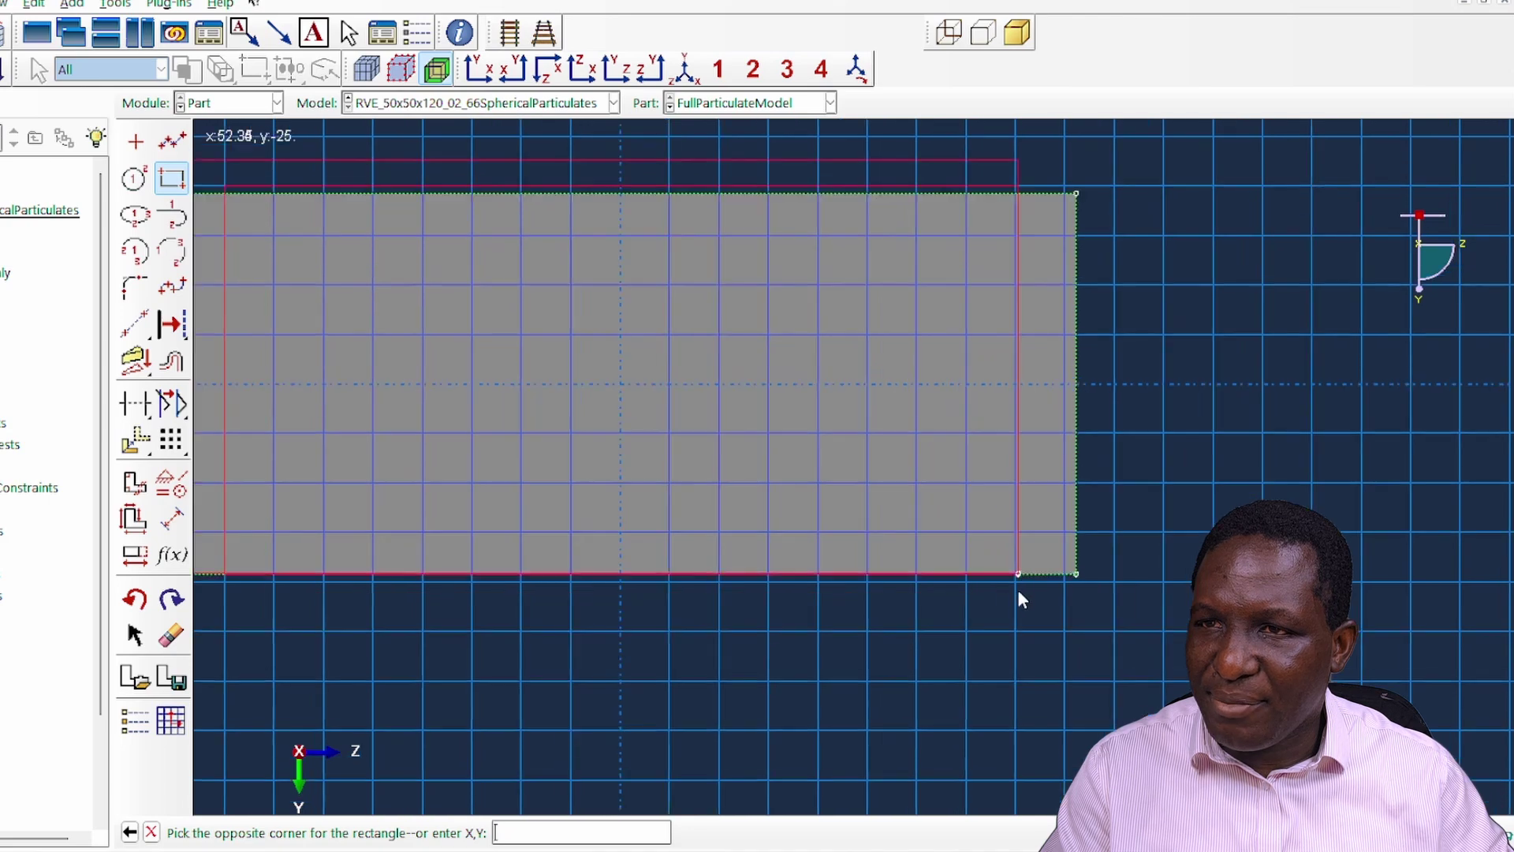
{"action": "left_click", "coordinate": [1012, 564]}
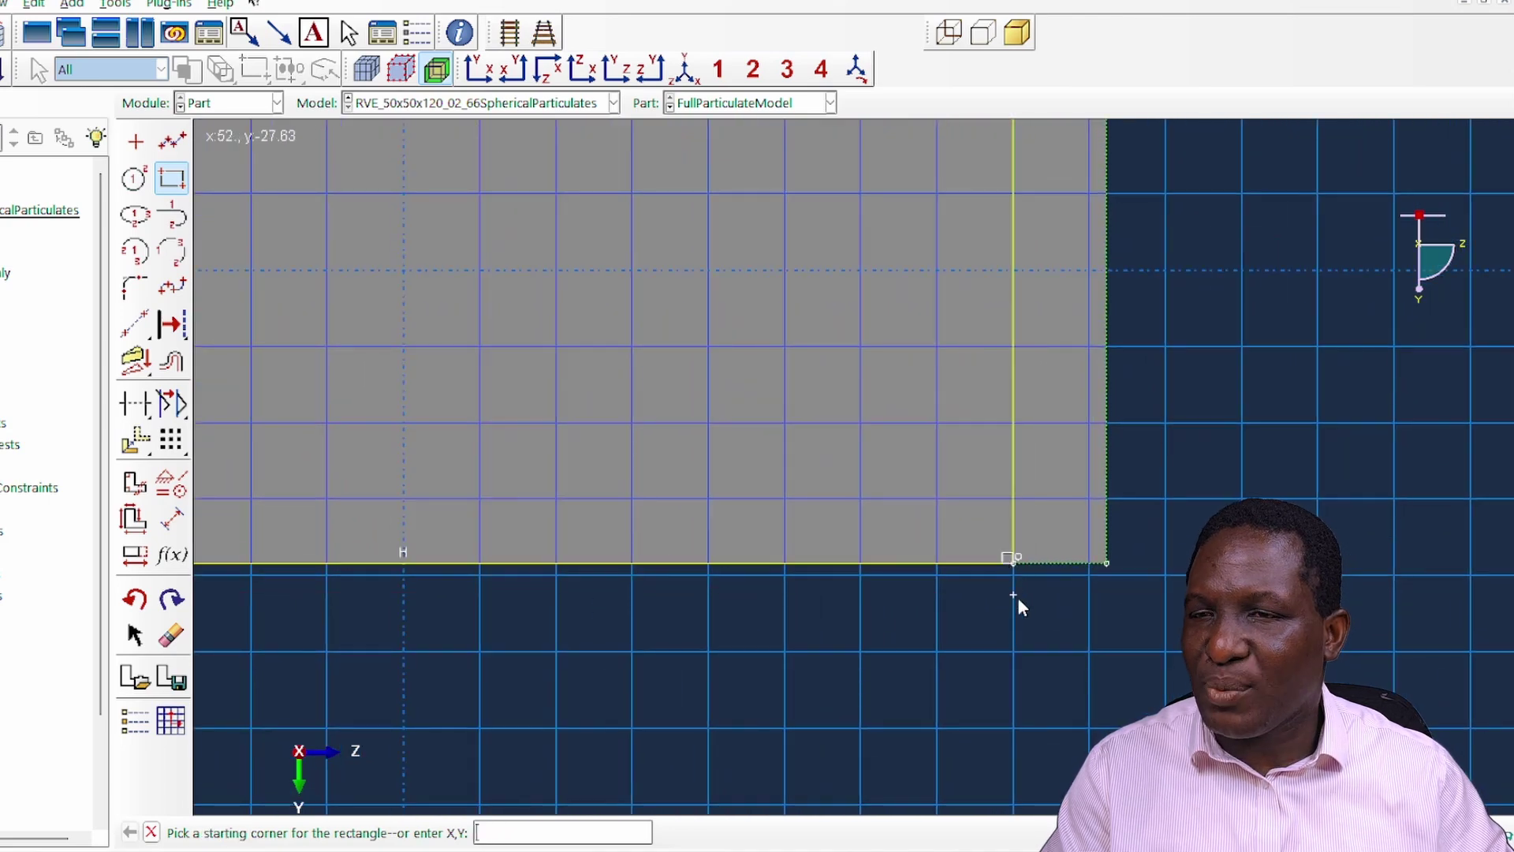
{"action": "scroll", "coordinate": [1081, 603], "scroll_direction": "down", "scroll_amount": 3}
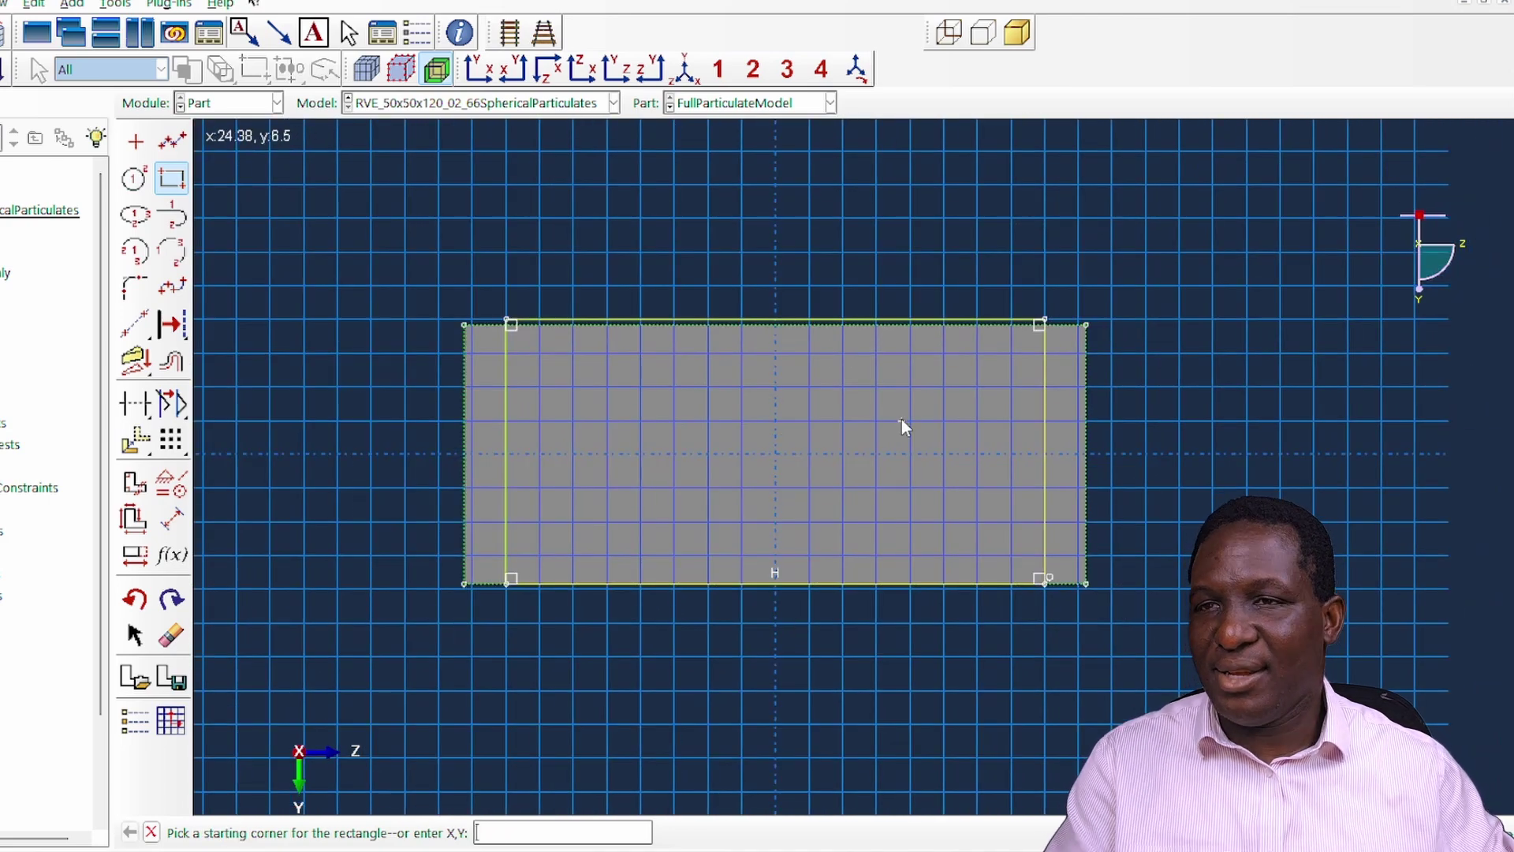
- Sketch a larger rectangle enclosing the whole block and complete the through-all cut to trim both ends of FullParticulateModel
{"action": "left_click", "coordinate": [396, 262]}
{"action": "left_click", "coordinate": [1169, 704]}
{"action": "right_click", "coordinate": [908, 738]}
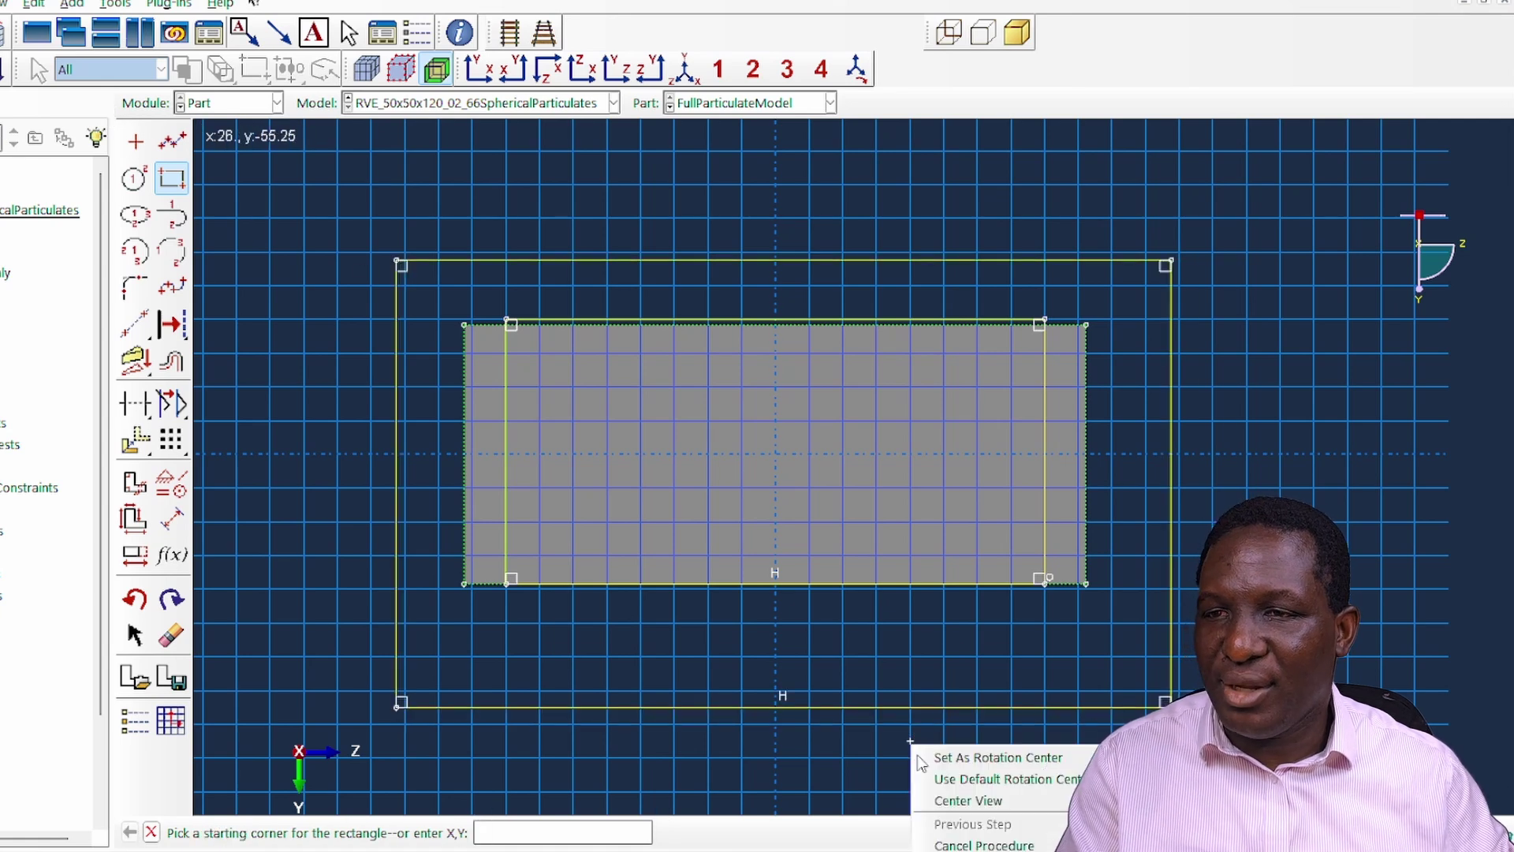
{"action": "left_click", "coordinate": [942, 836]}
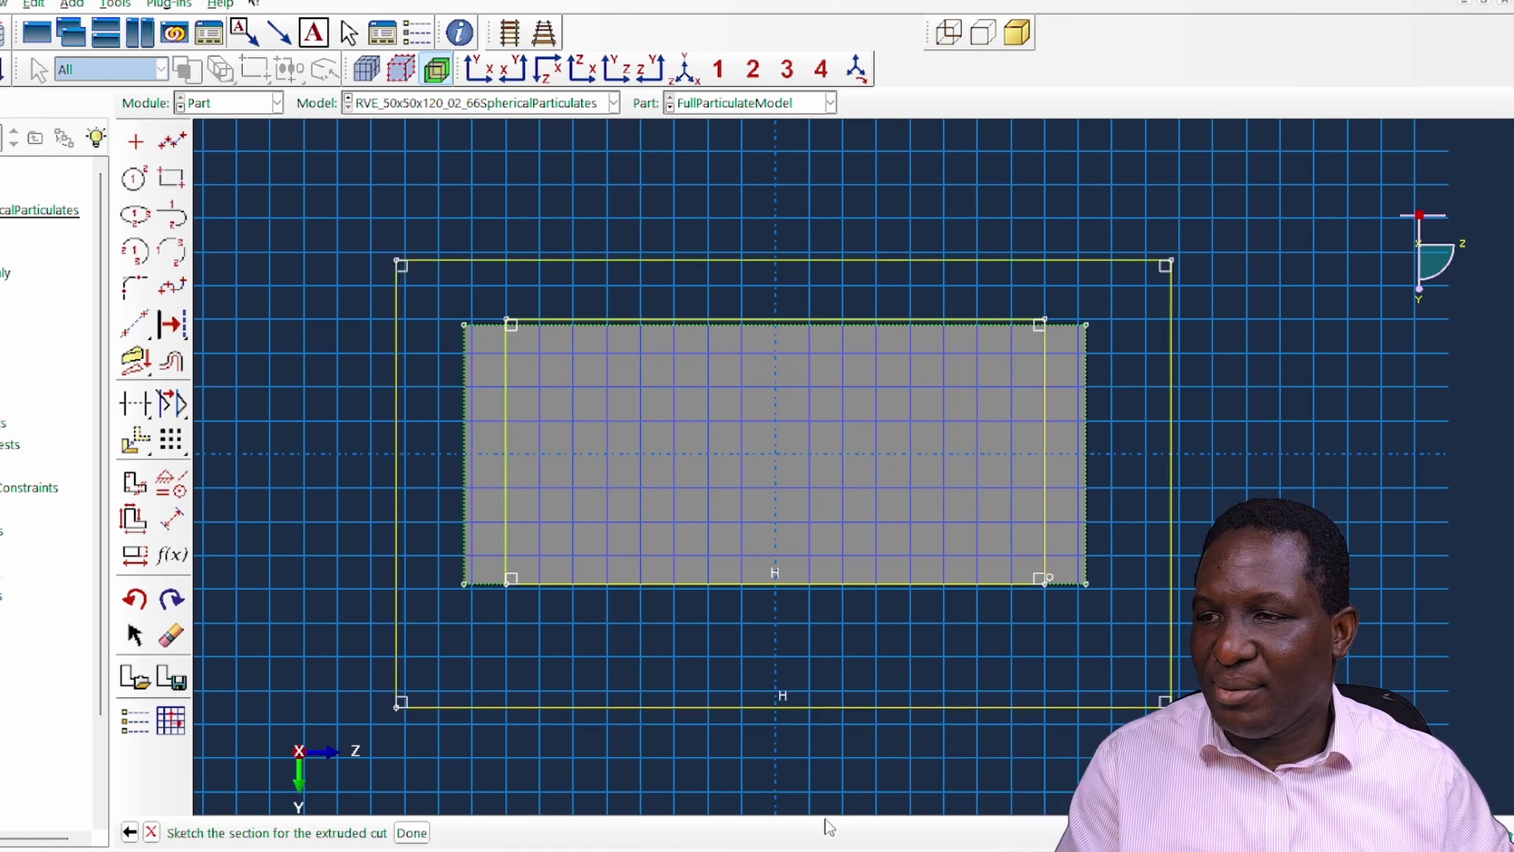
{"action": "left_click", "coordinate": [411, 835]}
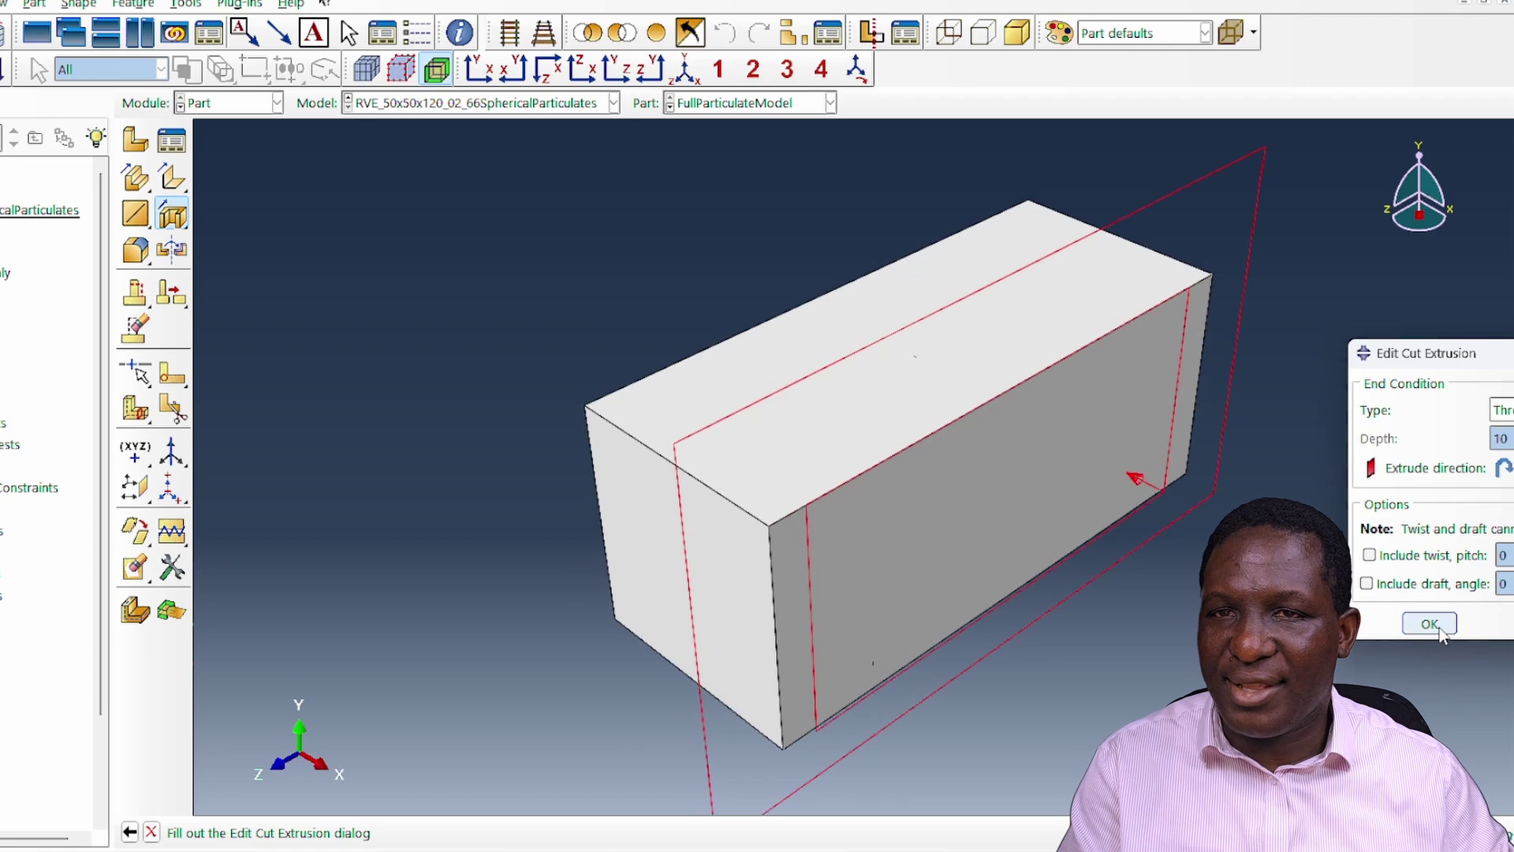
{"action": "left_click", "coordinate": [1429, 625]}
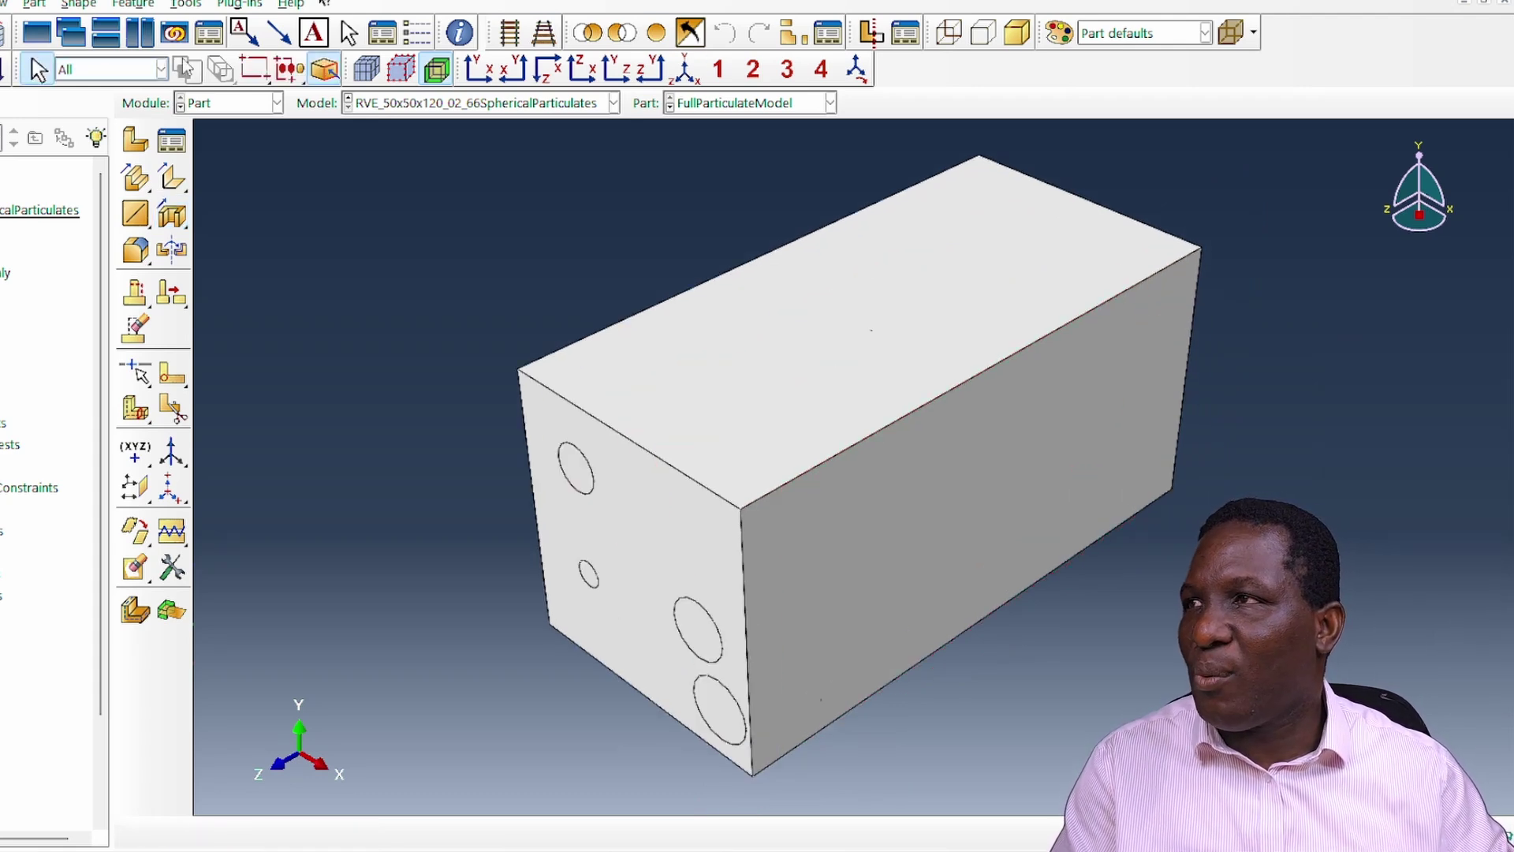
- Set the part's color coding to Surfaces and rotate it to examine the embedded spheres and the trimmed end face
{"action": "key", "text": "F3"}
{"action": "left_click_drag", "start_coordinate": [868, 505], "coordinate": [1210, 409]}
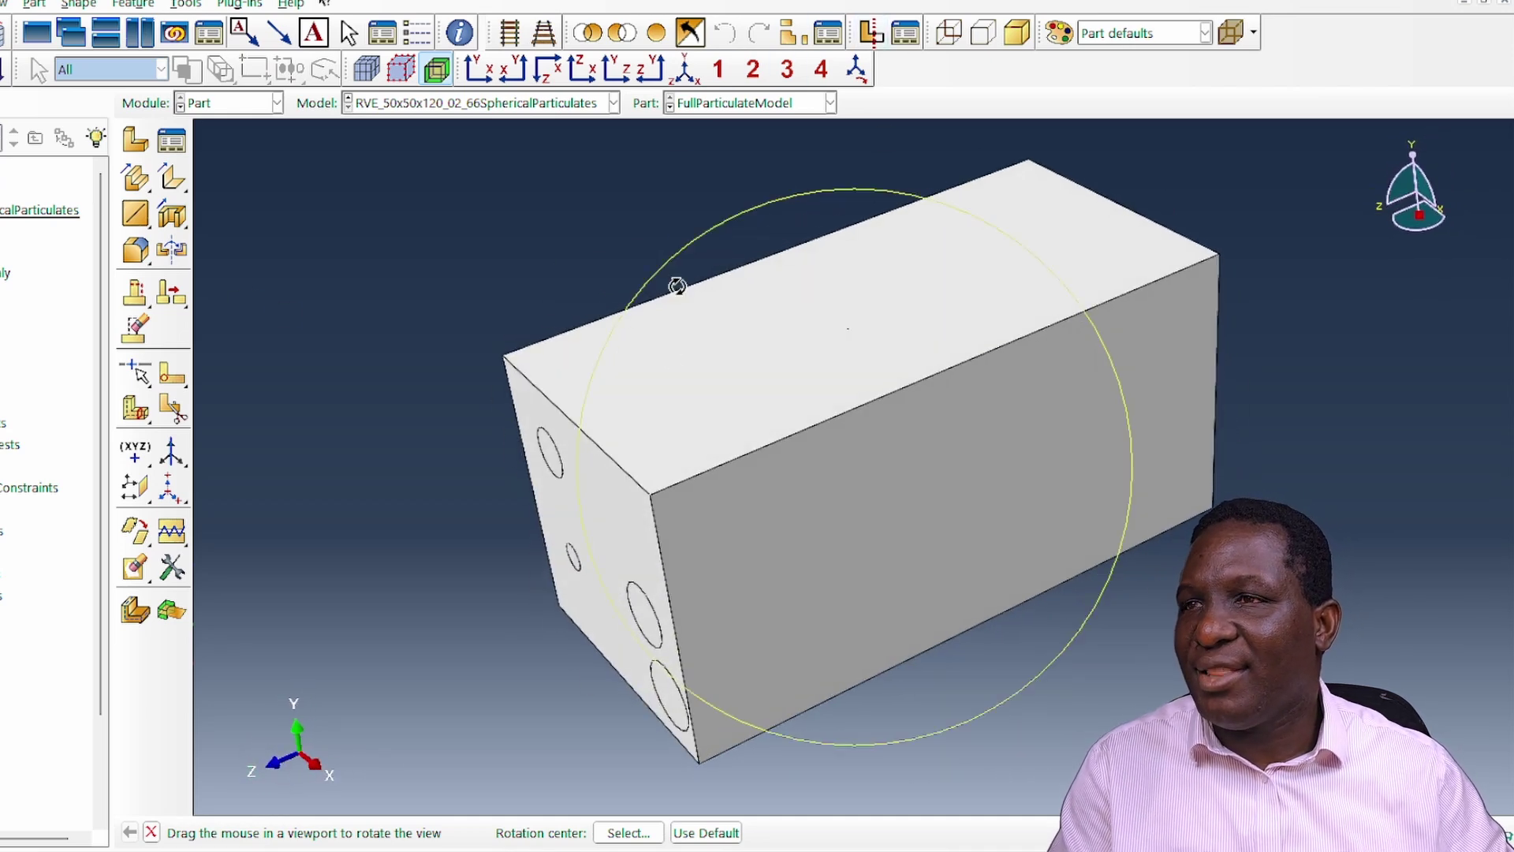
{"action": "left_click_drag", "start_coordinate": [771, 337], "coordinate": [899, 226]}
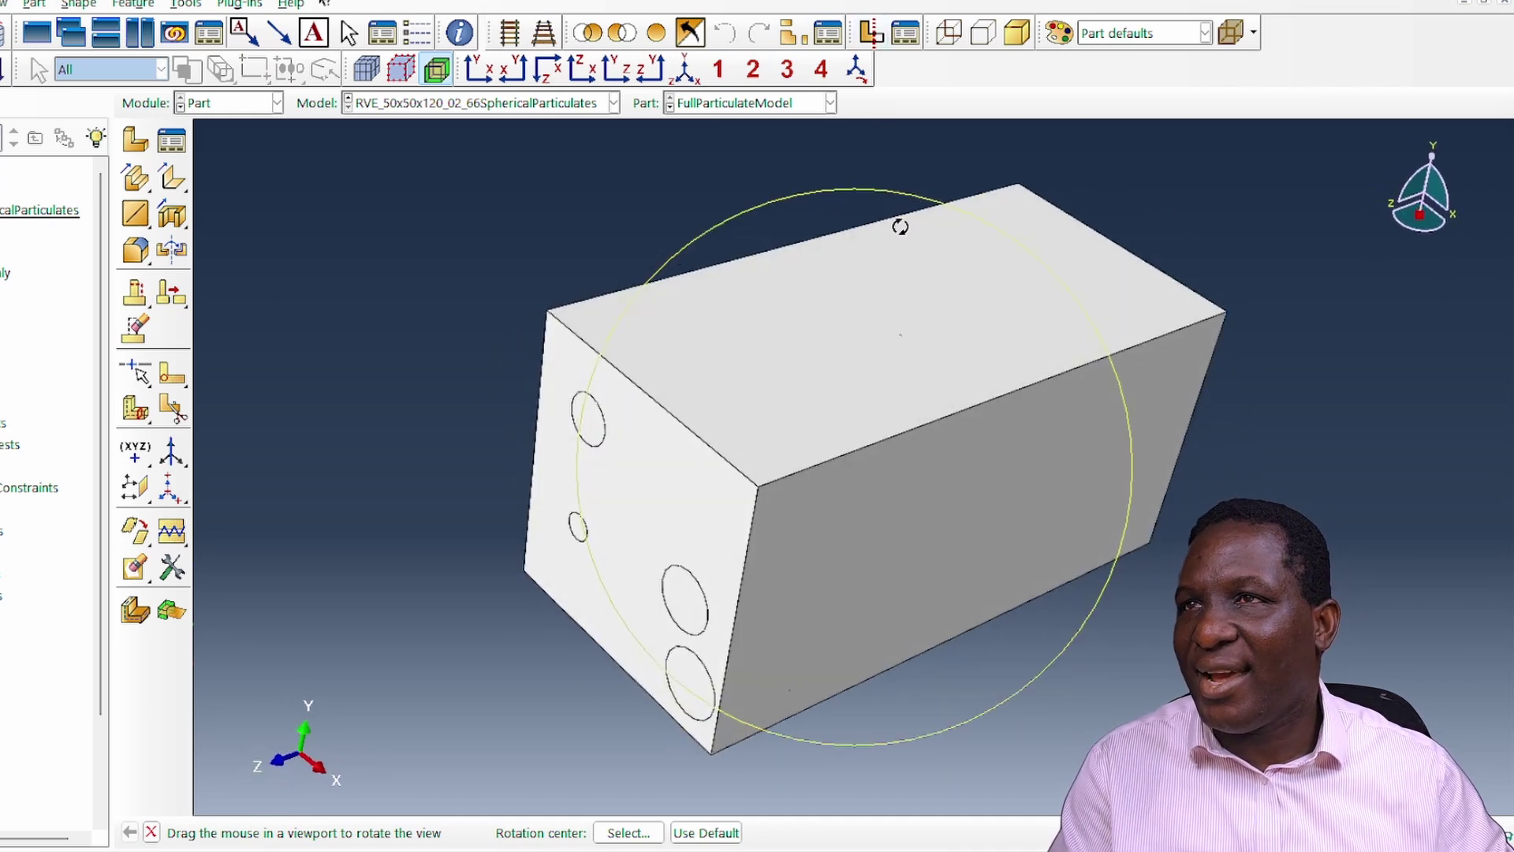
{"action": "left_click", "coordinate": [1115, 32]}
{"action": "left_click", "coordinate": [1115, 200]}
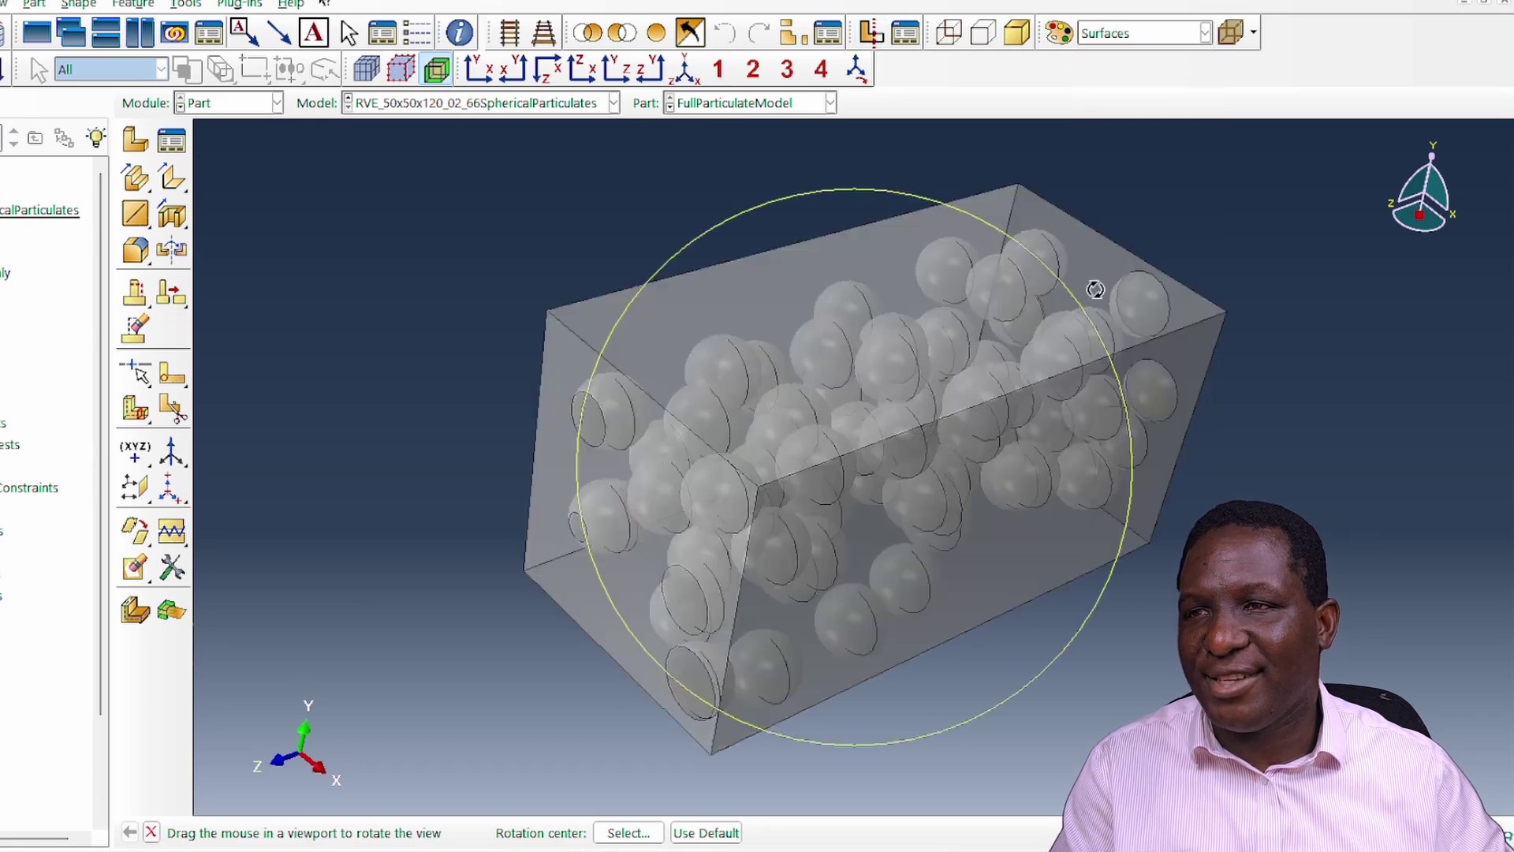
{"action": "left_click_drag", "start_coordinate": [1096, 290], "coordinate": [850, 565]}
{"action": "left_click_drag", "start_coordinate": [985, 376], "coordinate": [907, 400]}
{"action": "right_click", "coordinate": [907, 400]}
{"action": "left_click", "coordinate": [986, 545]}
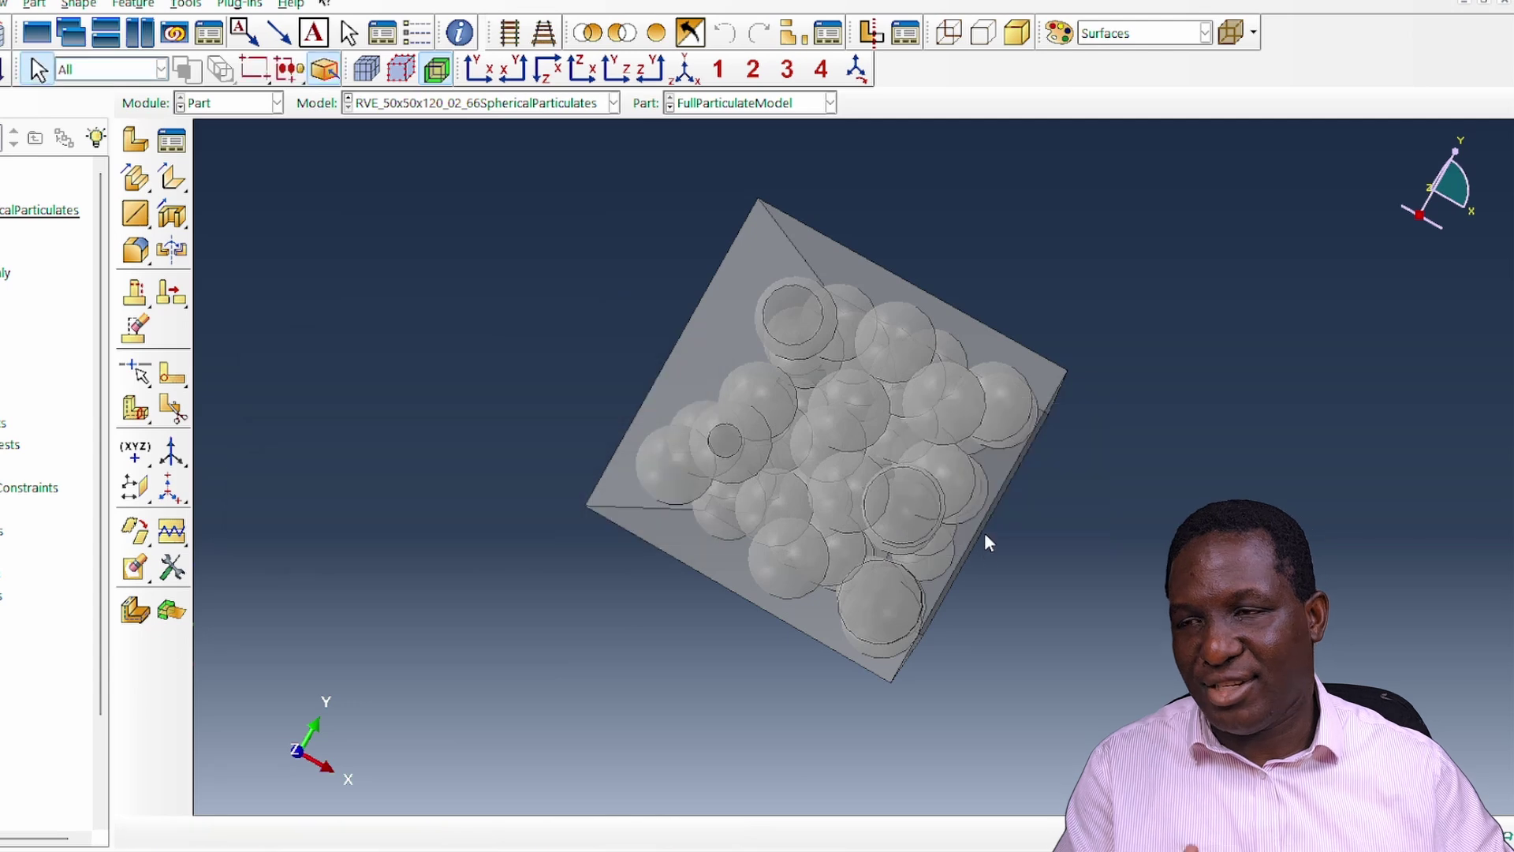
- Start an extruded cut on the trimmed end face and sketch a circle centered at the origin through the point 20,0
{"action": "left_click", "coordinate": [177, 222]}
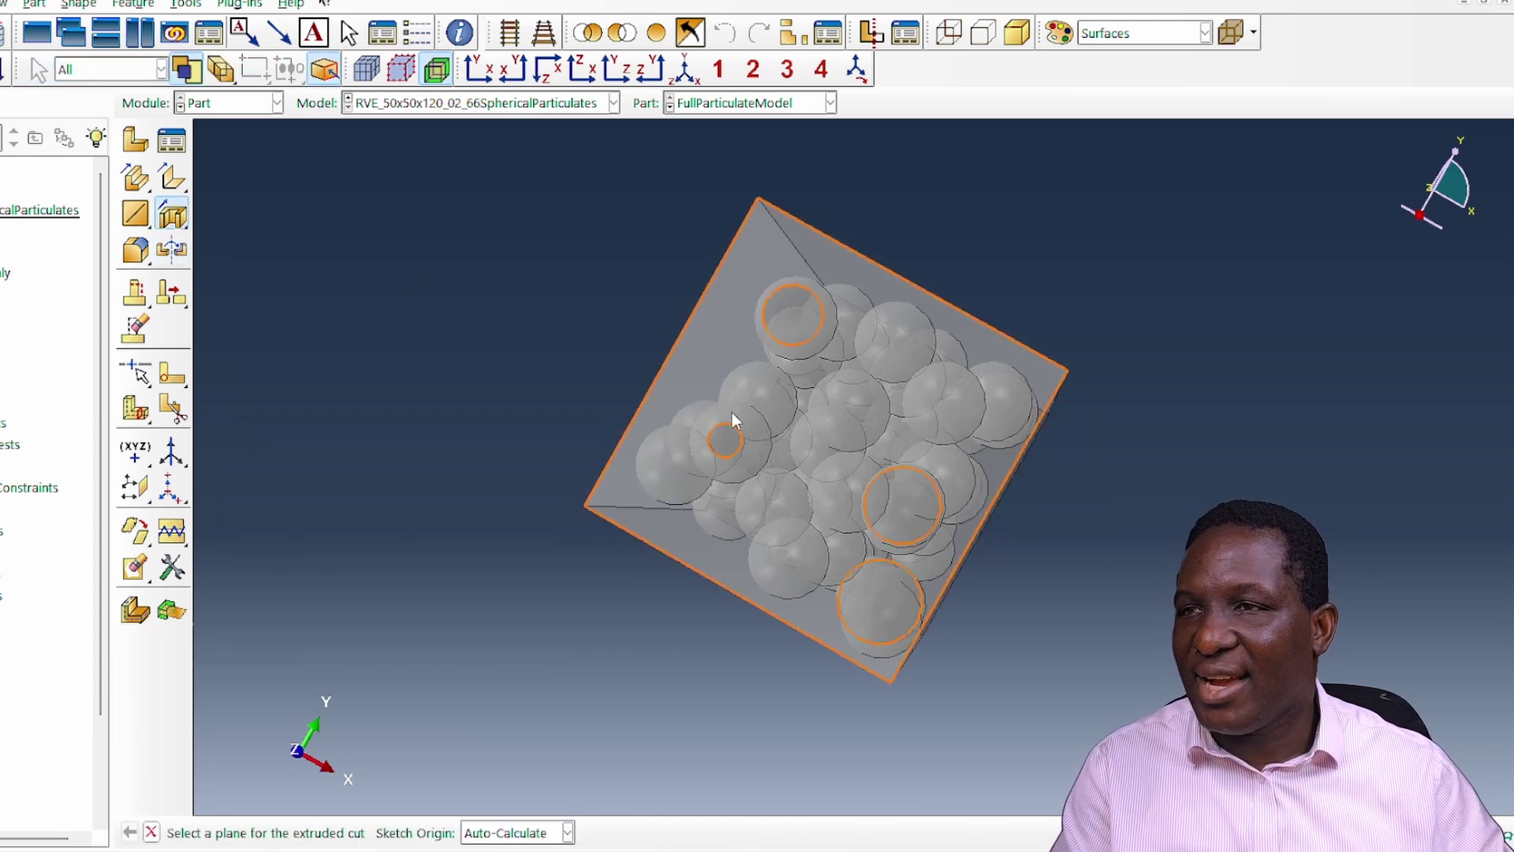
{"action": "left_click", "coordinate": [719, 377]}
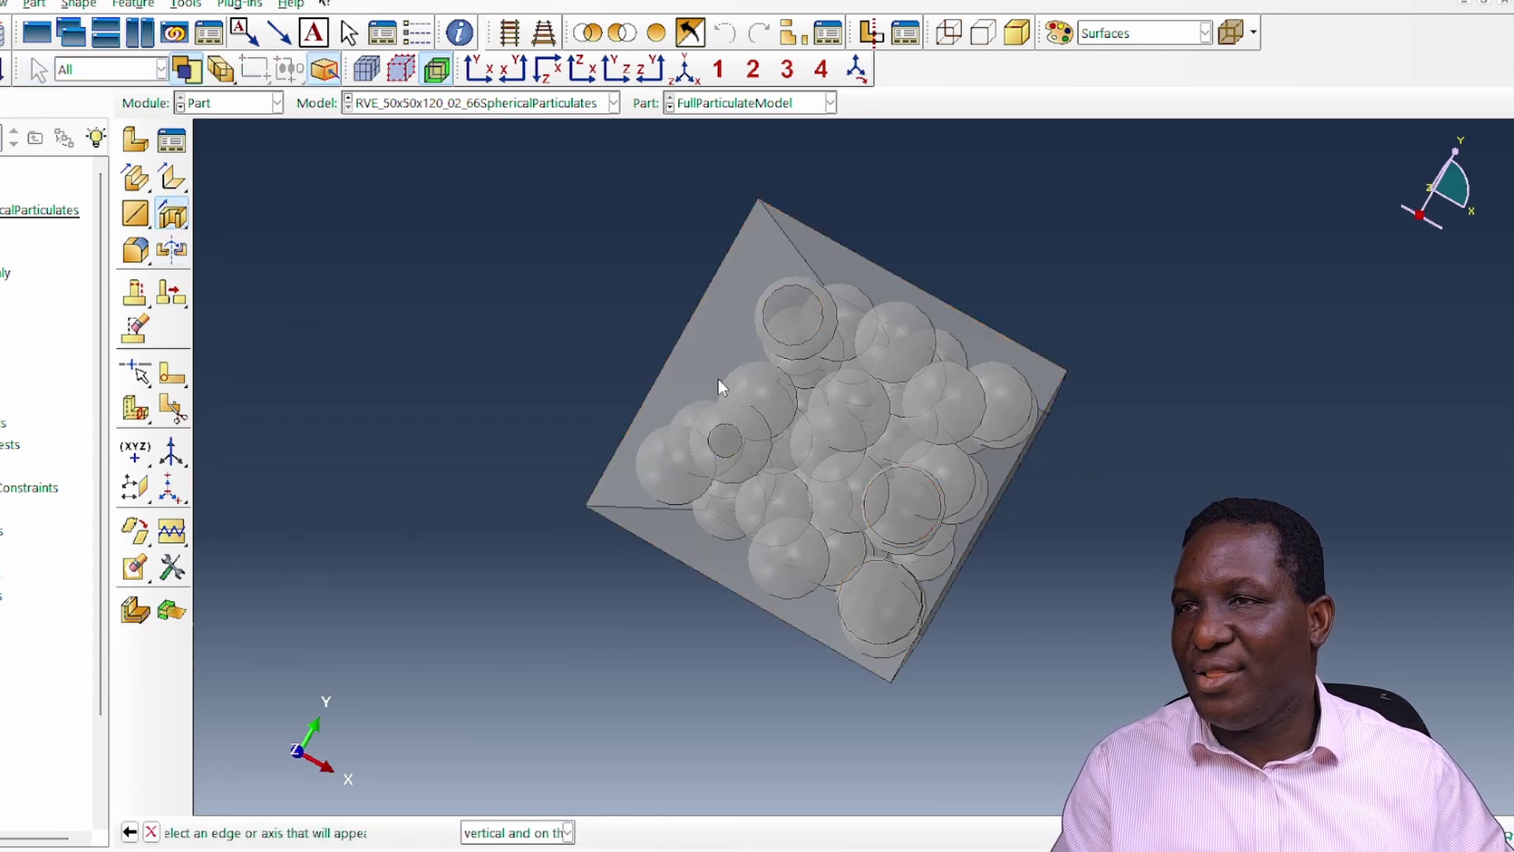
{"action": "left_click", "coordinate": [677, 344]}
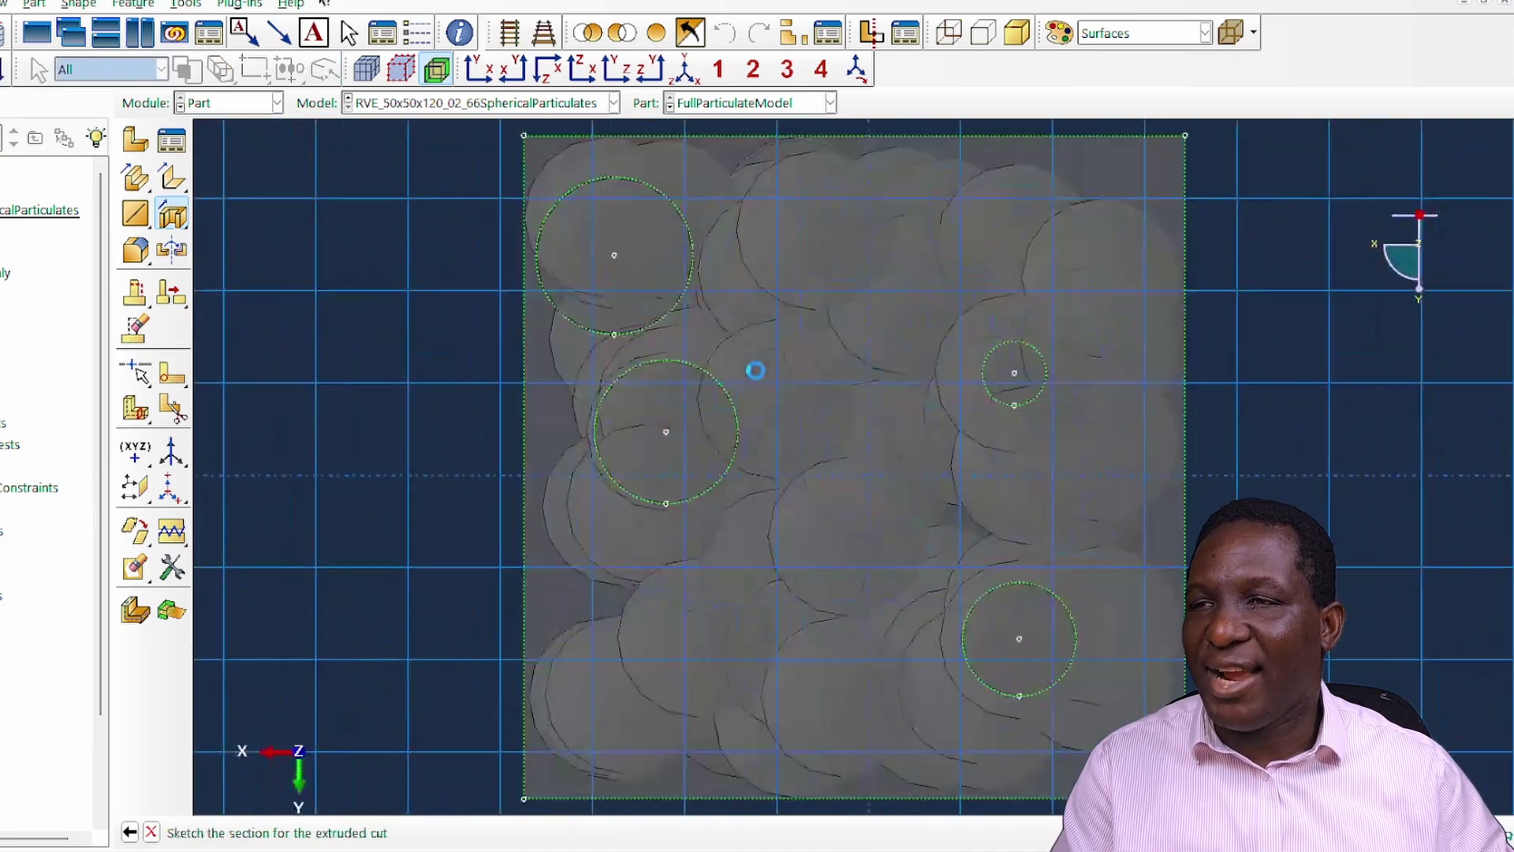
{"action": "scroll", "coordinate": [756, 379], "scroll_direction": "up", "scroll_amount": 2}
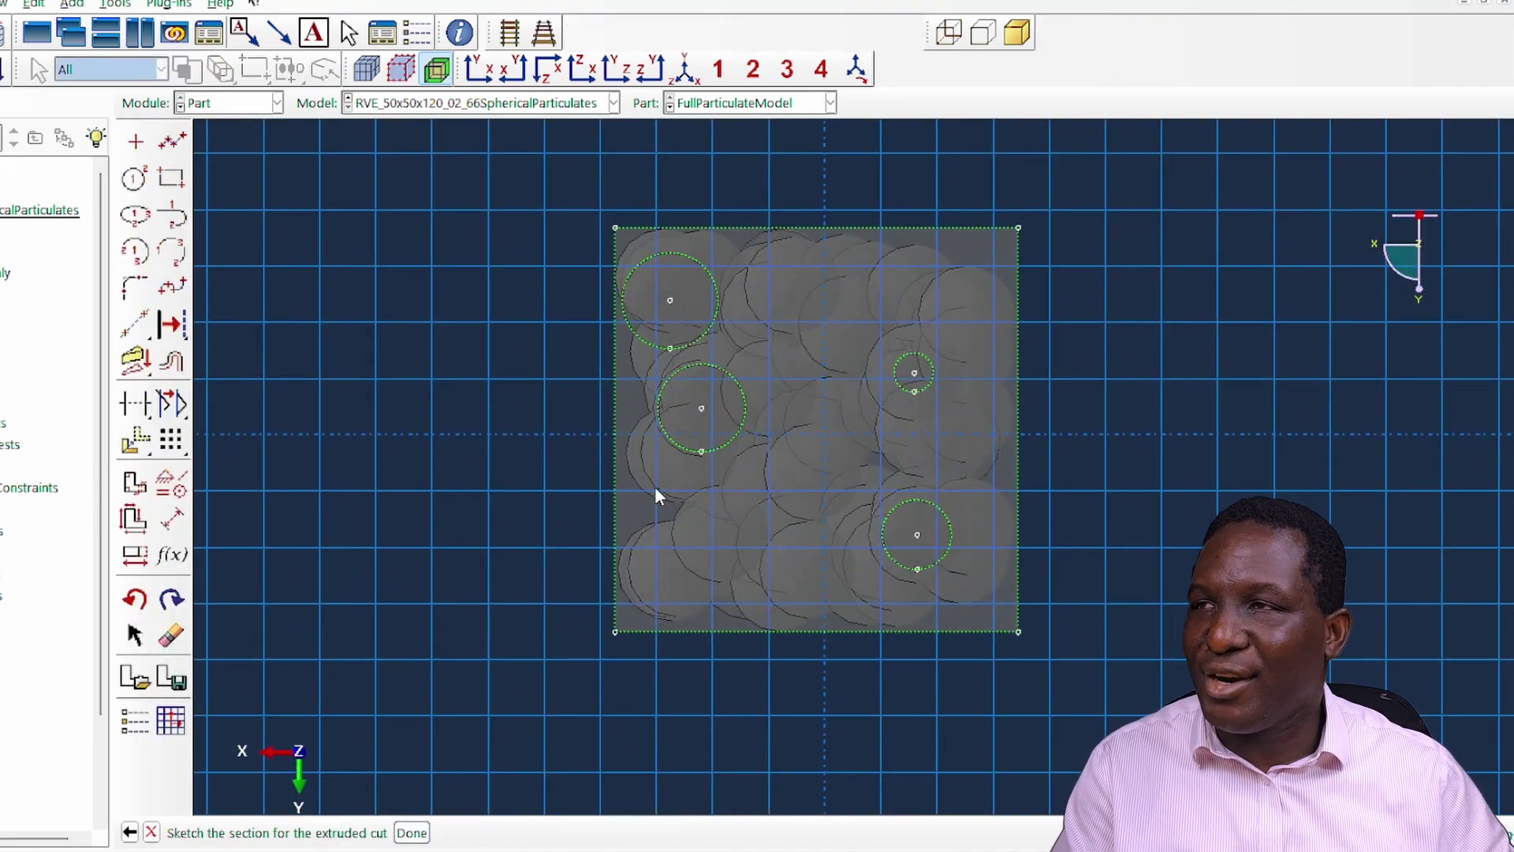
{"action": "left_click", "coordinate": [134, 180]}
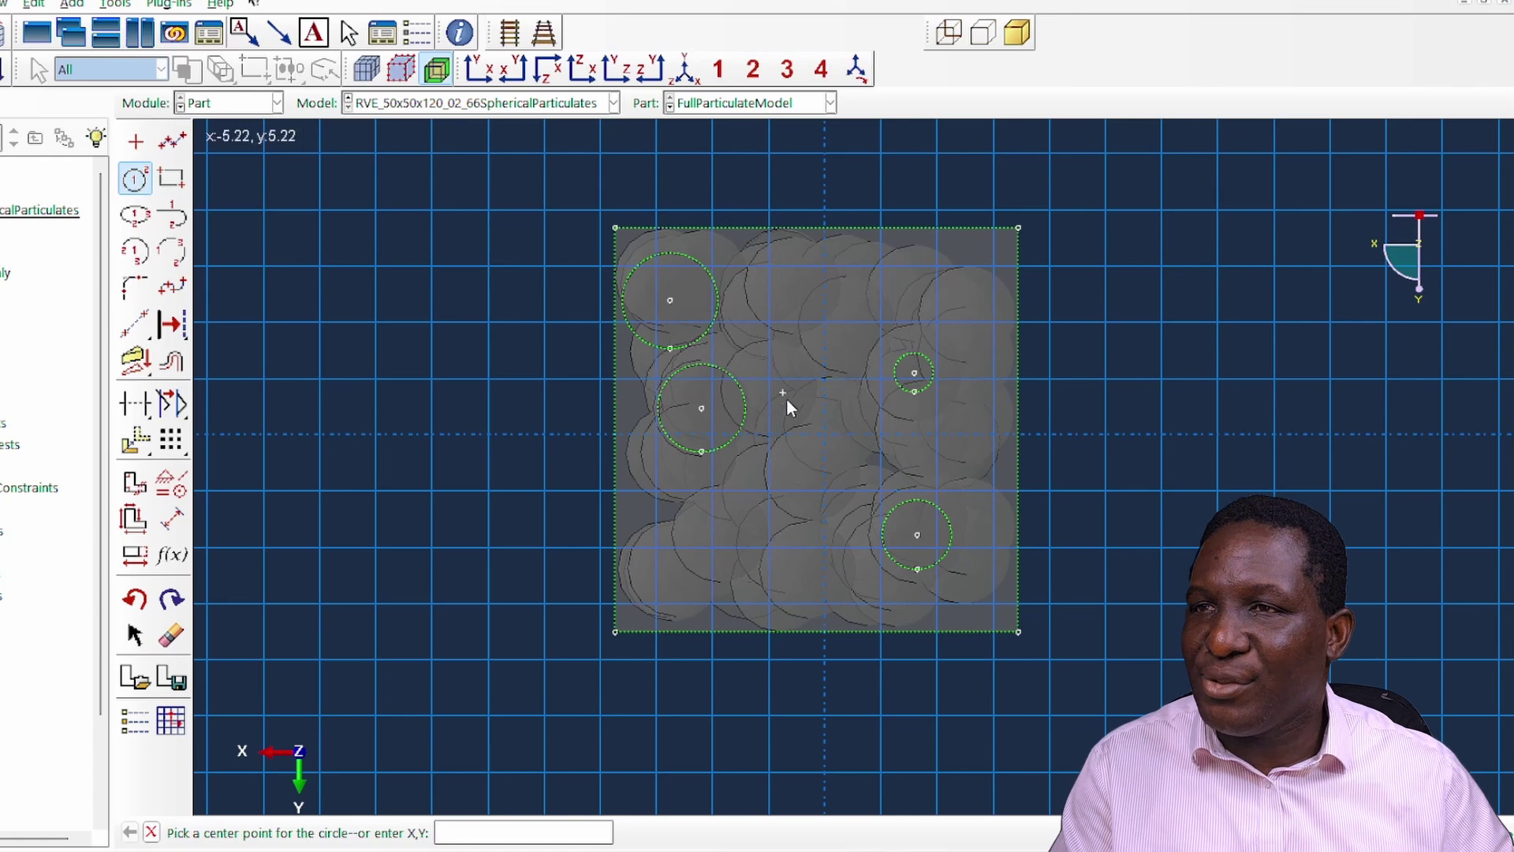
{"action": "left_click", "coordinate": [826, 433]}
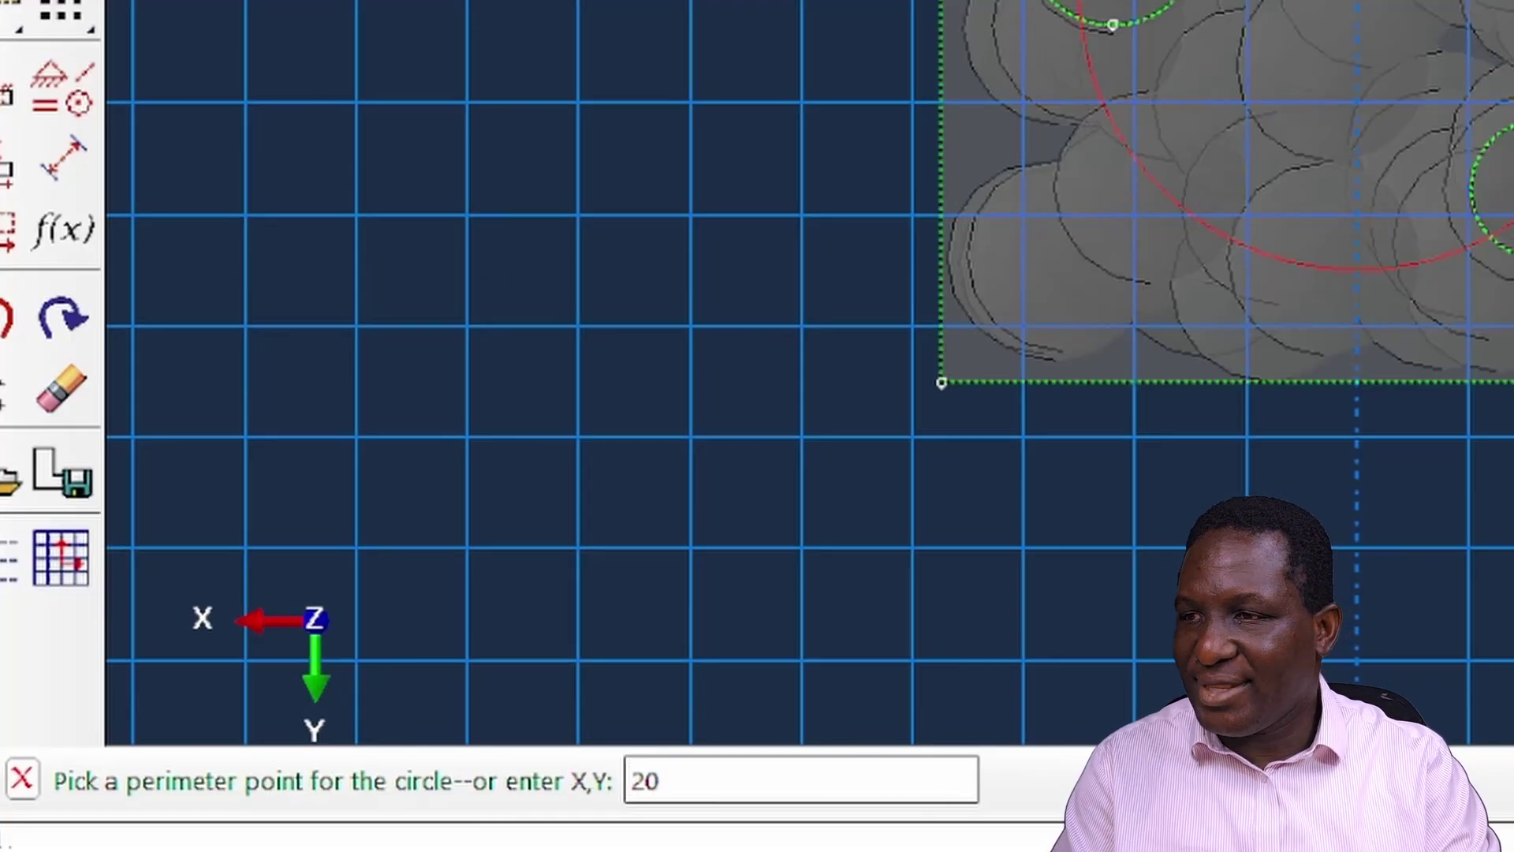
{"action": "type", "text": "20,0"}
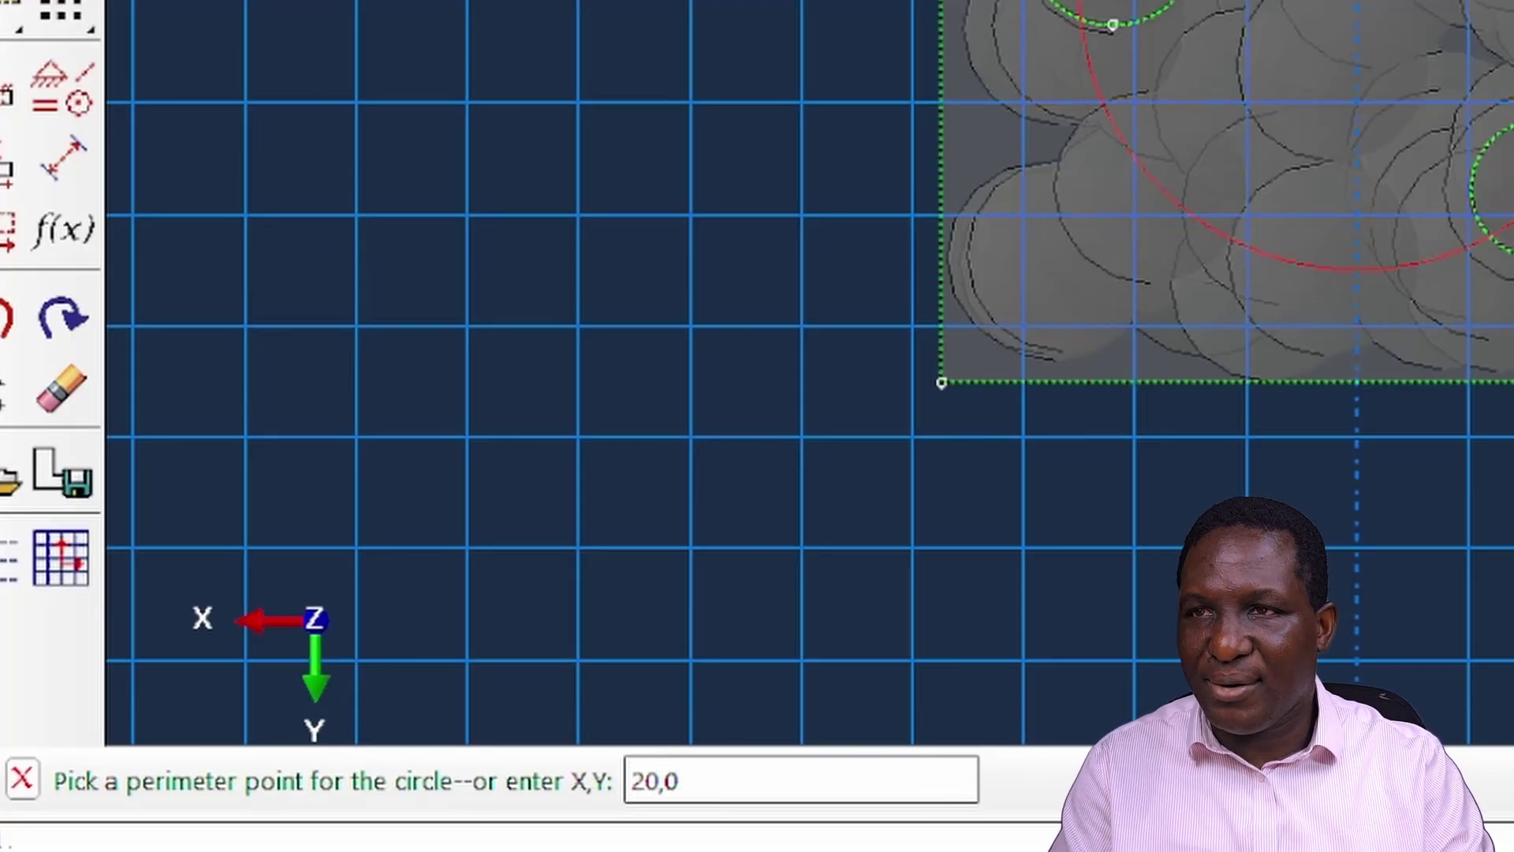
{"action": "key", "text": "Return"}
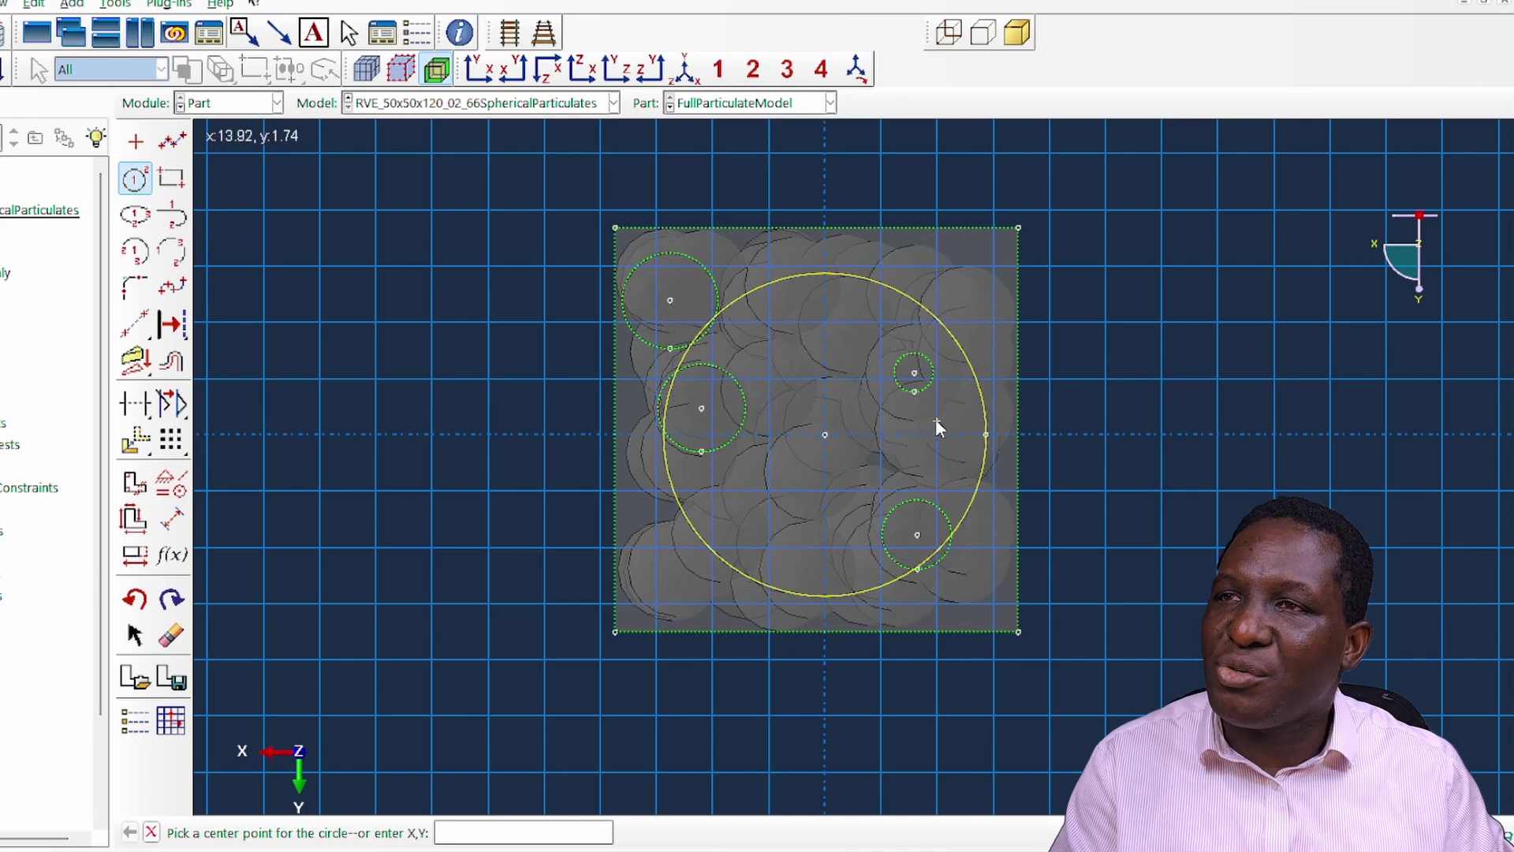
{"action": "scroll", "coordinate": [936, 421], "scroll_direction": "down", "scroll_amount": 2}
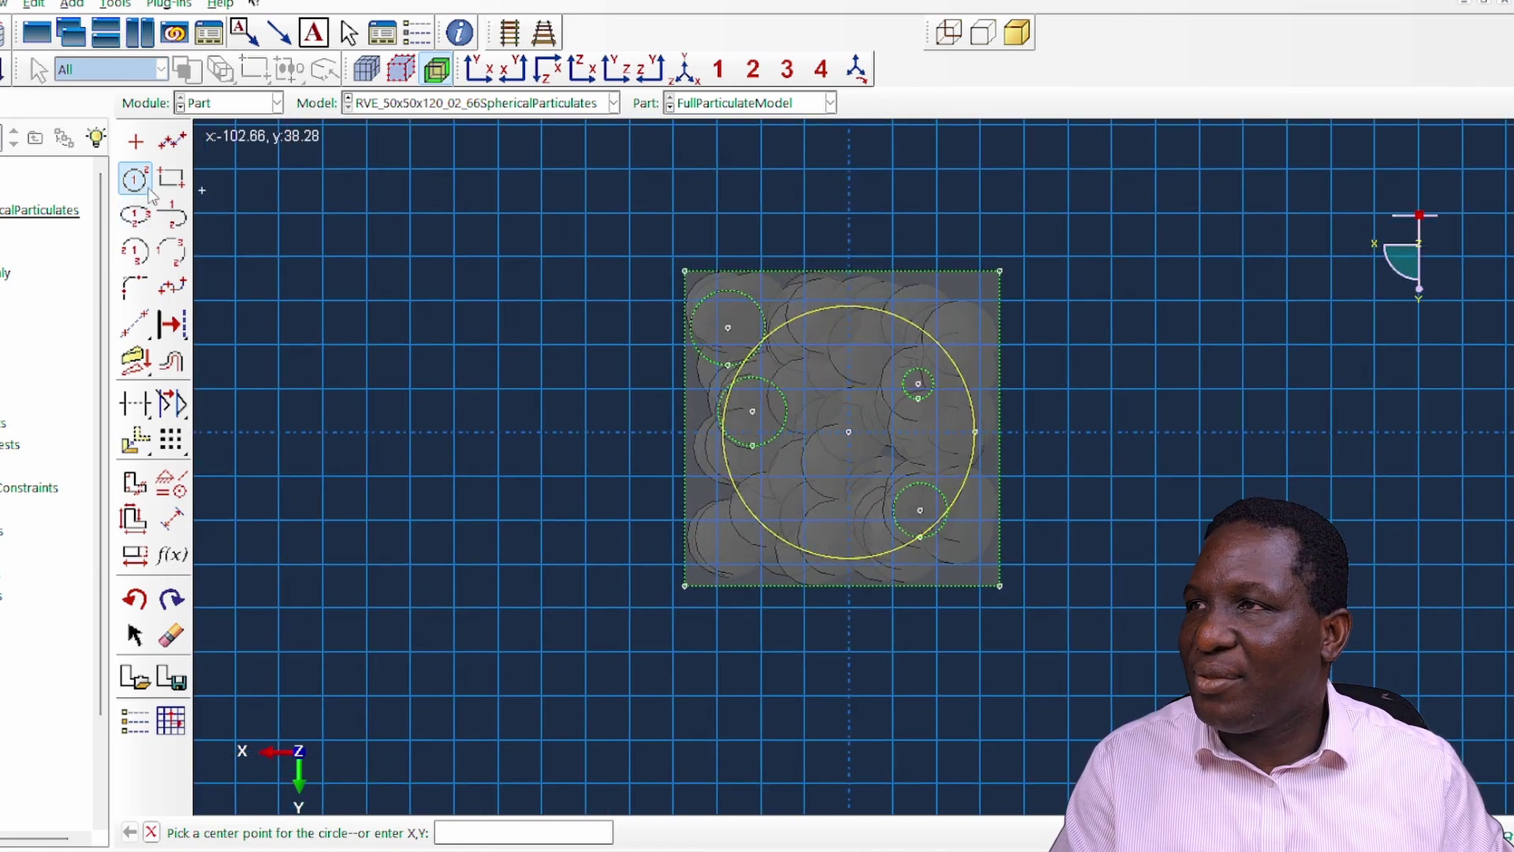
- Sketch a rectangle enclosing the whole block around the circle, and finish the section sketch for the extruded cut
{"action": "left_click", "coordinate": [170, 180]}
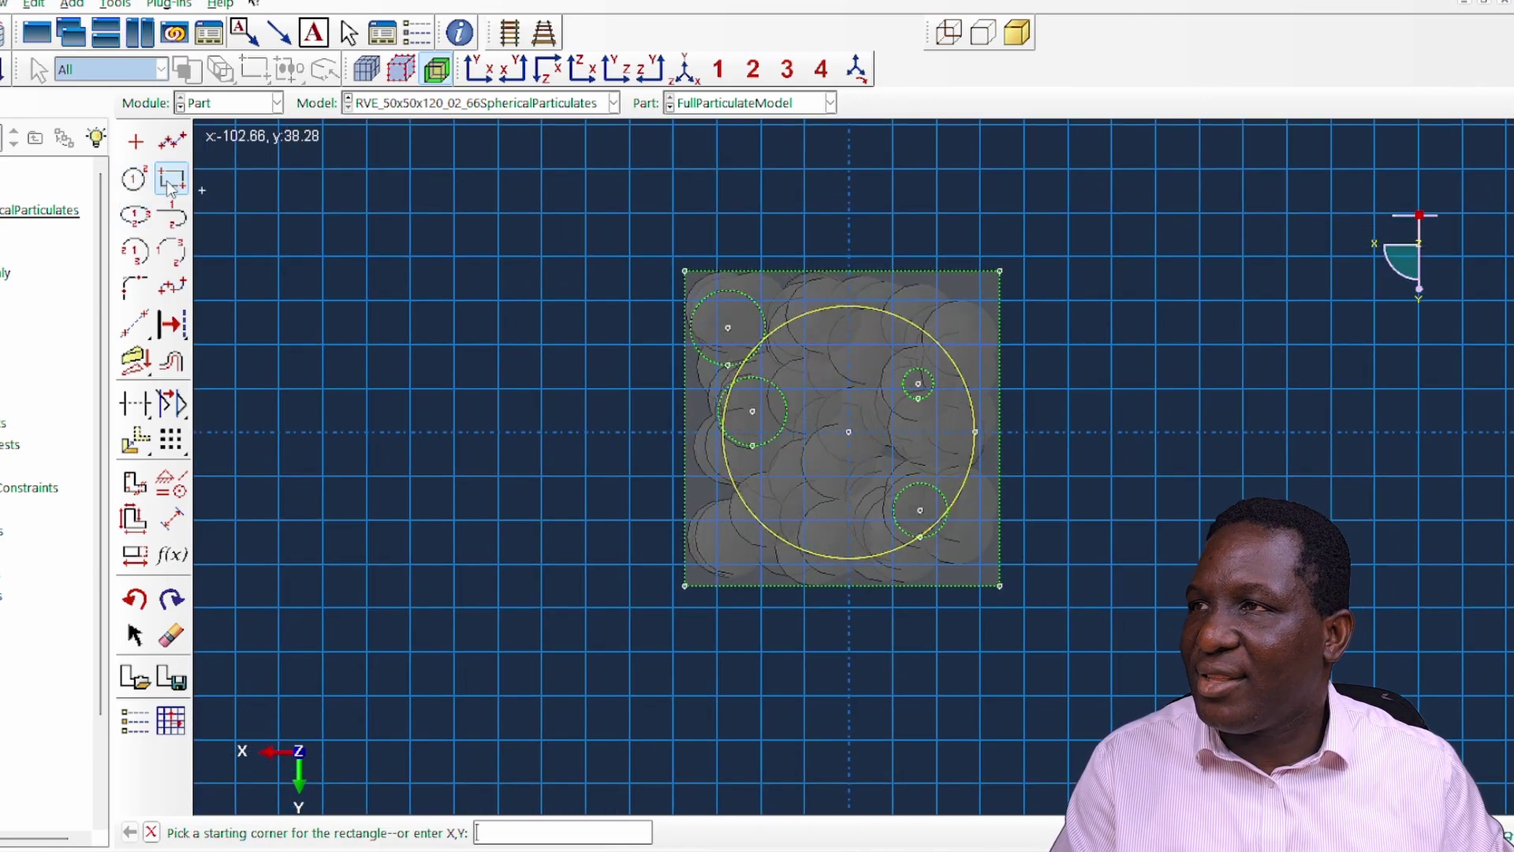
{"action": "left_click", "coordinate": [586, 168]}
{"action": "left_click", "coordinate": [1122, 704]}
{"action": "right_click", "coordinate": [1333, 587]}
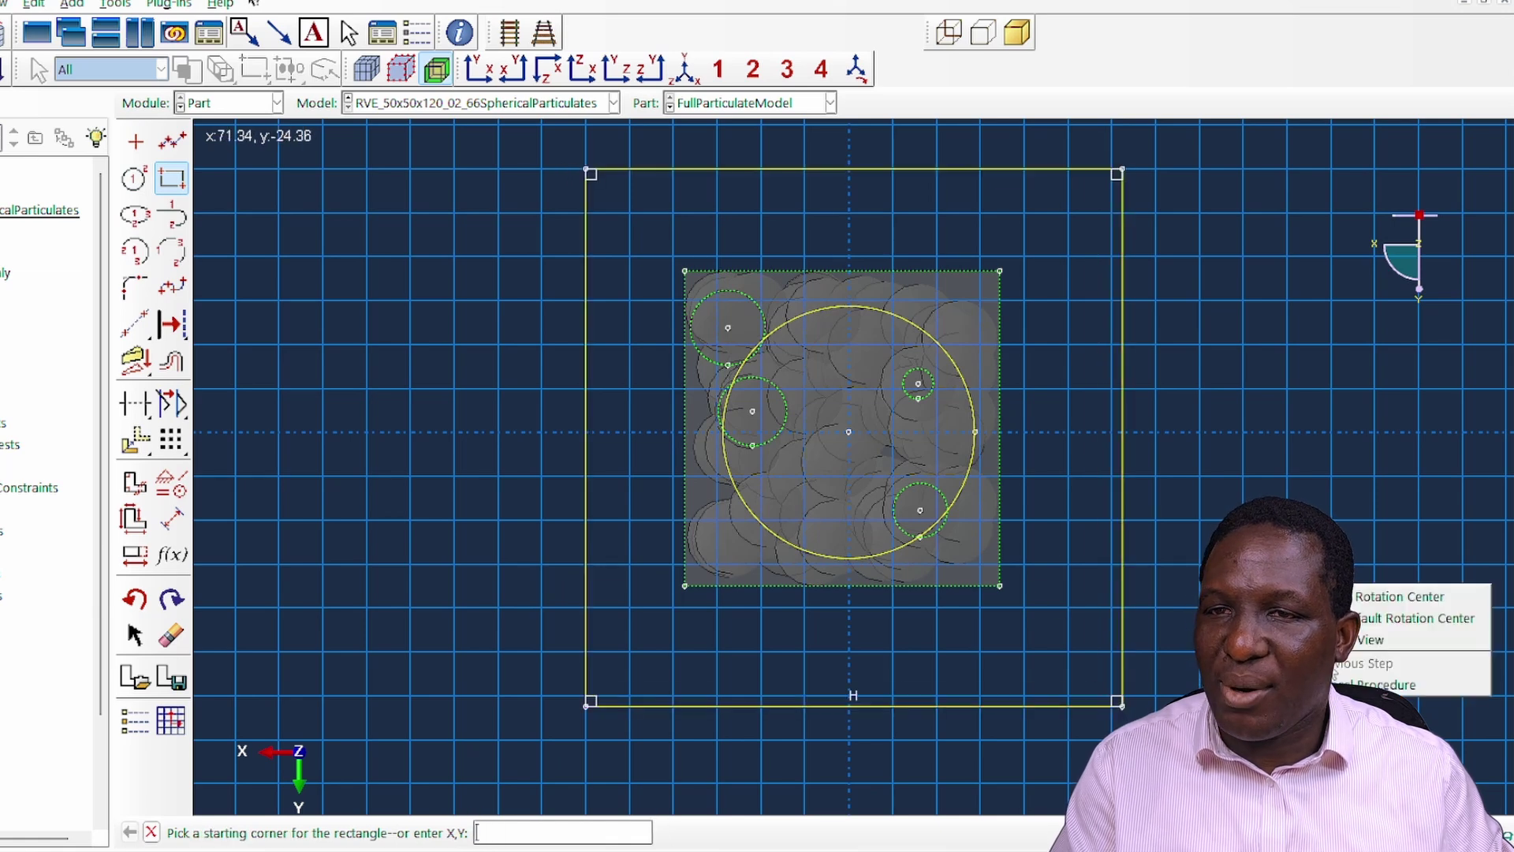
{"action": "left_click", "coordinate": [1370, 684]}
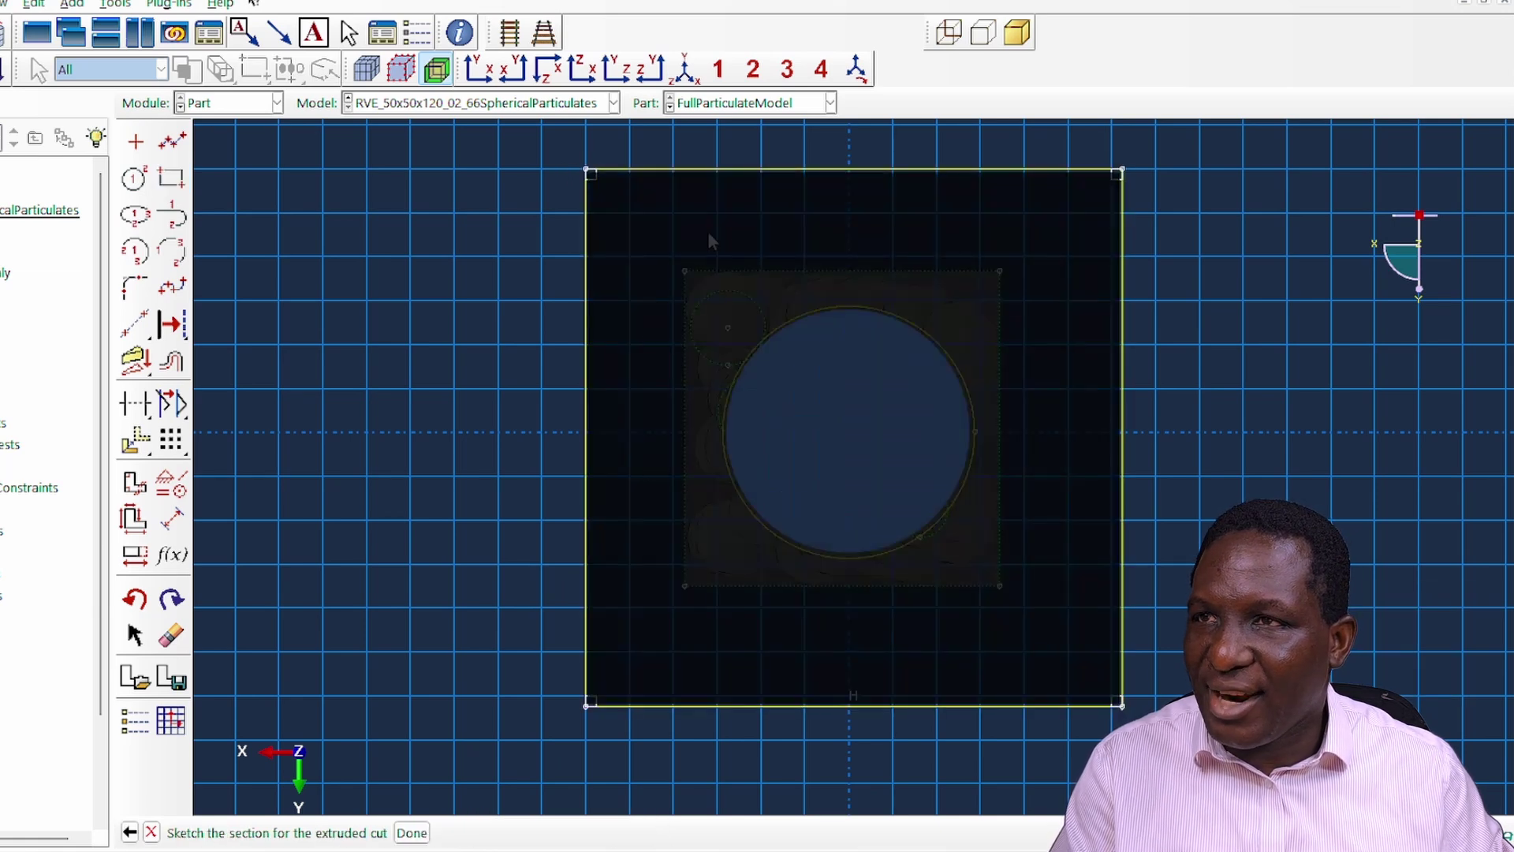
{"action": "left_click", "coordinate": [411, 833]}
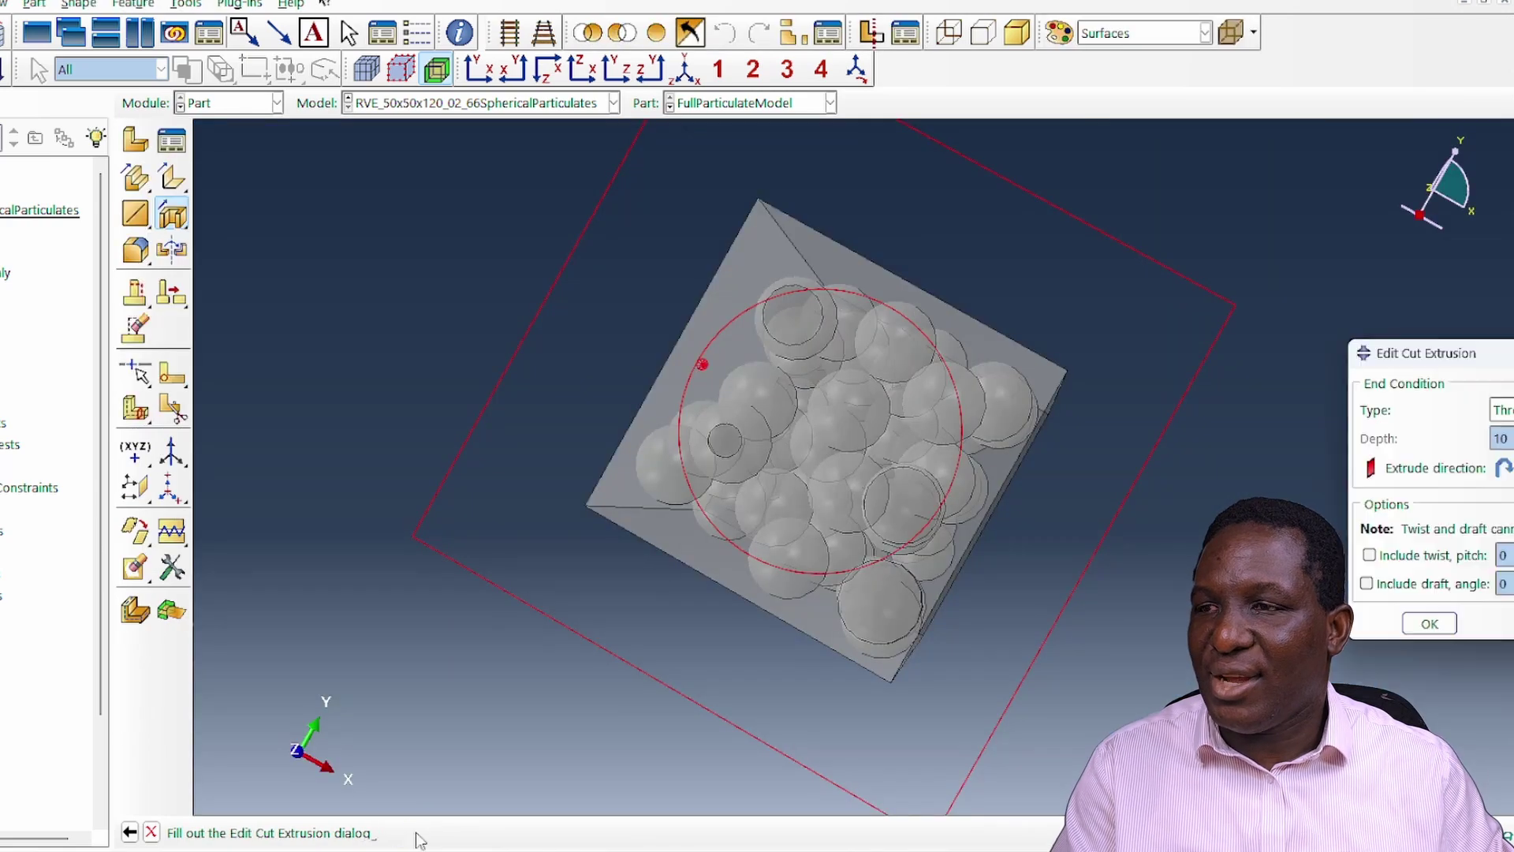
- Inspect the cut profile and direction in 3D, and complete the through-all cut to trim the block to a cylinder
{"action": "left_click", "coordinate": [690, 33]}
{"action": "left_click_drag", "start_coordinate": [886, 480], "coordinate": [493, 356]}
{"action": "left_click_drag", "start_coordinate": [1088, 347], "coordinate": [1070, 457]}
{"action": "right_click", "coordinate": [1121, 439]}
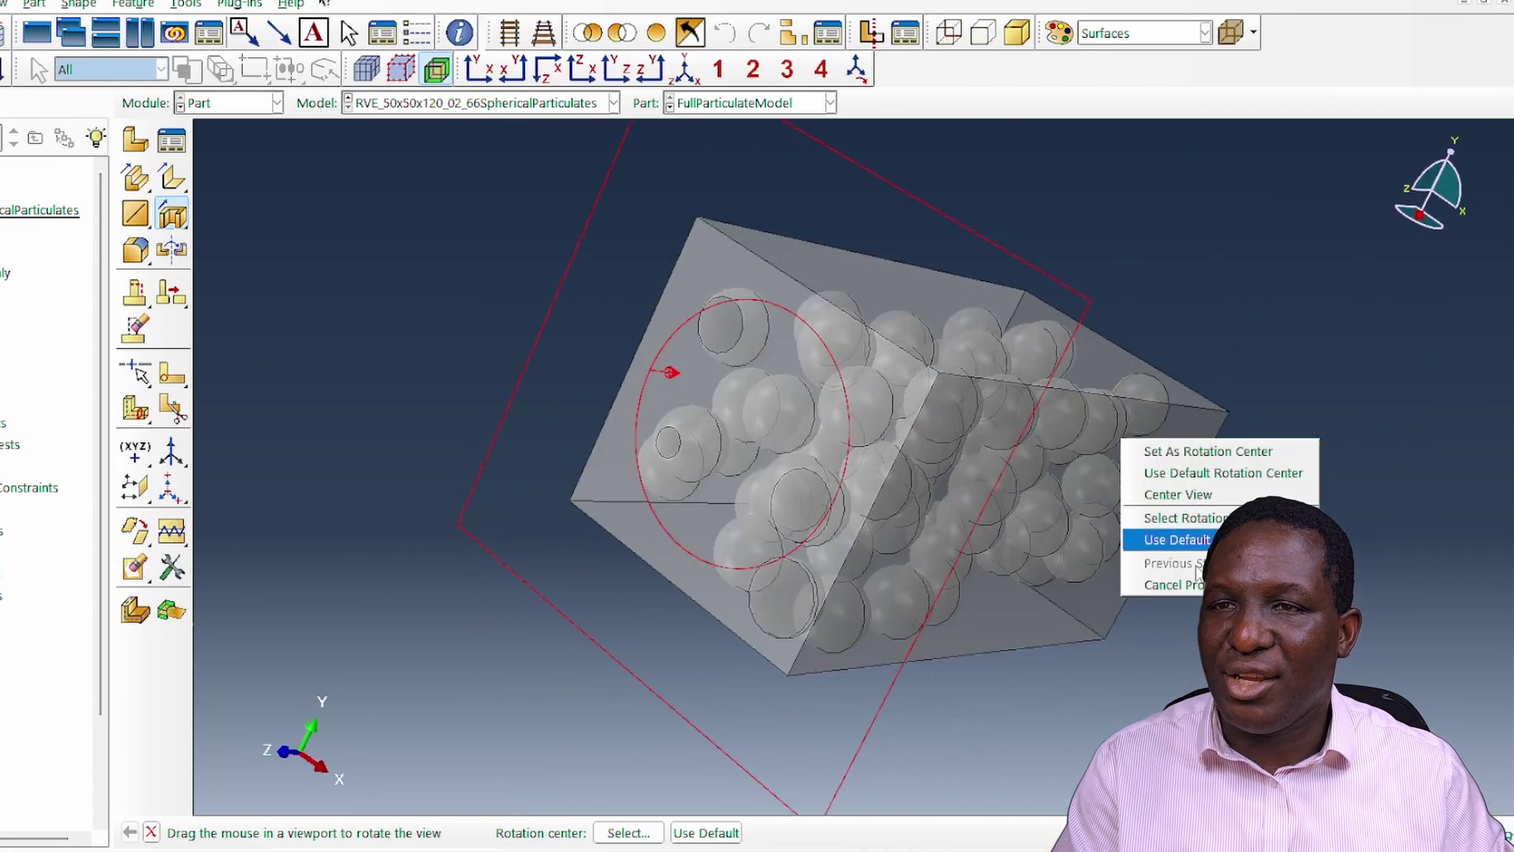
{"action": "left_click", "coordinate": [1191, 585]}
{"action": "left_click", "coordinate": [1235, 457]}
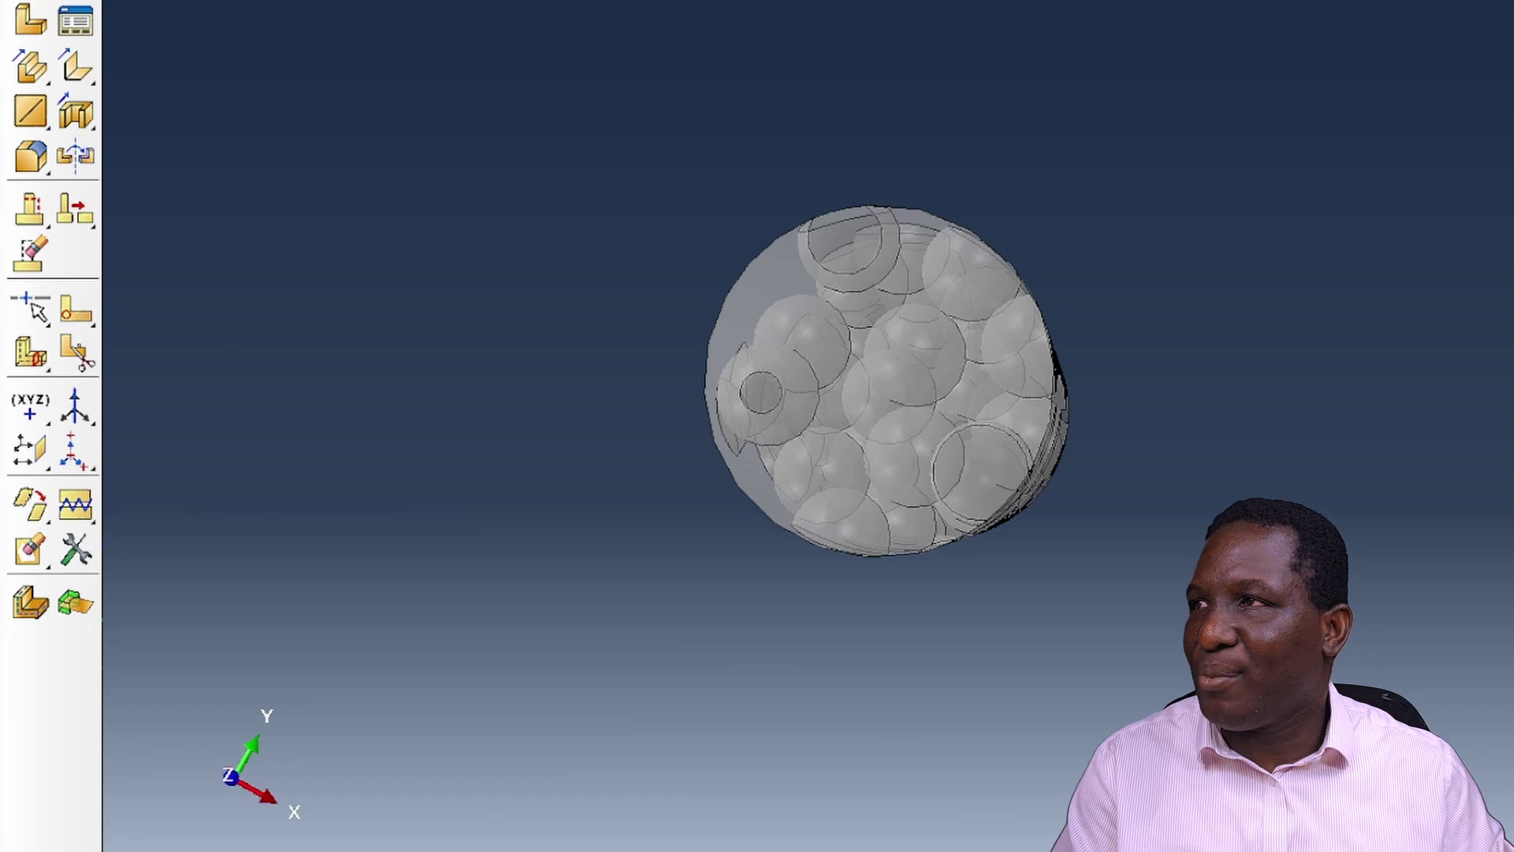
- Set the part's color coding to Materials and rotate the cylinder to examine the matrix and particles on its surfaces
{"action": "left_click_drag", "start_coordinate": [839, 463], "coordinate": [921, 239]}
{"action": "left_click_drag", "start_coordinate": [976, 294], "coordinate": [946, 284]}
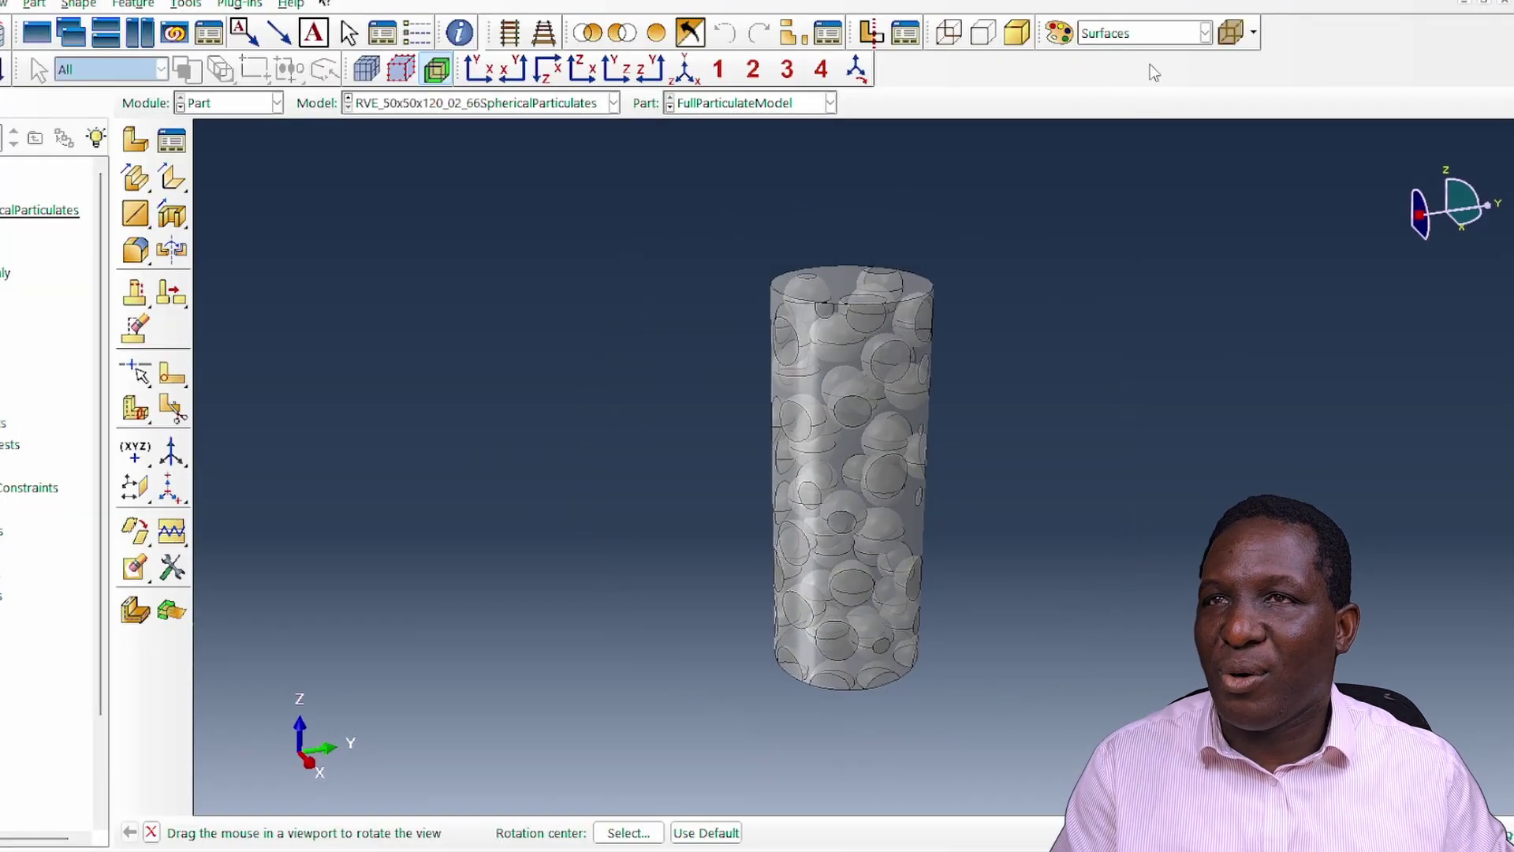
{"action": "left_click", "coordinate": [1129, 36]}
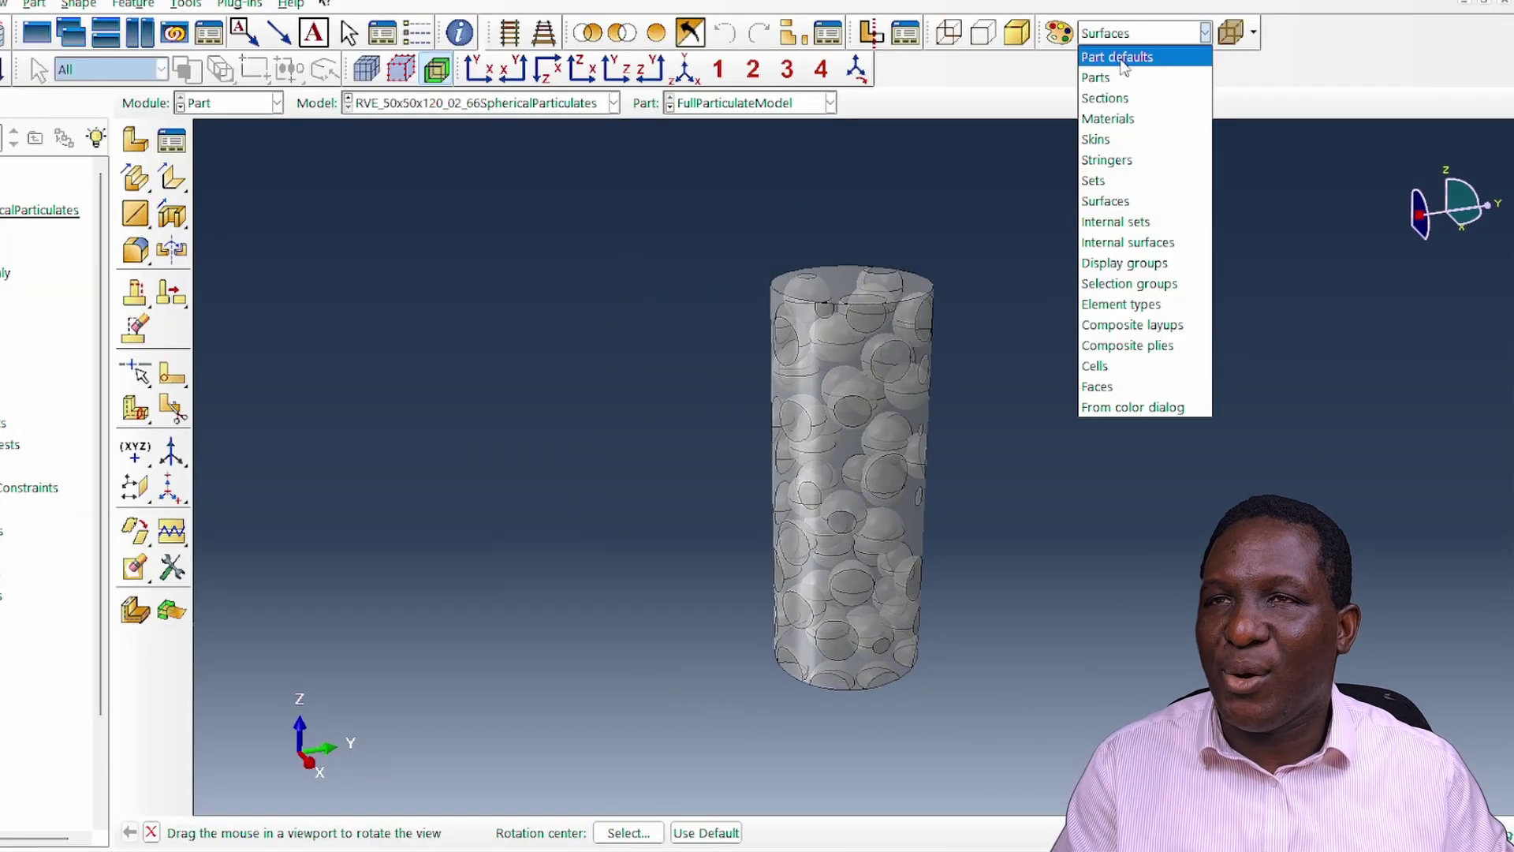
{"action": "left_click", "coordinate": [1116, 118]}
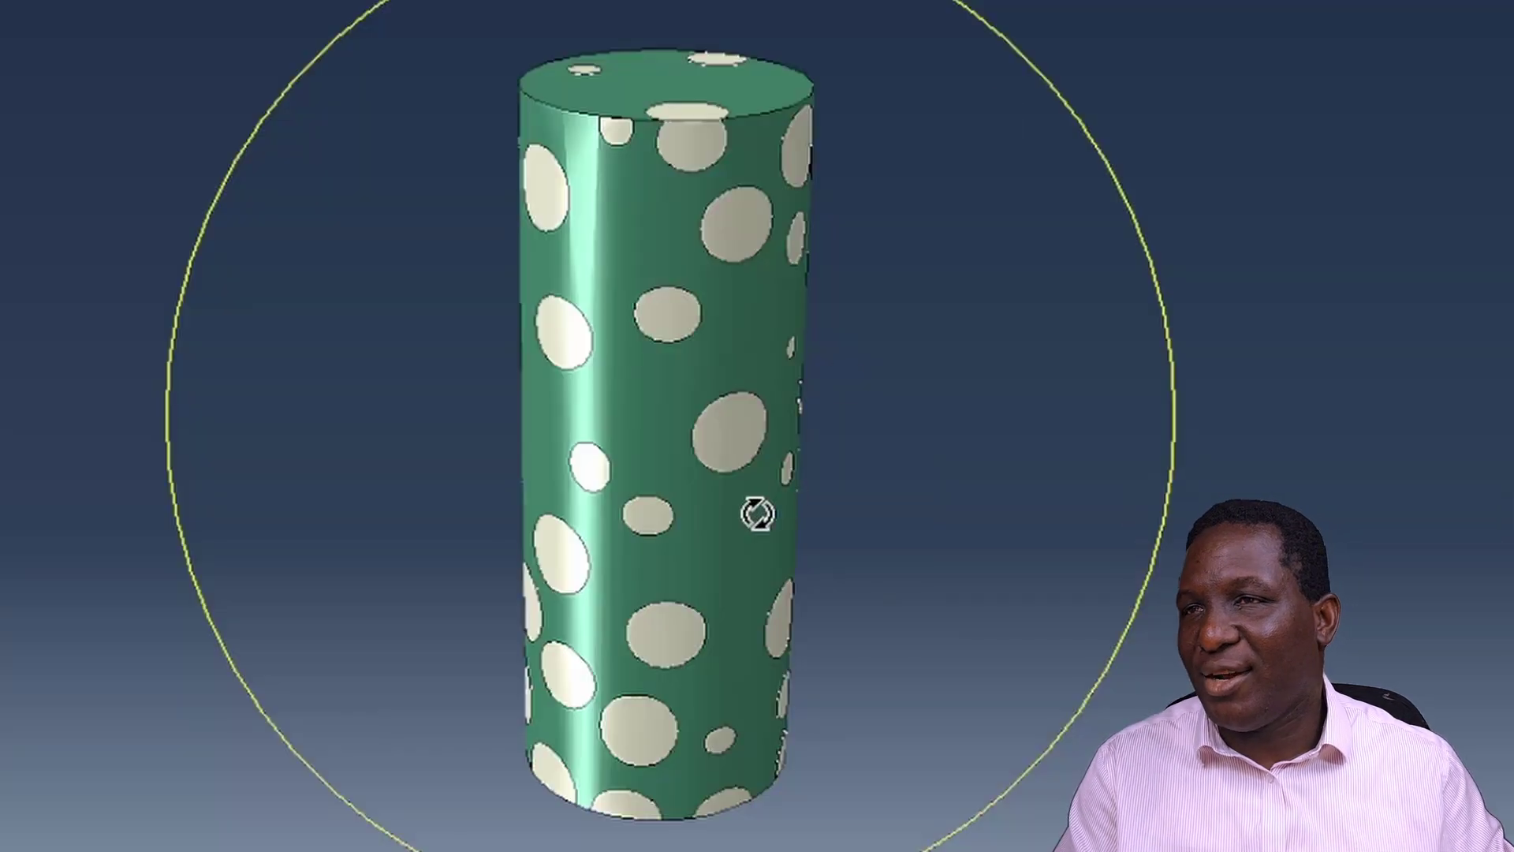
{"action": "left_click_drag", "start_coordinate": [757, 514], "coordinate": [696, 168]}
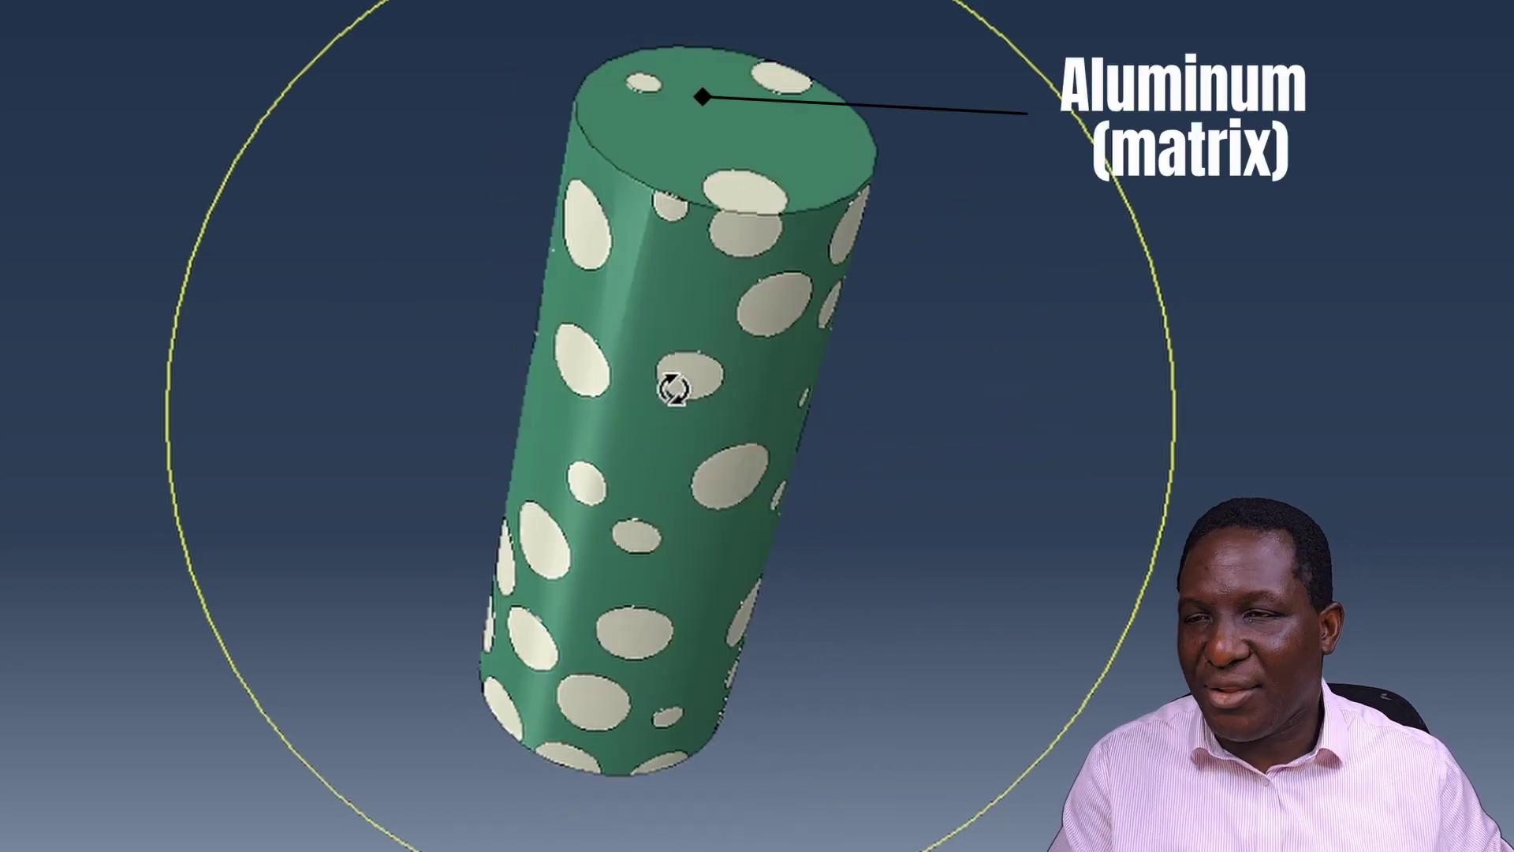
{"action": "left_click_drag", "start_coordinate": [673, 389], "coordinate": [669, 308]}
{"action": "key", "text": "Escape"}
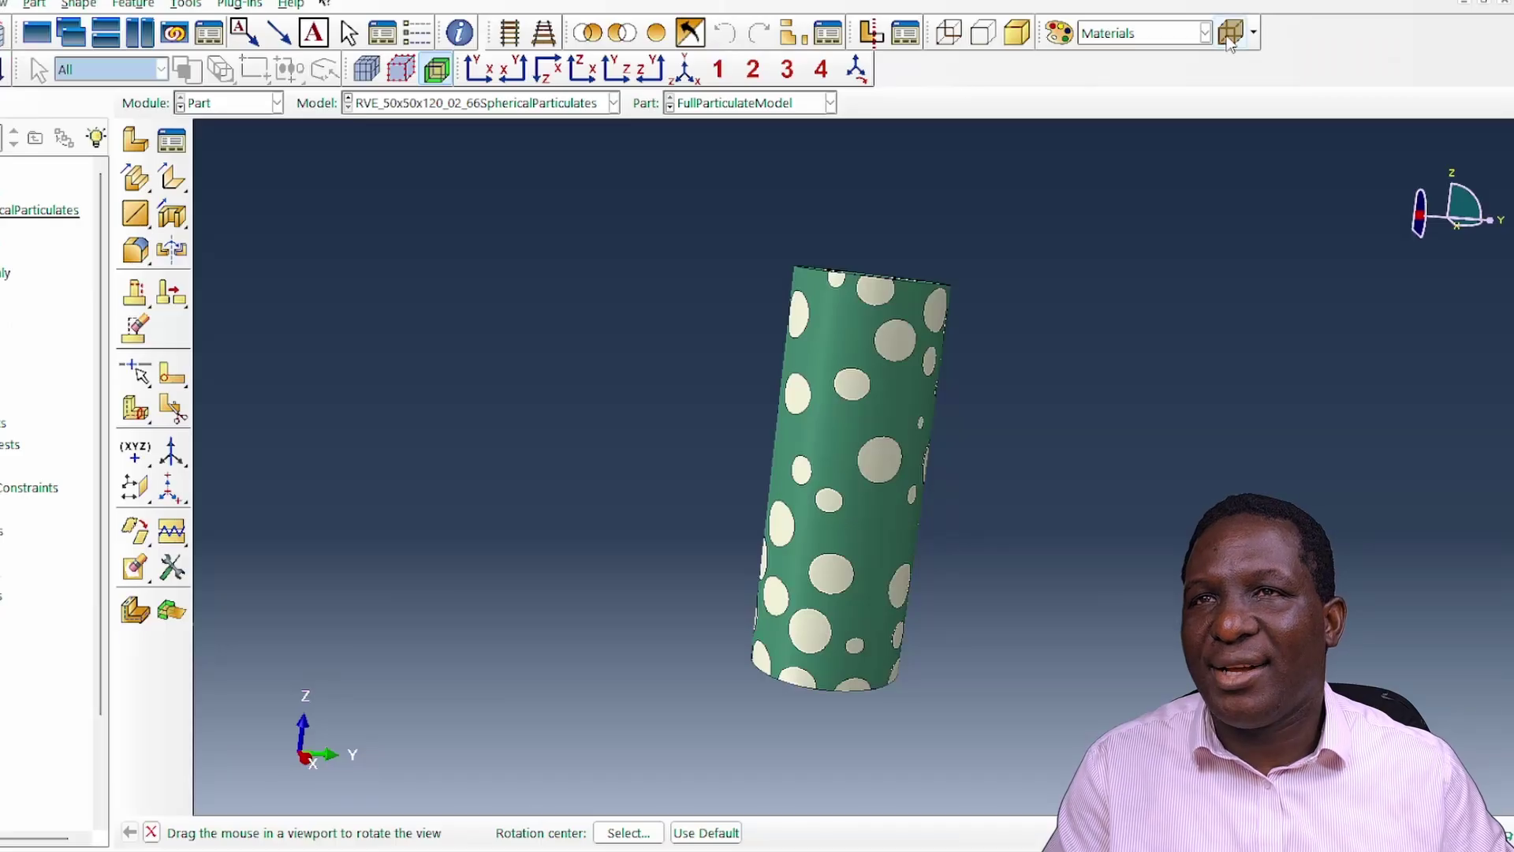
- Make the cylinder translucent and rotate it to examine the spherical particles embedded inside the matrix
{"action": "left_click", "coordinate": [1231, 32]}
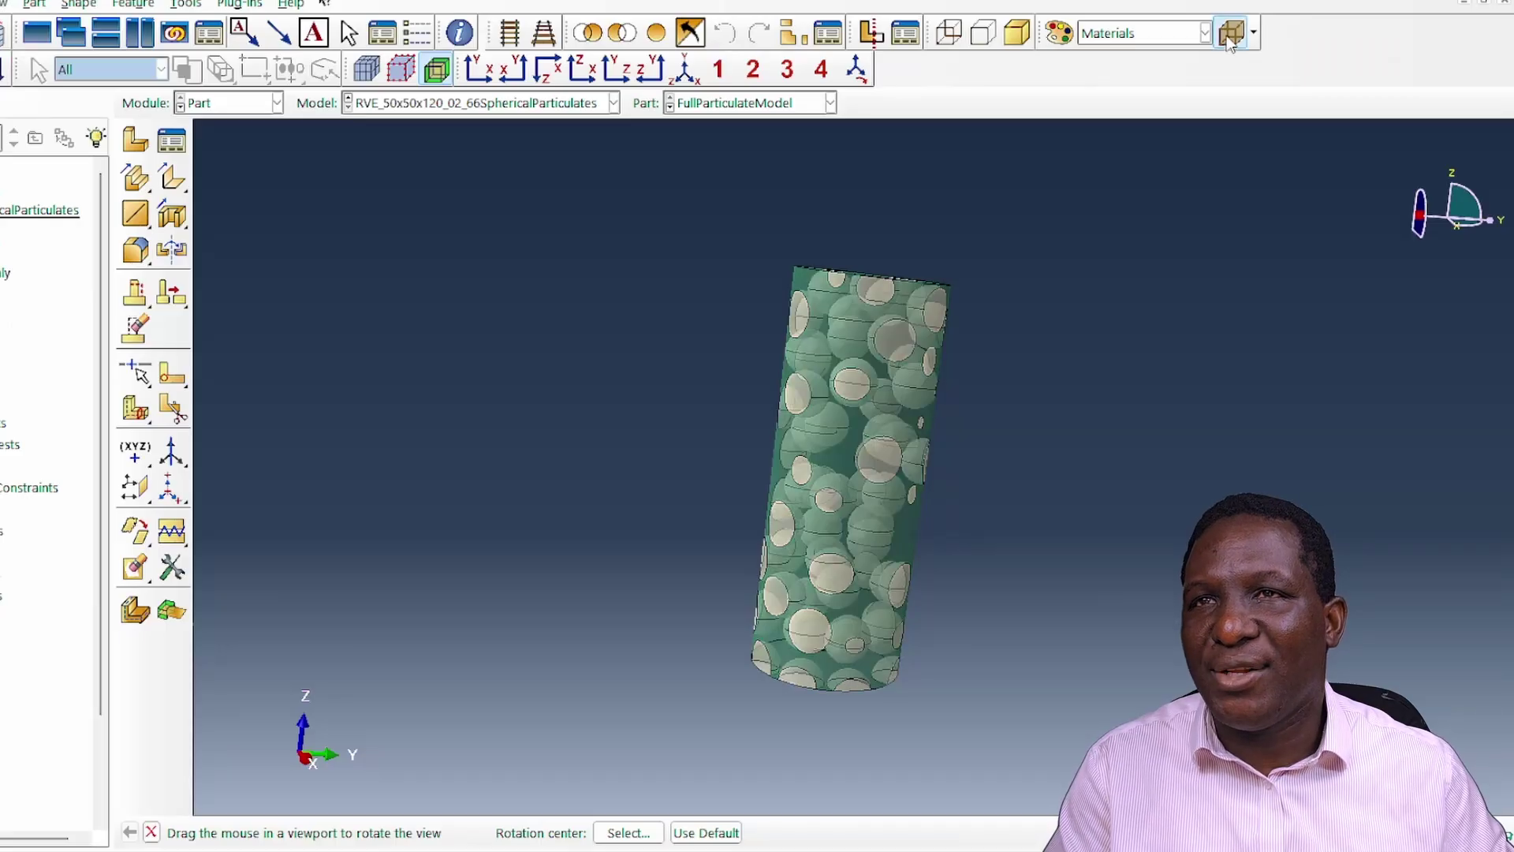
{"action": "left_click_drag", "start_coordinate": [957, 419], "coordinate": [790, 507]}
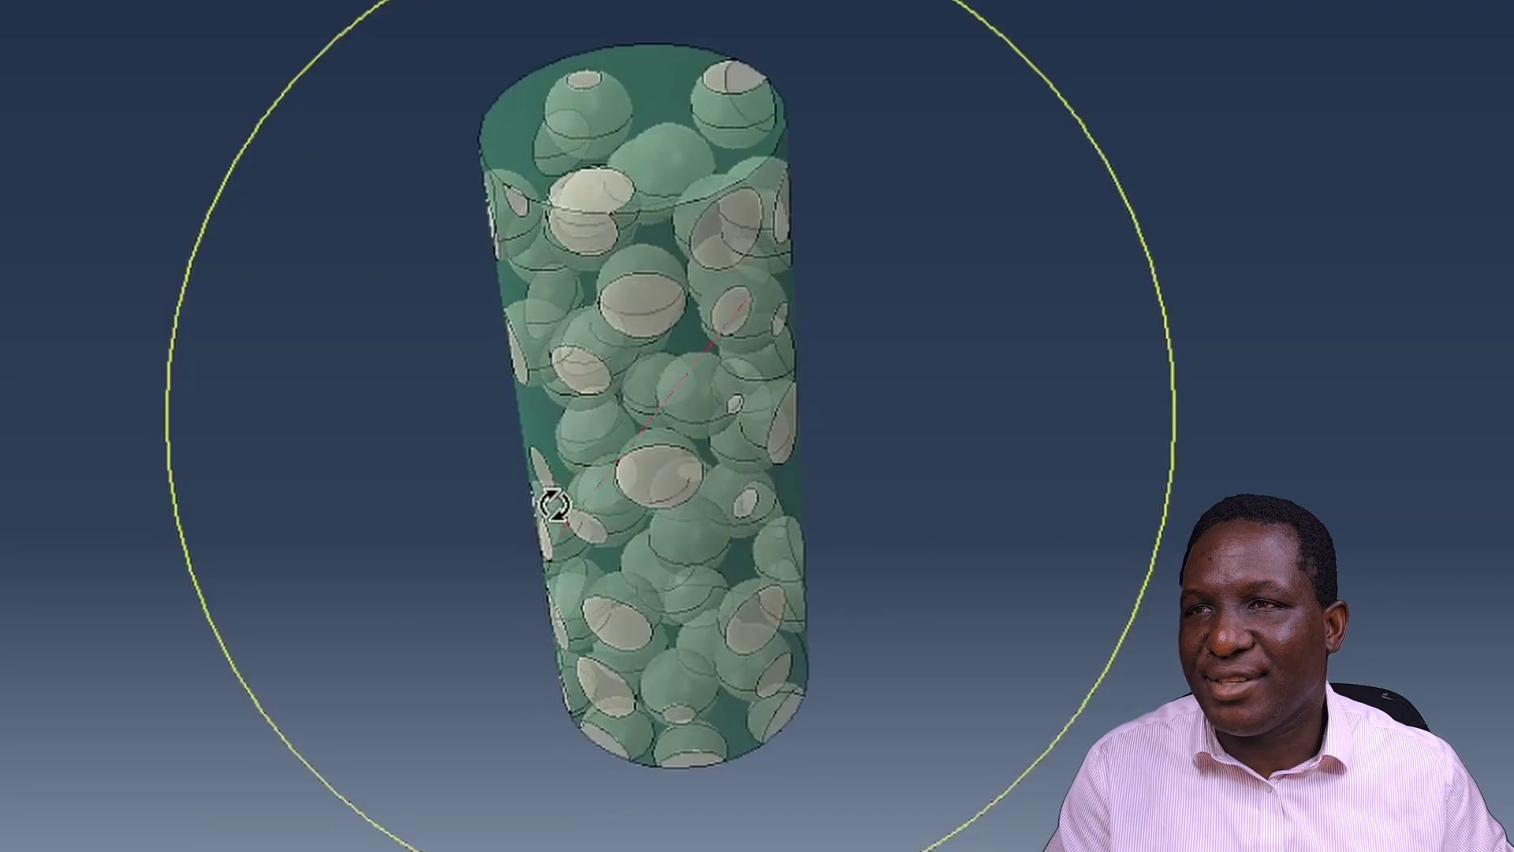
{"action": "left_click_drag", "start_coordinate": [554, 505], "coordinate": [524, 321]}
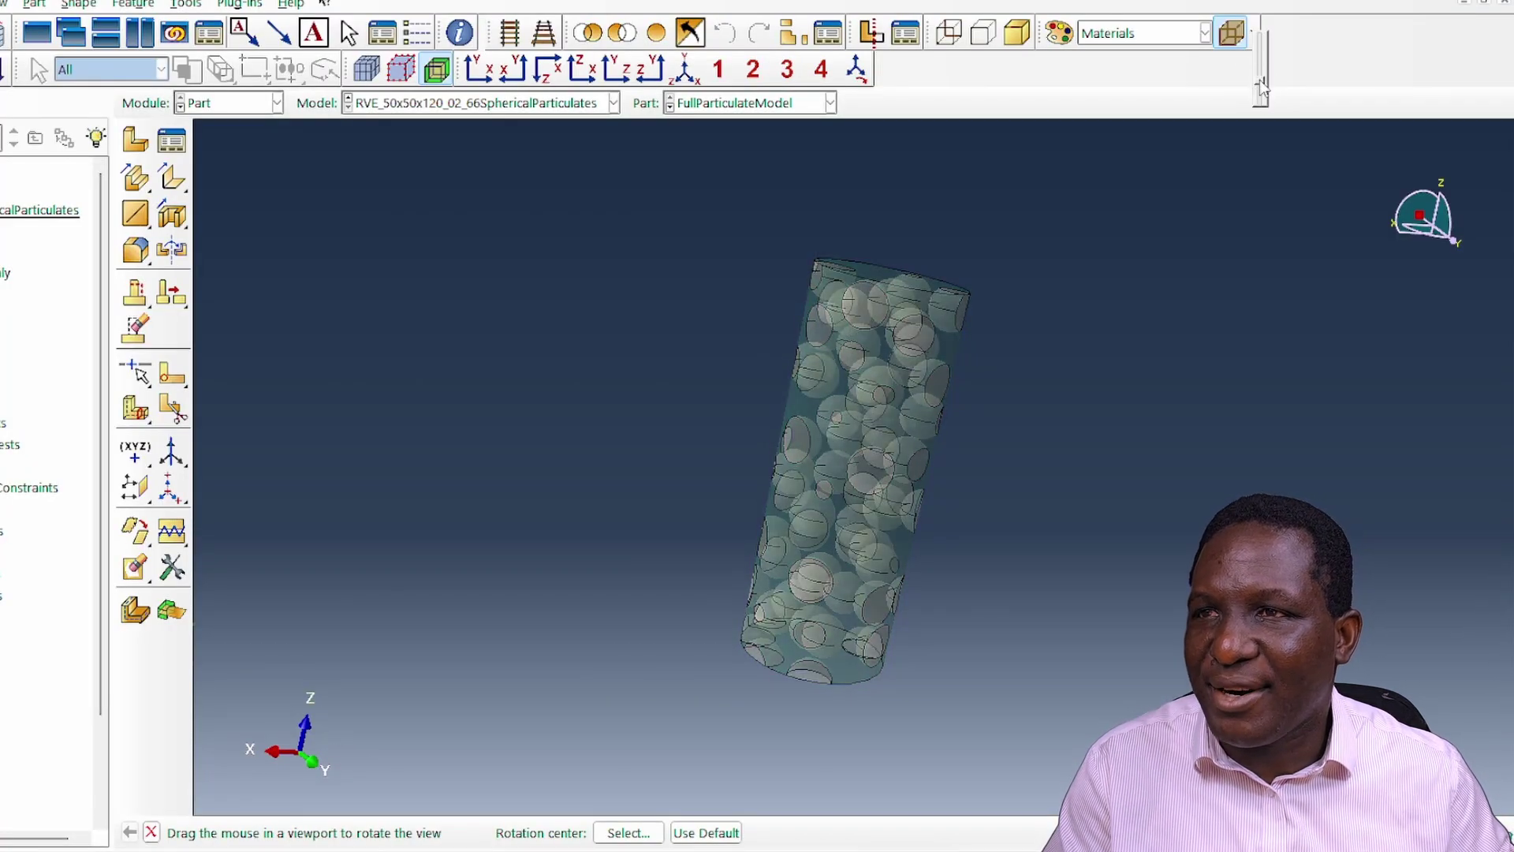
{"action": "left_click_drag", "start_coordinate": [885, 465], "coordinate": [816, 483]}
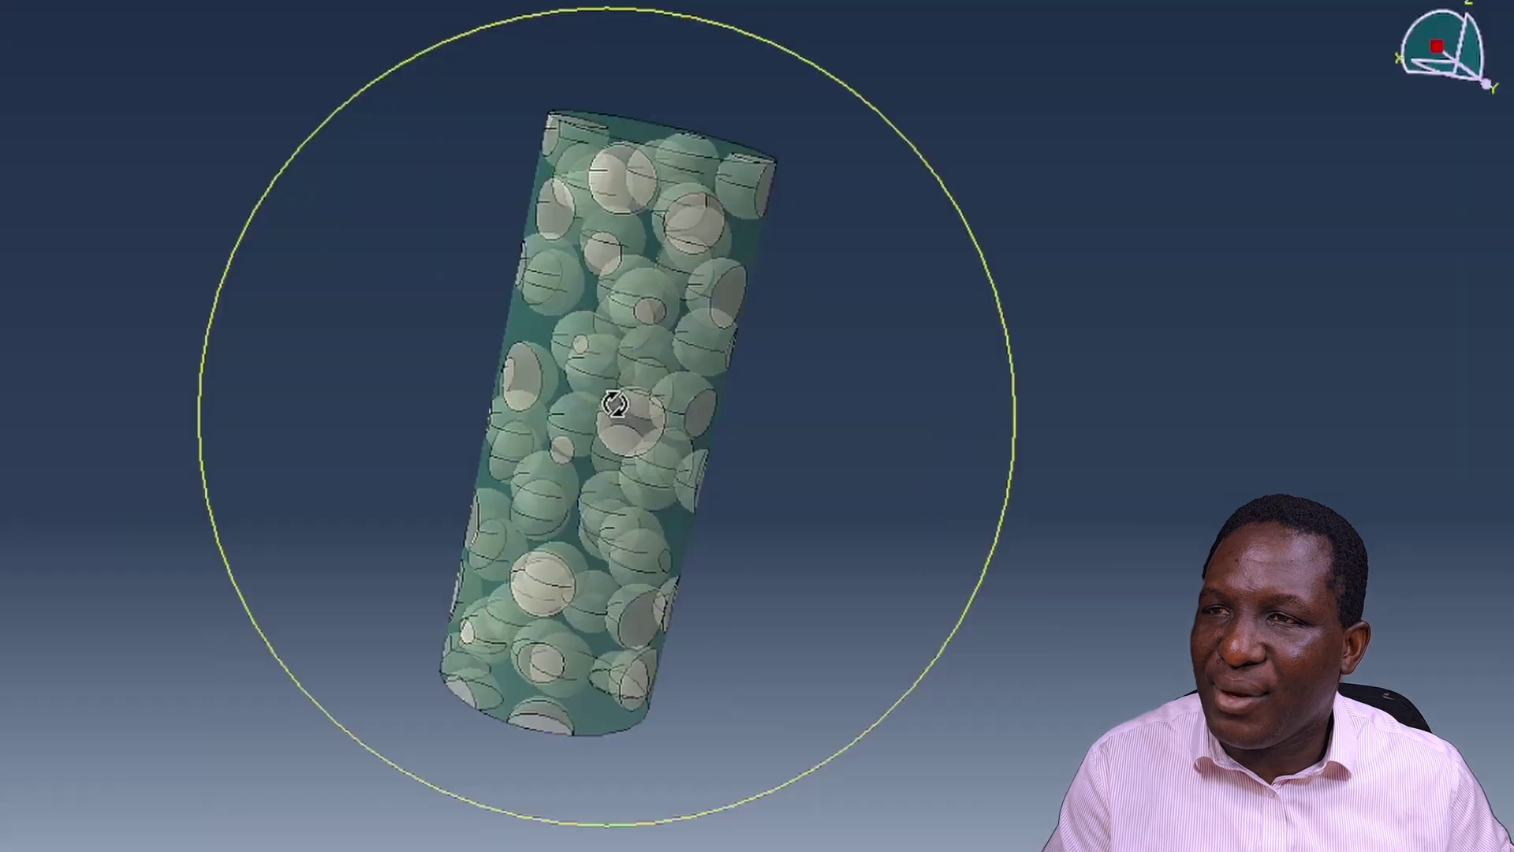
{"action": "left_click_drag", "start_coordinate": [554, 440], "coordinate": [708, 463]}
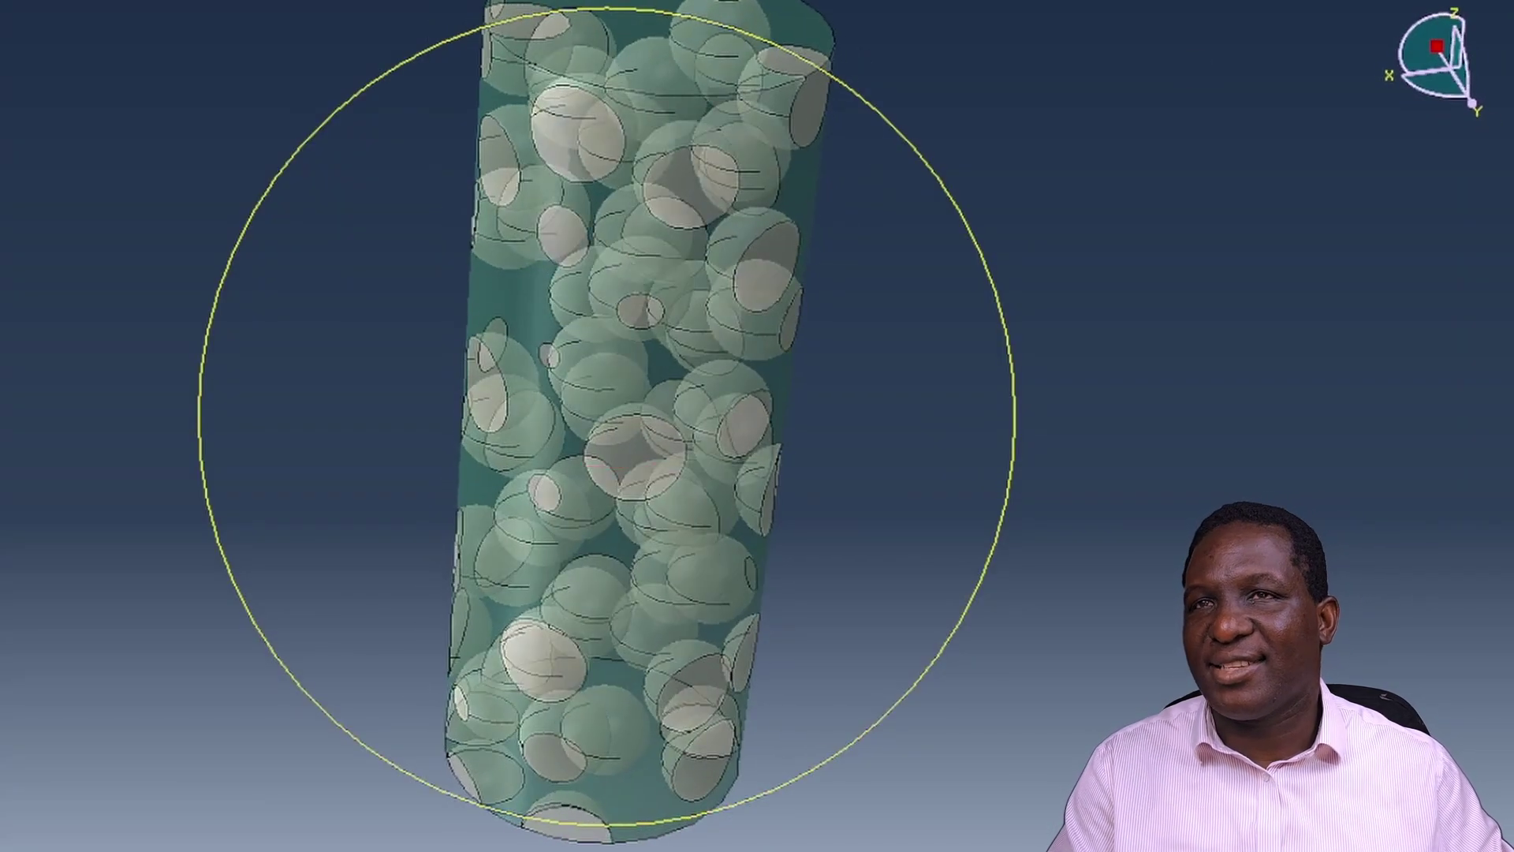